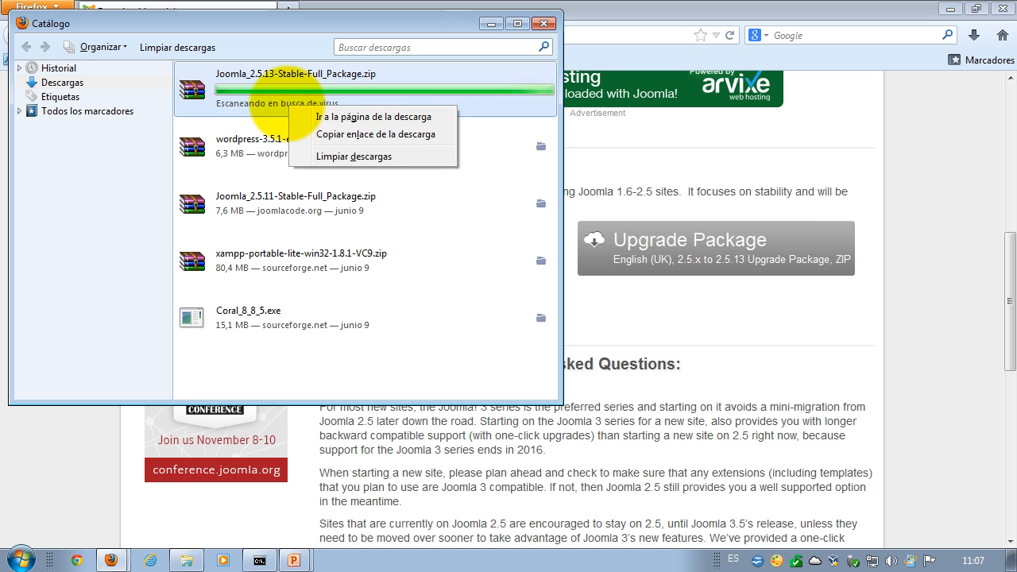
# - Close the finished Joomla 2.5.13 download's options menu and open the Start menu
pyautogui.click(269, 37)
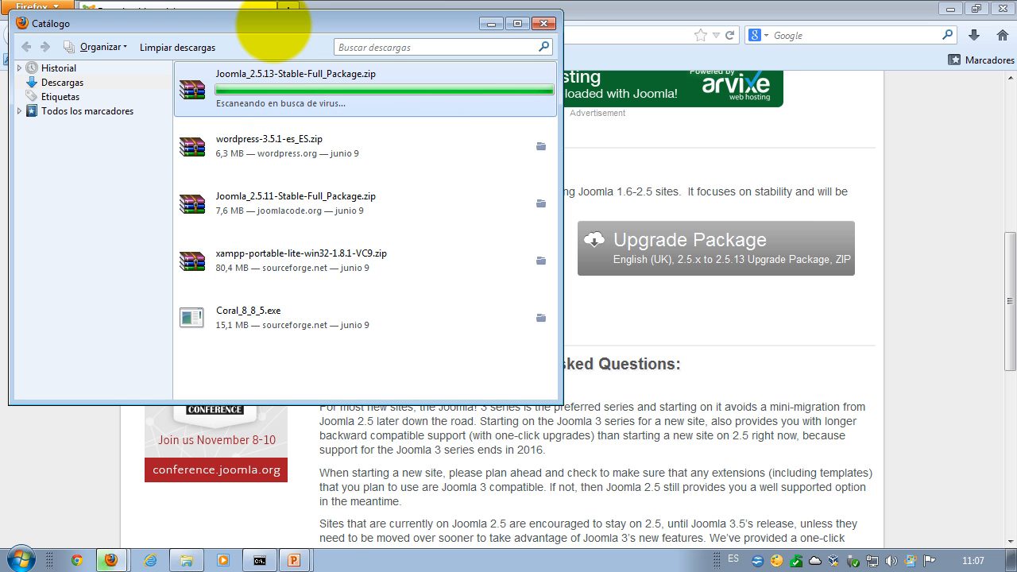
pyautogui.click(22, 558)
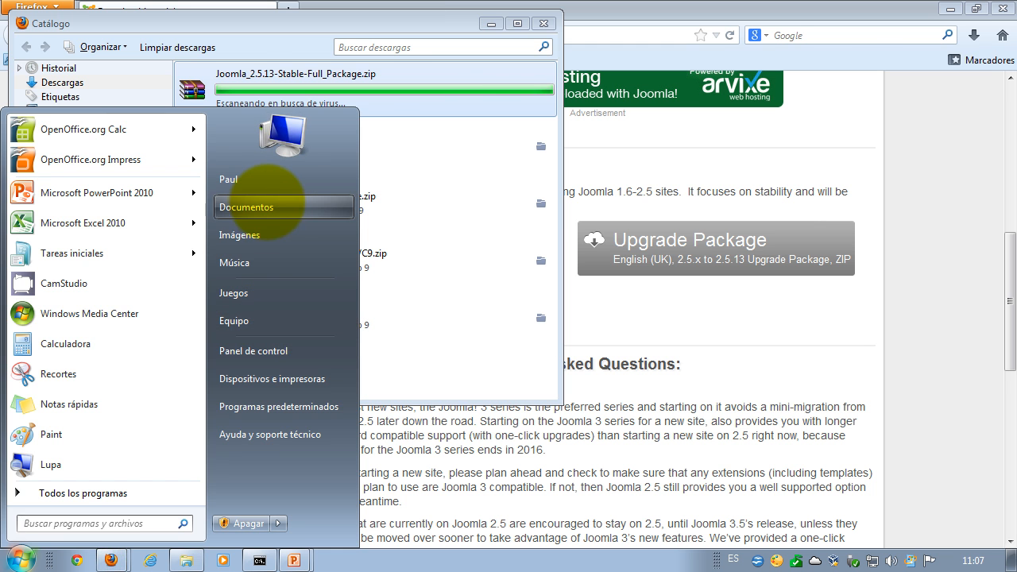
# - Open and refresh the maximized Descargas folder, confirming Joomla_2.5.13-Stable-Full_Package.zip (7,749 KB) is there
pyautogui.click(253, 207)
pyautogui.click(325, 130)
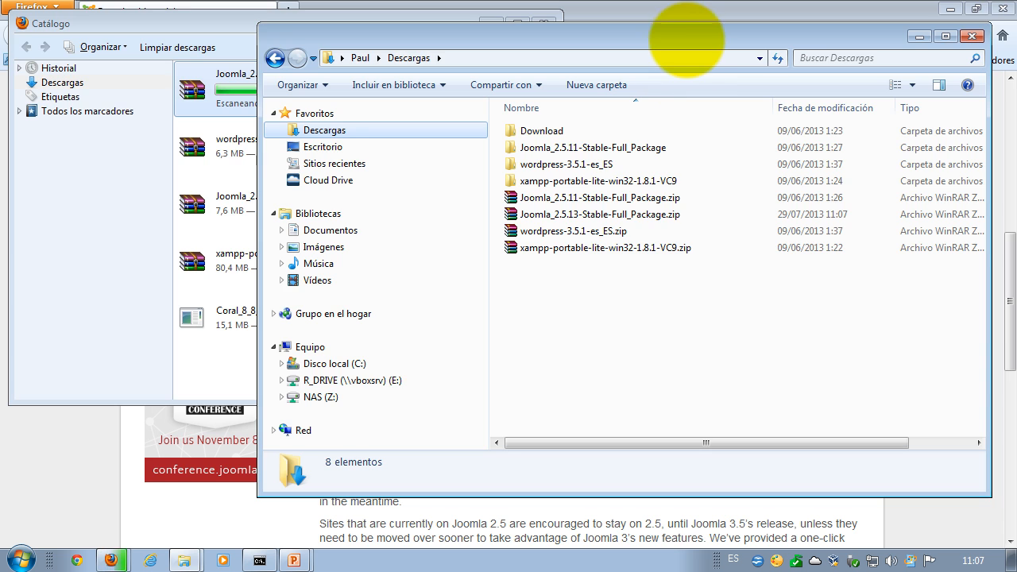
pyautogui.doubleClick(692, 32)
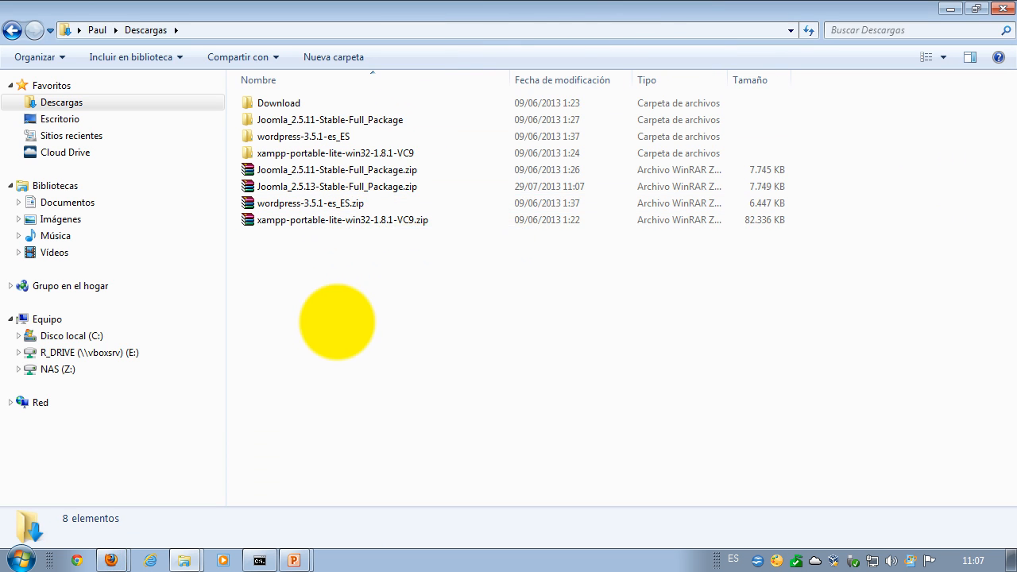
pyautogui.rightClick(337, 322)
pyautogui.click(390, 141)
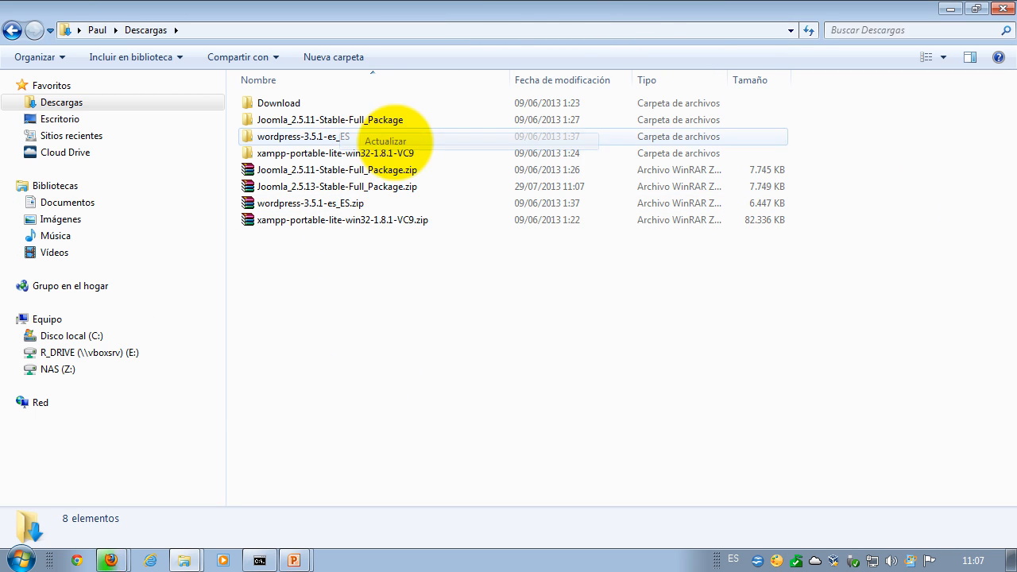
pyautogui.click(290, 187)
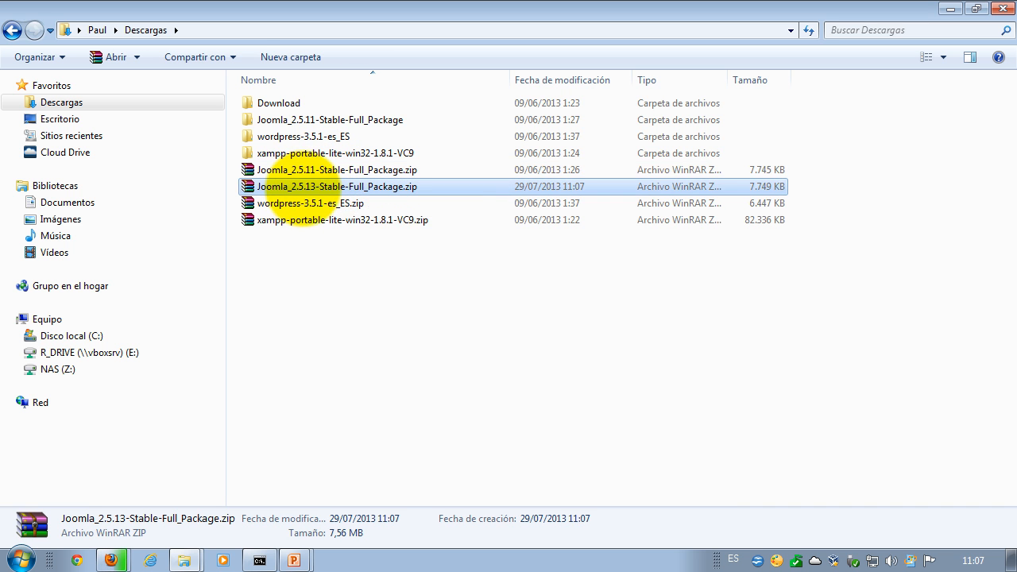
pyautogui.click(313, 170)
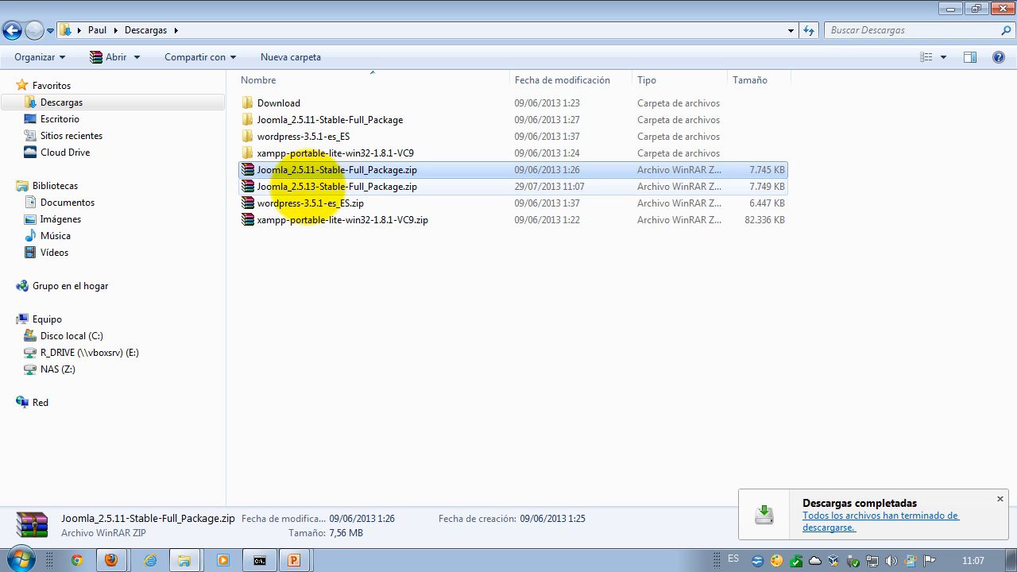
pyautogui.click(298, 187)
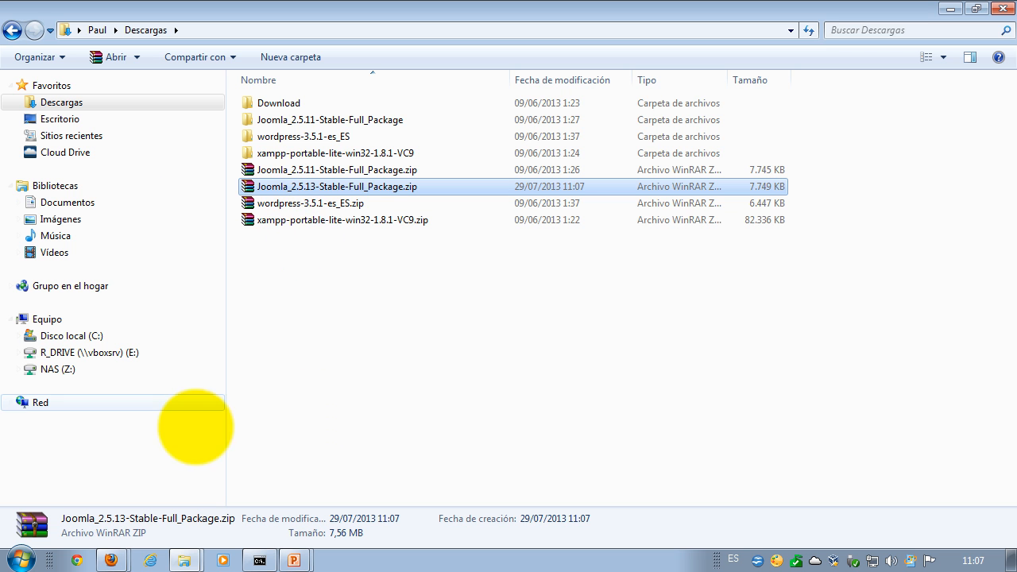
pyautogui.click(77, 560)
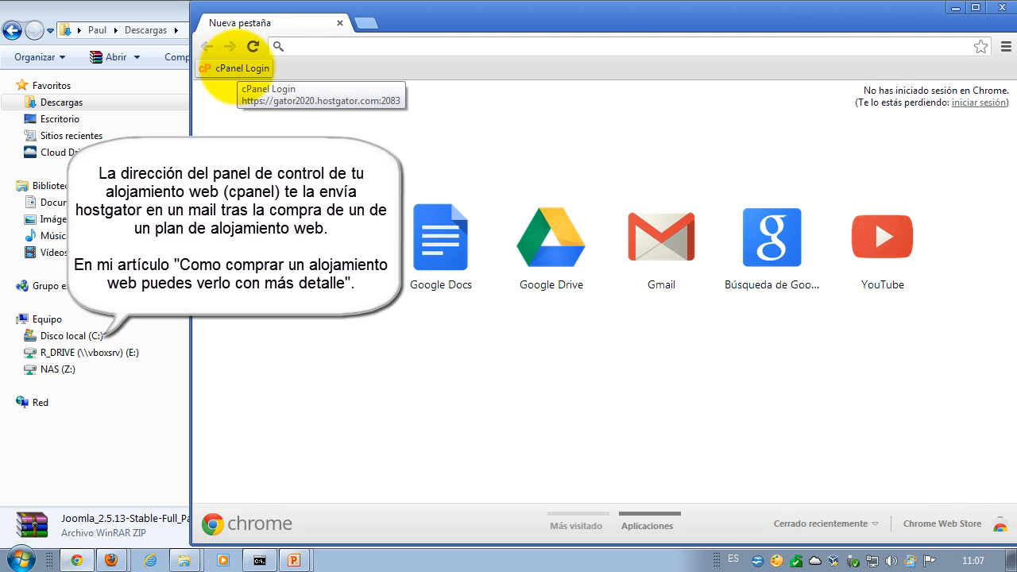
# - Sign in through the cPanel Login bookmark with the account username and password
pyautogui.click(234, 68)
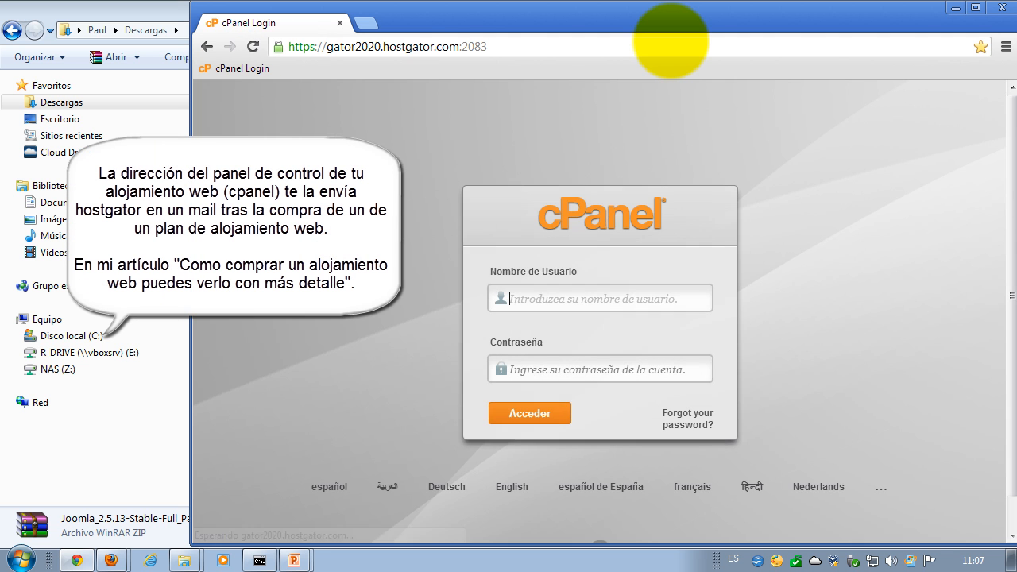
pyautogui.click(552, 298)
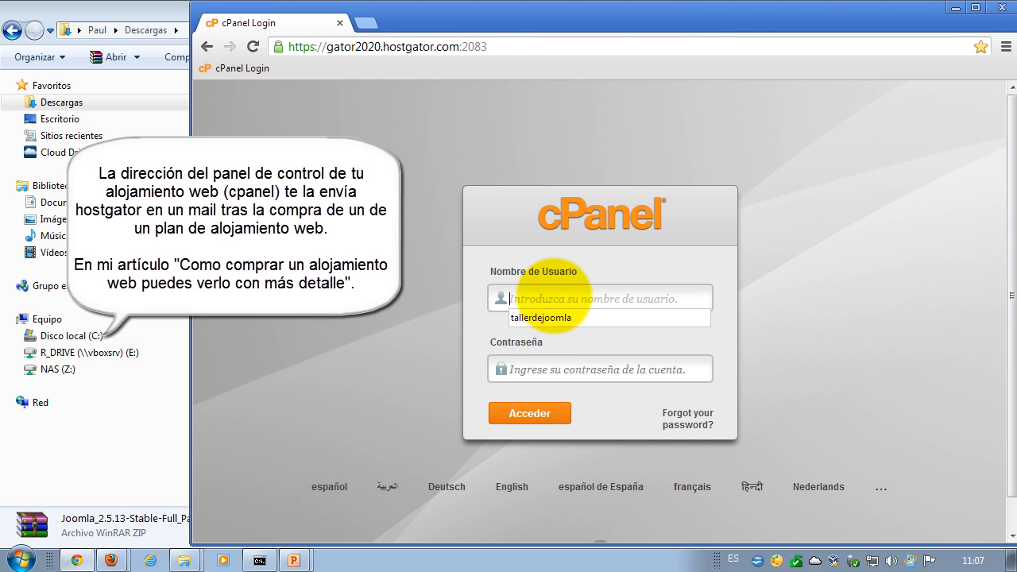
pyautogui.write('mic')
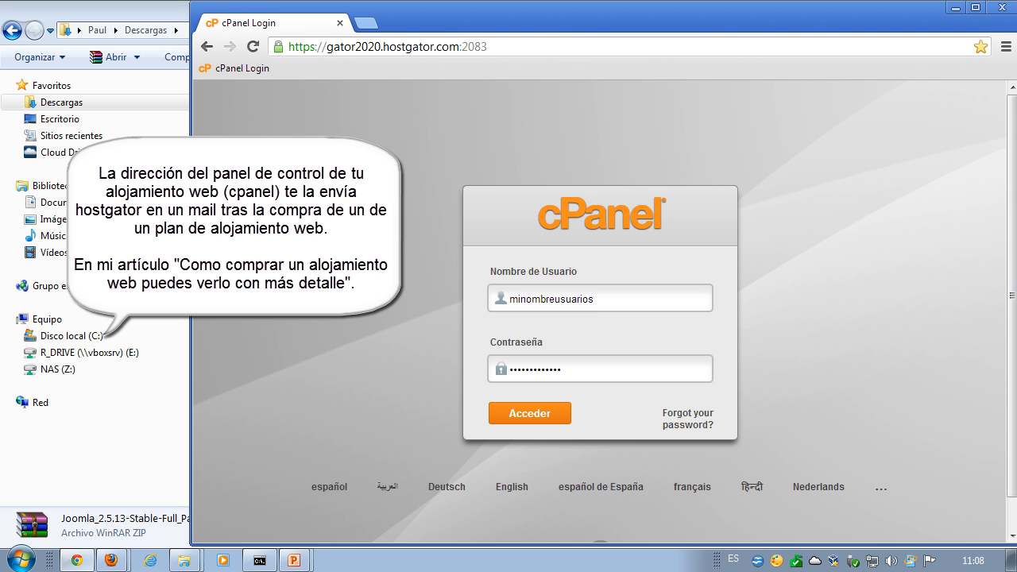
pyautogui.press('Return')
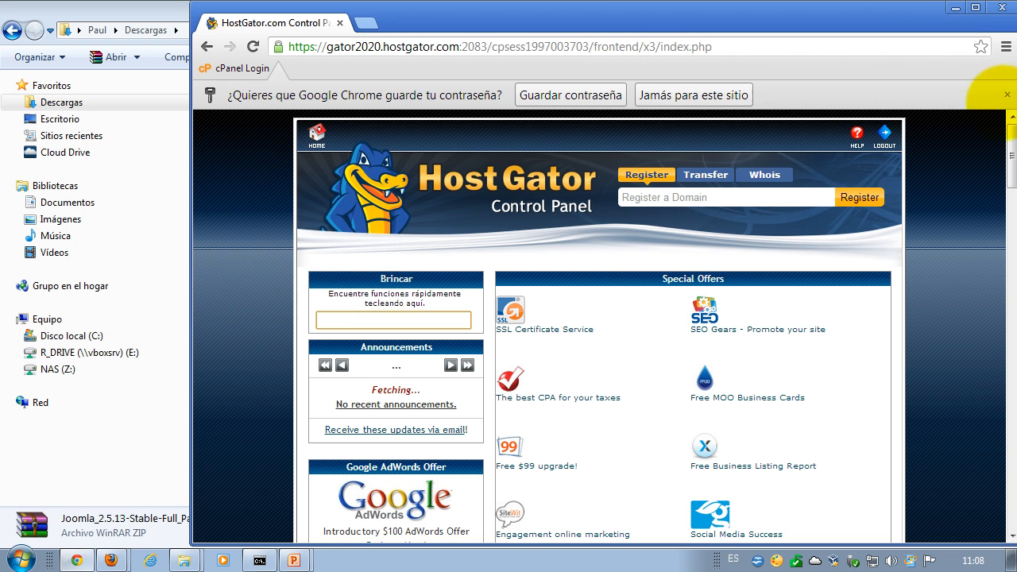
# - Decline saving the password, maximize Chrome, and scroll down to the Archivos section
pyautogui.click(693, 95)
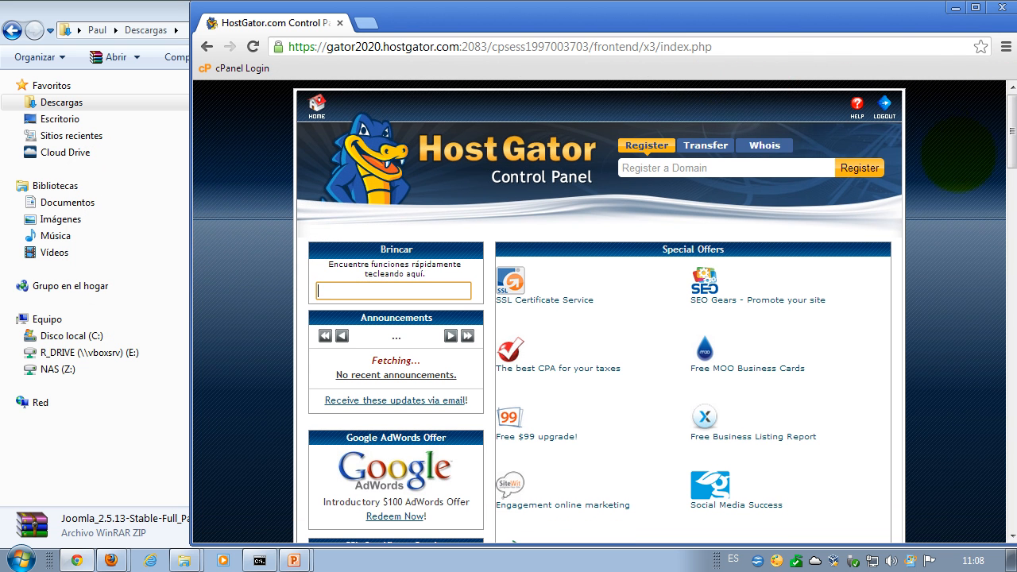
pyautogui.click(953, 167)
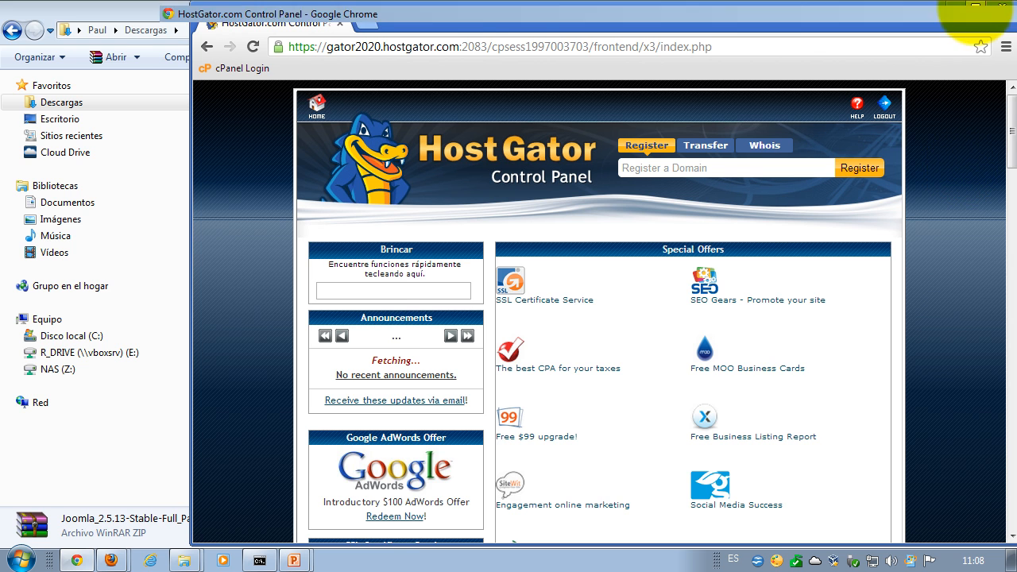
pyautogui.click(976, 6)
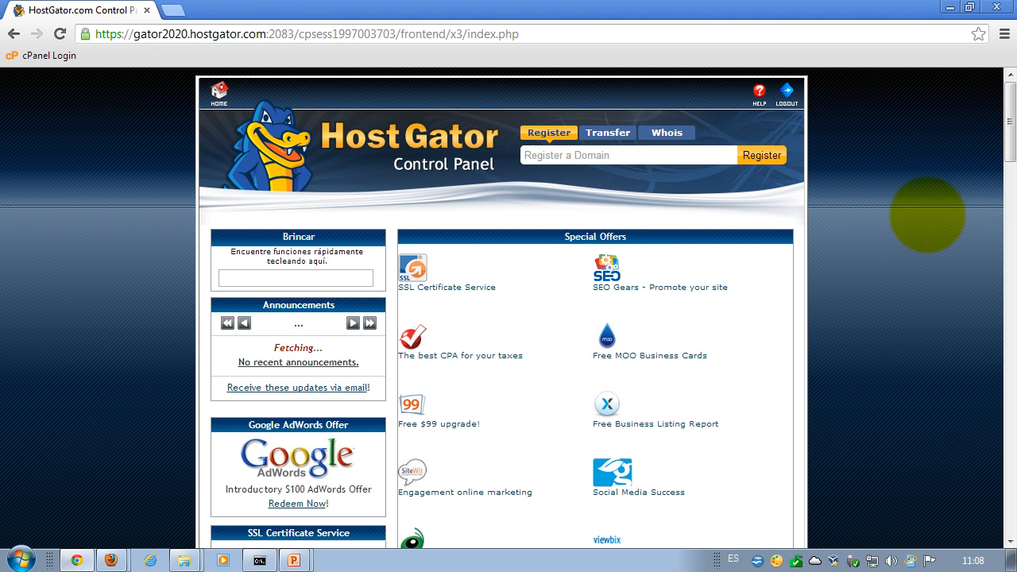
pyautogui.scroll(-1, 899, 196)
pyautogui.scroll(1, 922, 188)
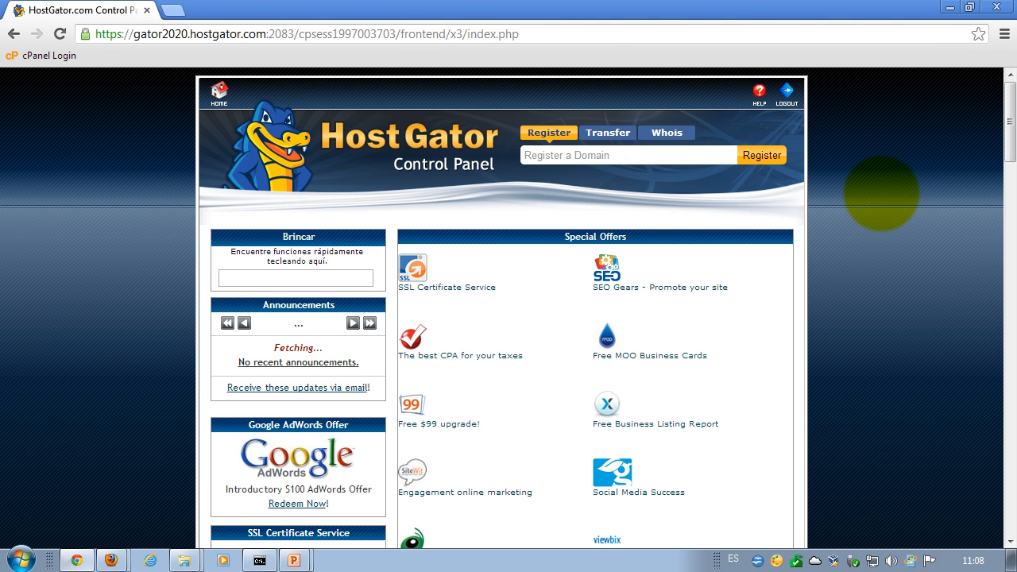
pyautogui.scroll(-1, 874, 191)
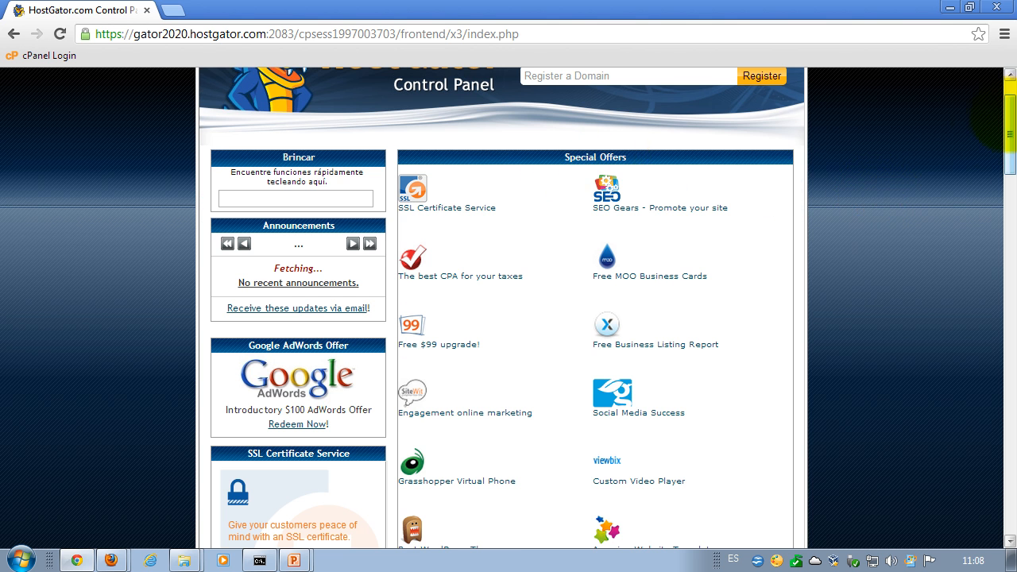
pyautogui.scroll(-1, 994, 131)
pyautogui.moveTo(1008, 131); pyautogui.dragTo(1008, 318)
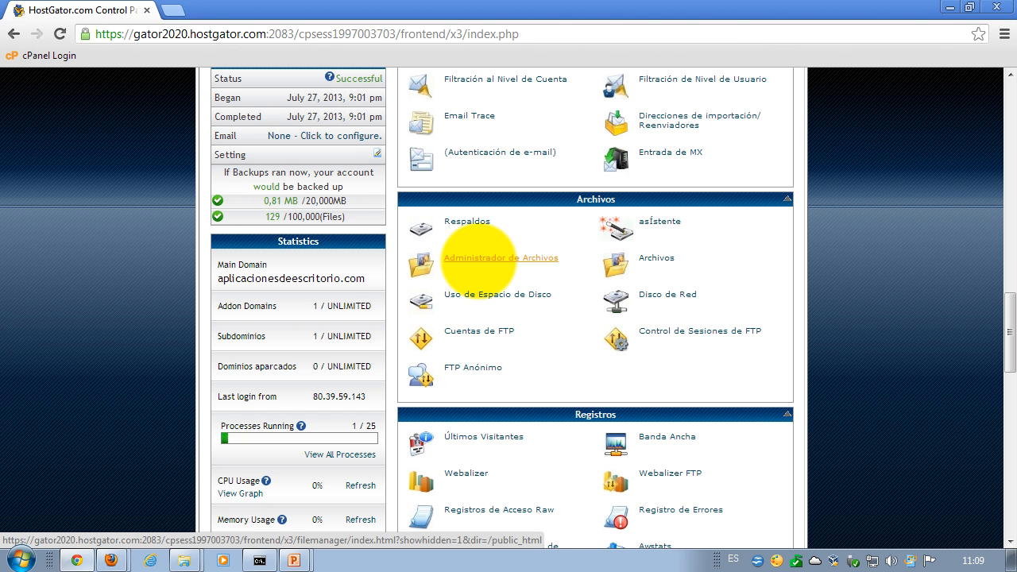
# - Open Administrador de Archivos at the document root for aplicacionesdeescritorio.com
pyautogui.click(480, 259)
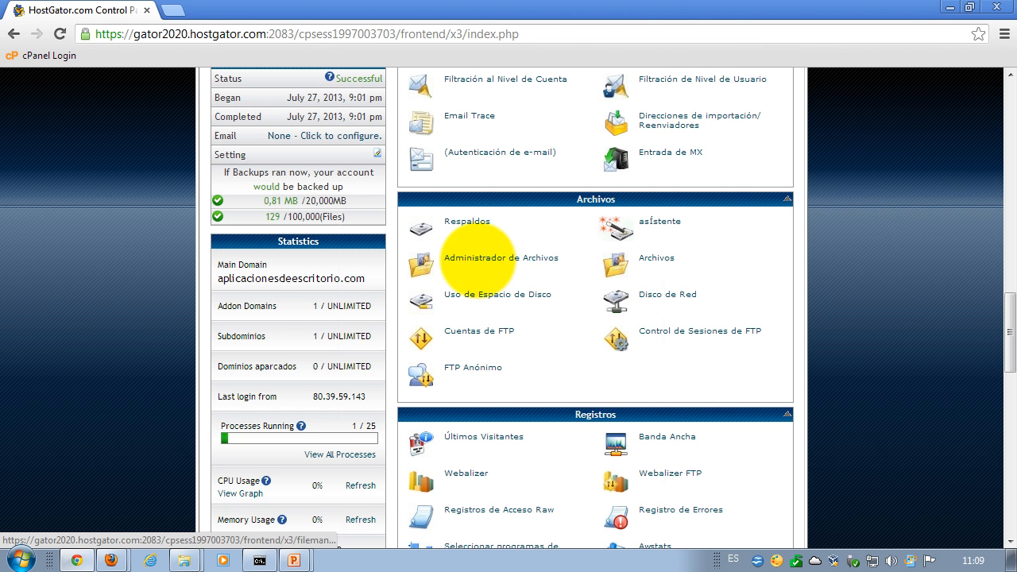
pyautogui.click(613, 407)
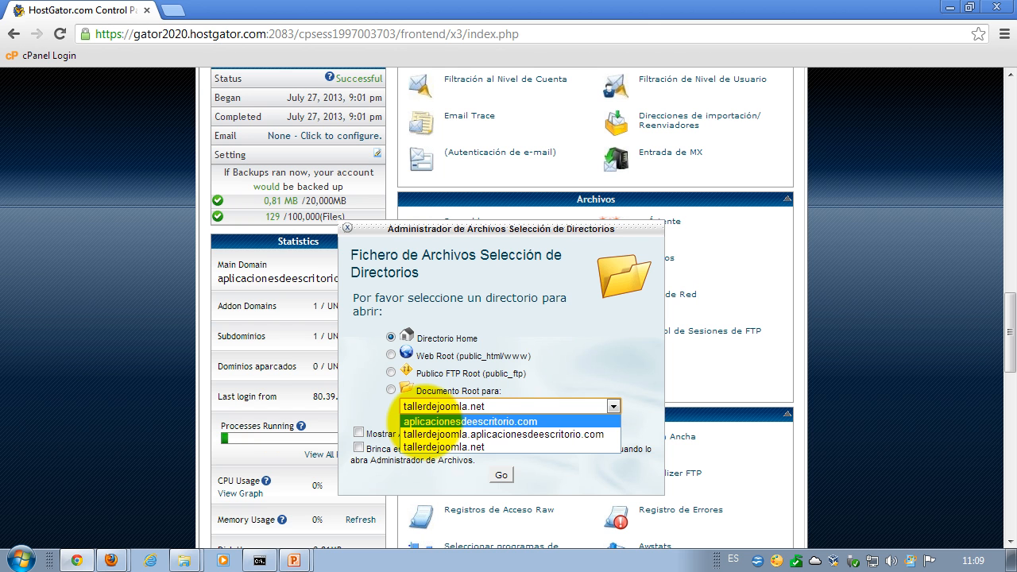
pyautogui.click(429, 421)
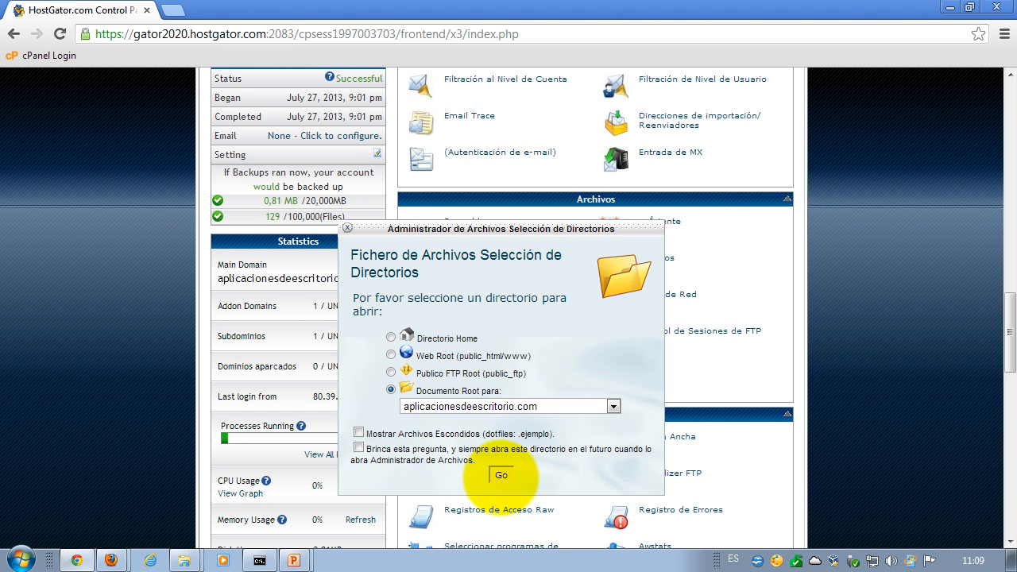
pyautogui.click(502, 475)
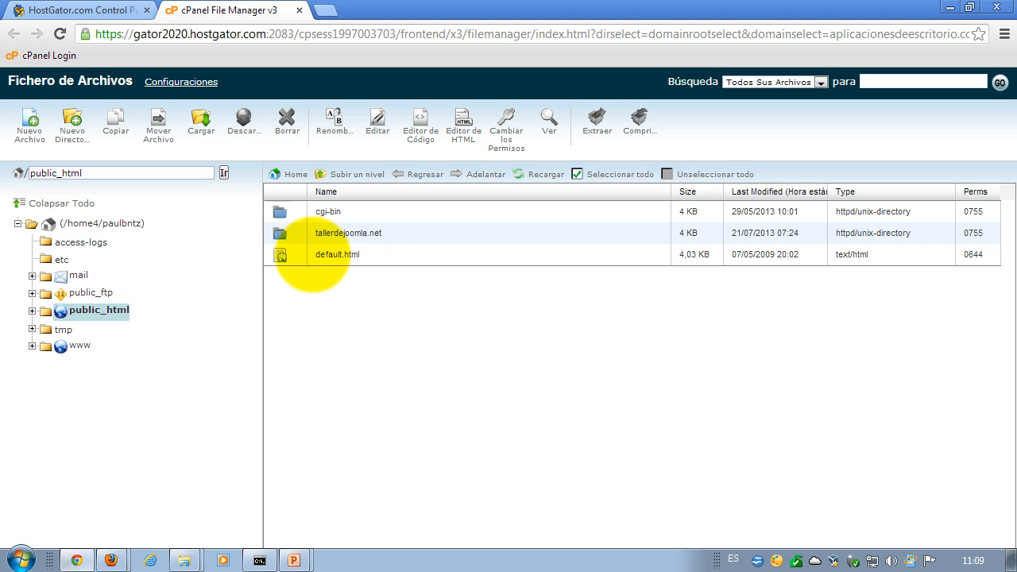
# - Select default.html and open the Cargar upload page for public_html
pyautogui.click(312, 255)
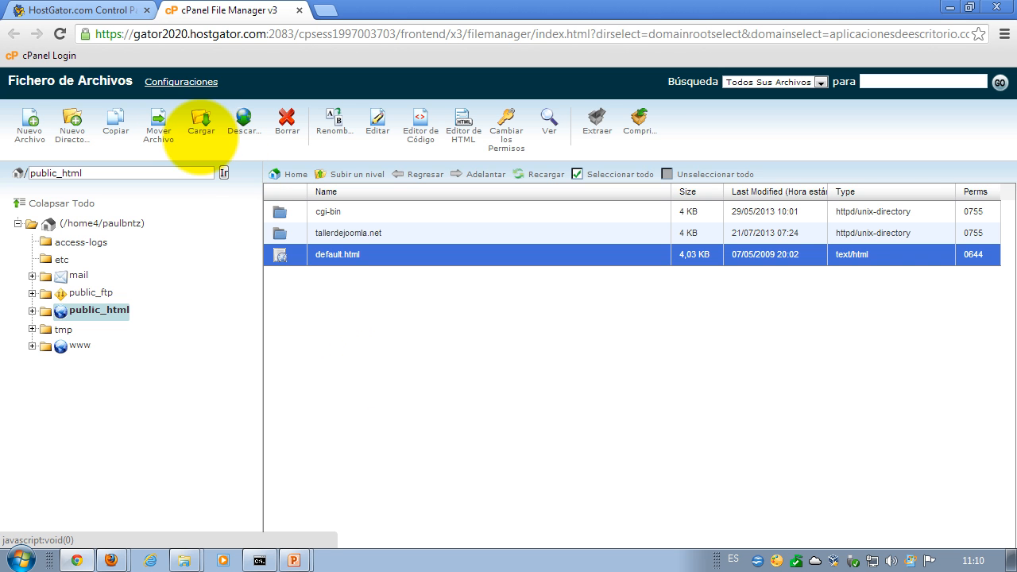
pyautogui.click(201, 125)
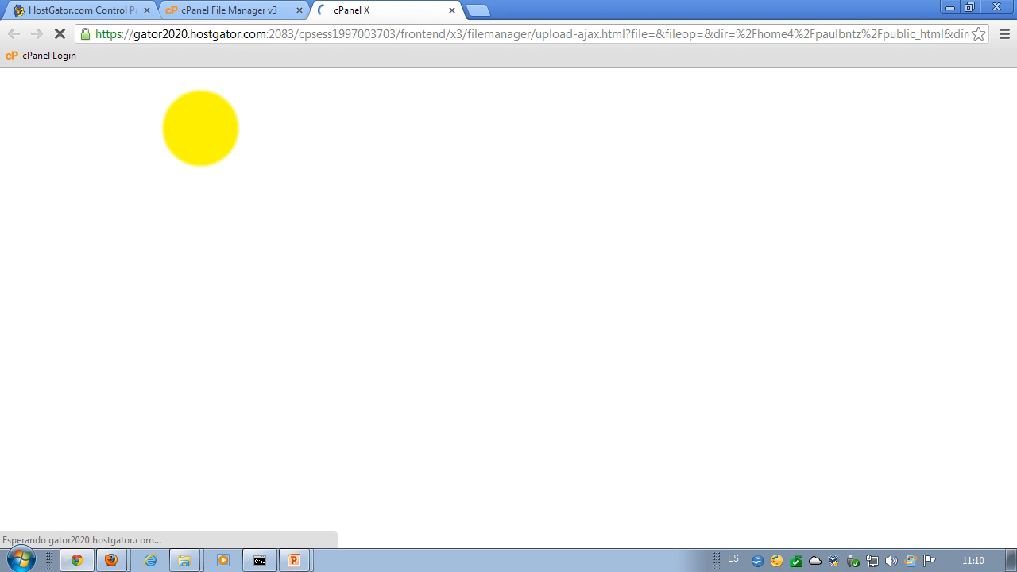
# - Upload Joomla_2.5.13-Stable-Full_Package.zip from Descargas, then return to the /home4/paulbntz/public_html listing
pyautogui.click(61, 155)
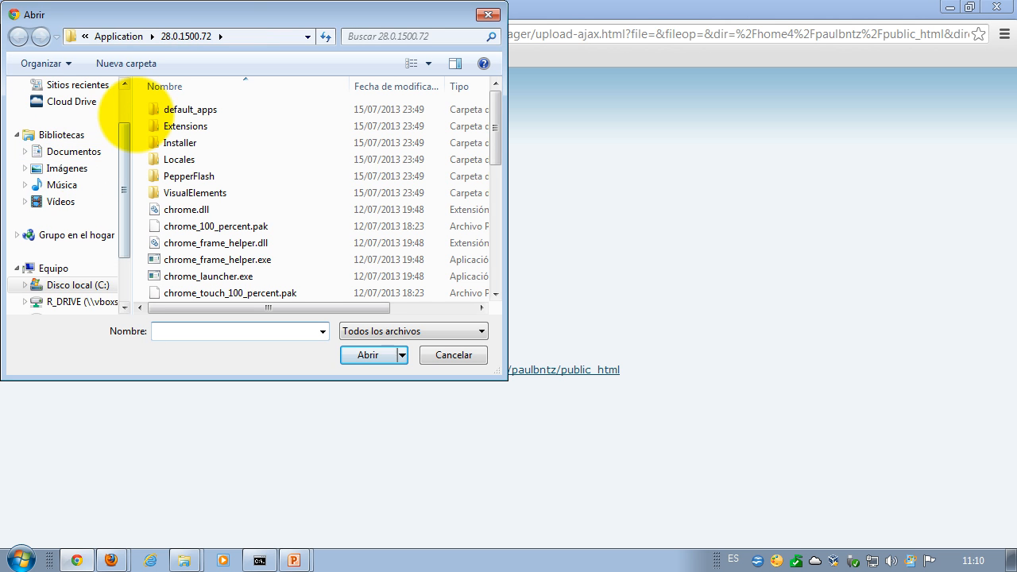
pyautogui.scroll(2, 99, 124)
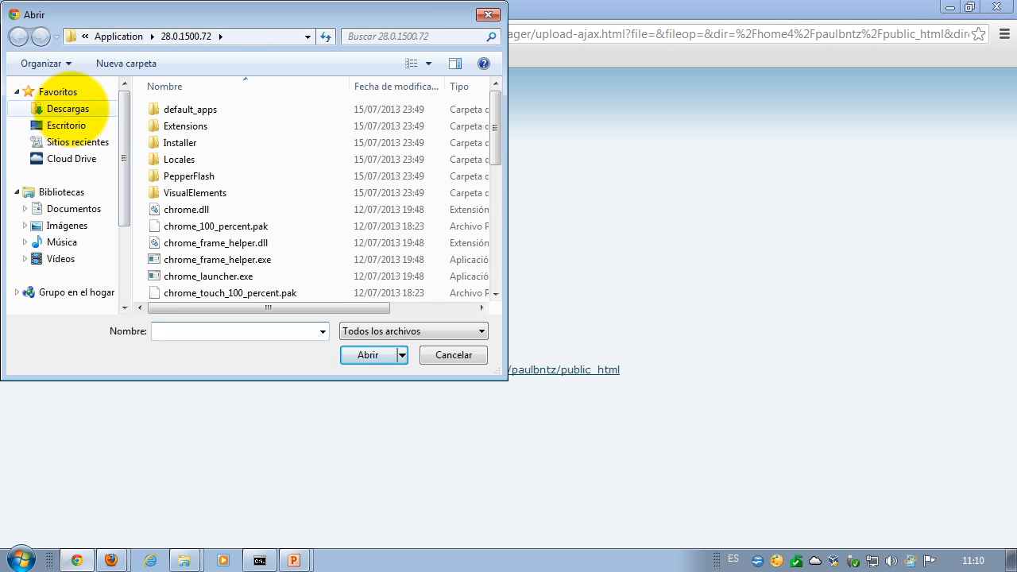
pyautogui.click(57, 108)
pyautogui.click(202, 193)
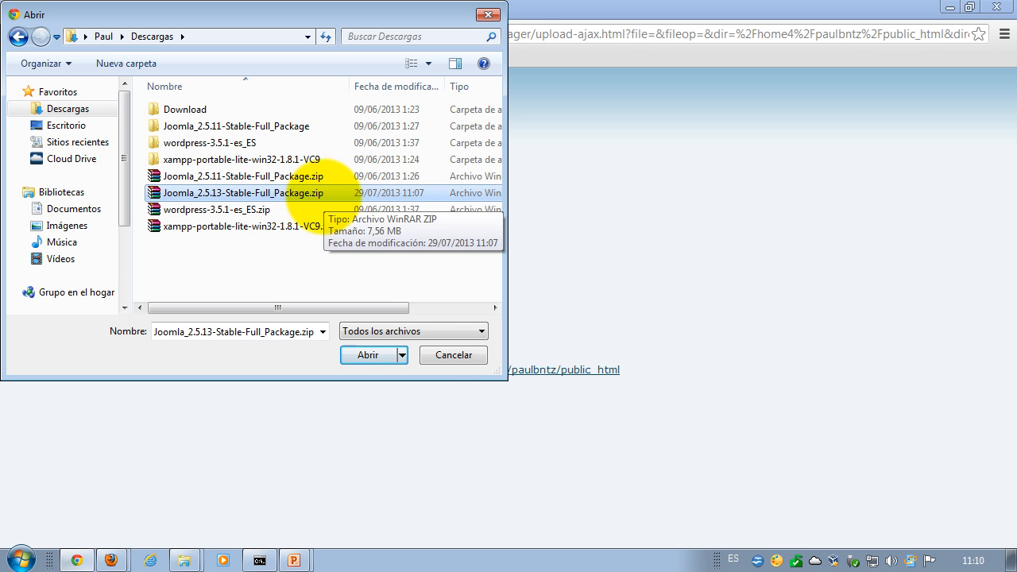
pyautogui.click(367, 356)
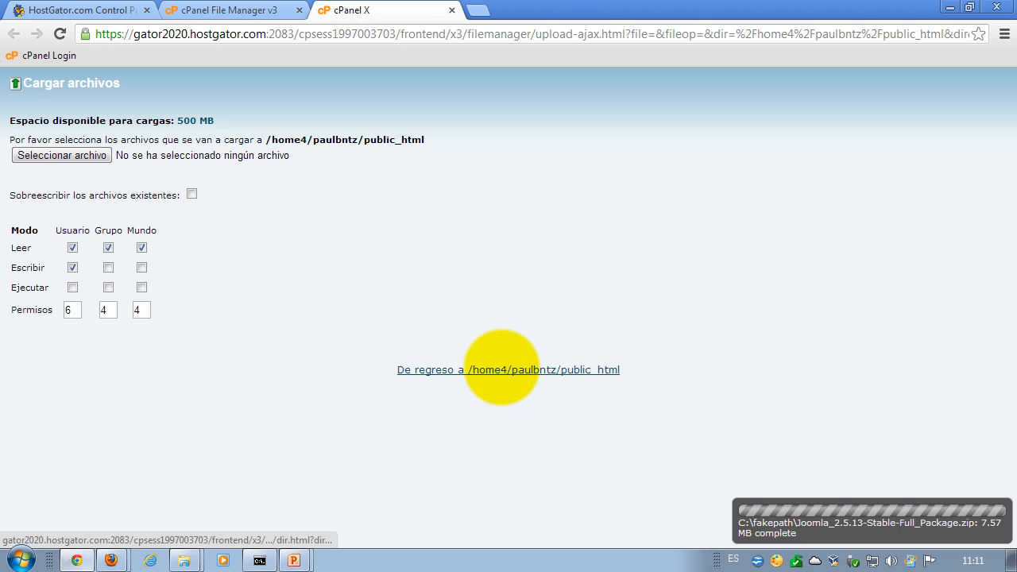
pyautogui.click(502, 370)
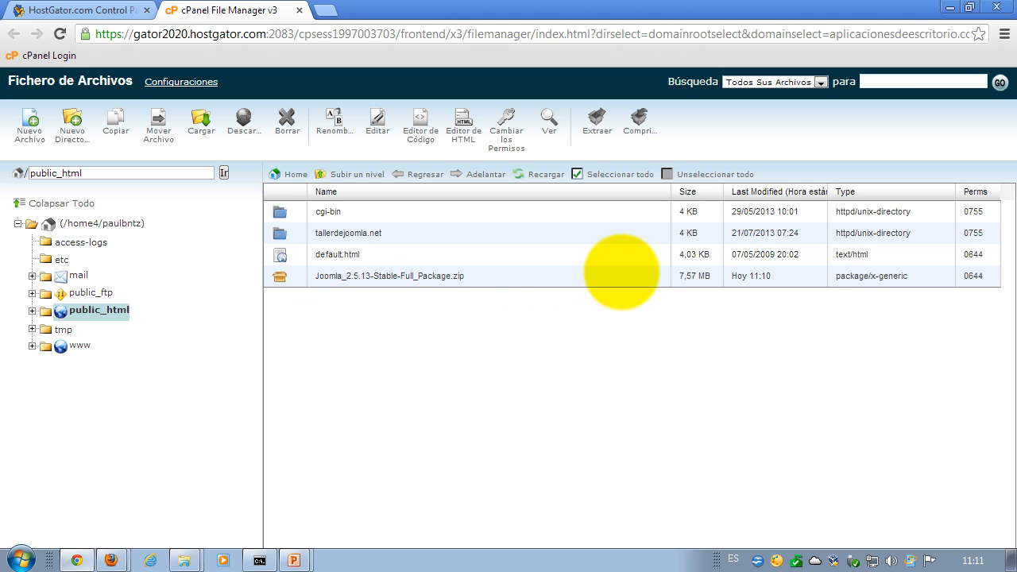
# - Extract Joomla_2.5.13-Stable-Full_Package.zip into /public_html
pyautogui.click(280, 276)
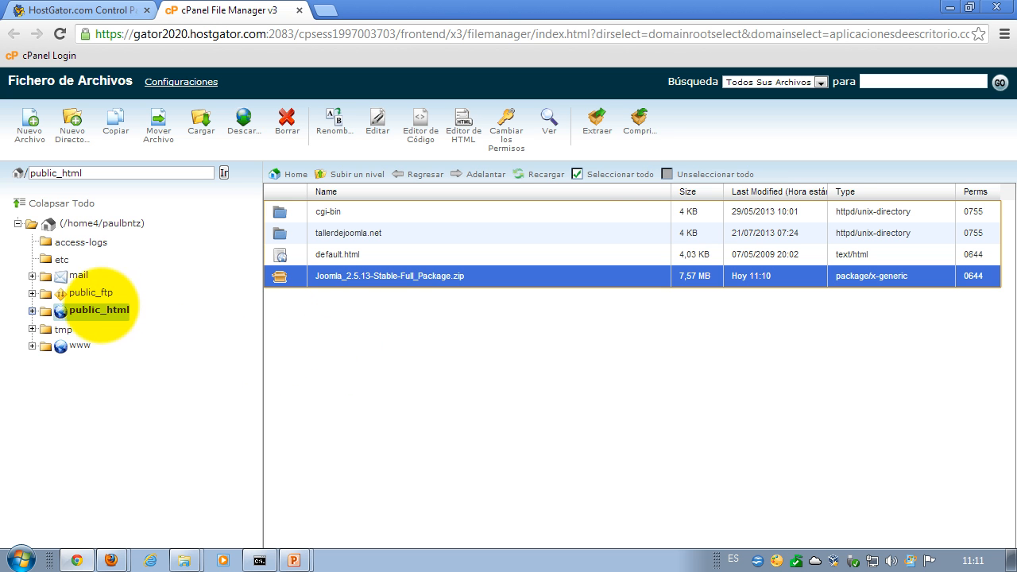
pyautogui.click(597, 126)
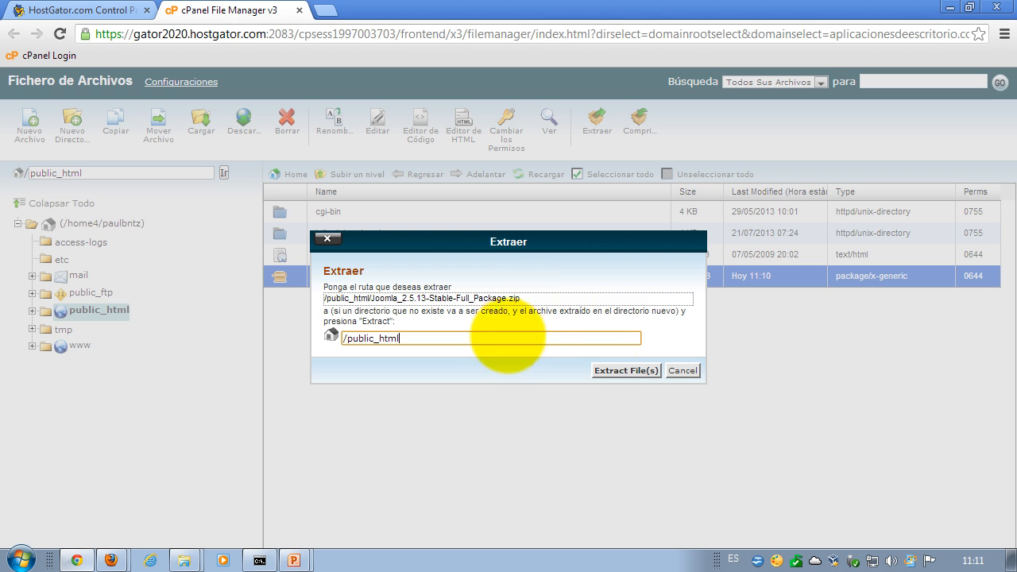
pyautogui.click(624, 370)
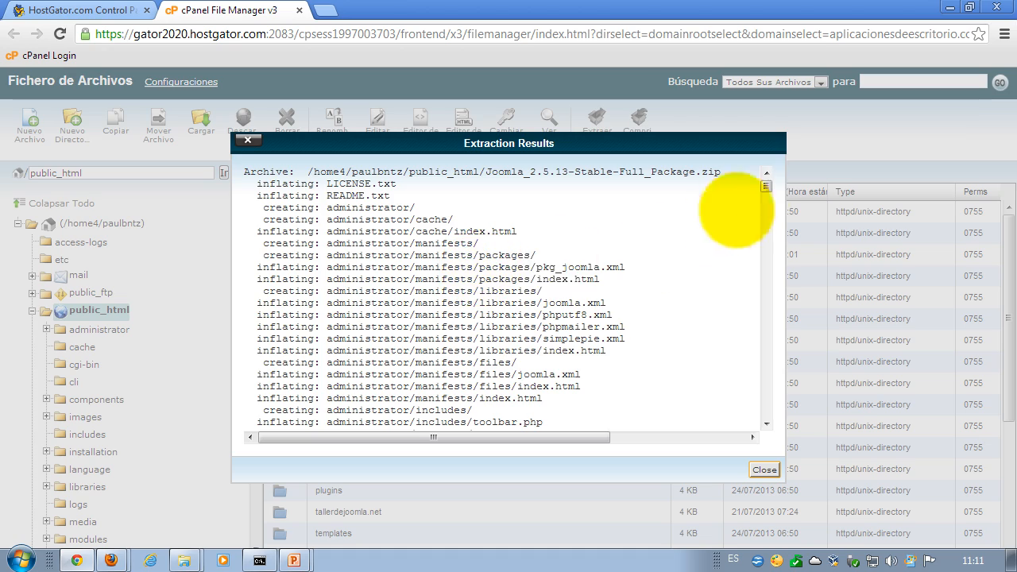
pyautogui.moveTo(766, 186); pyautogui.dragTo(767, 409)
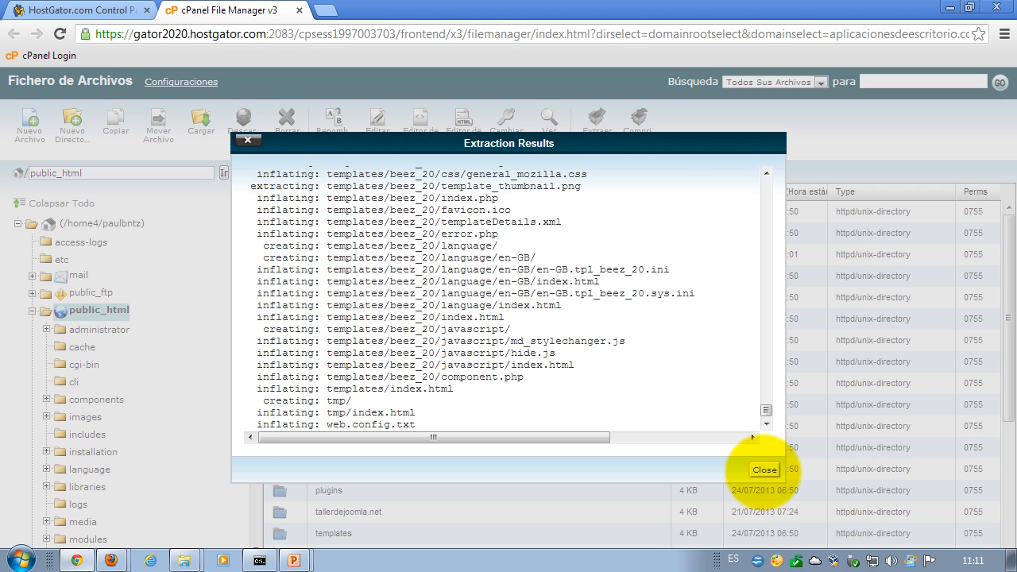
# - Close the Extraction Results, refresh public_html, and scroll through the extracted Joomla files
pyautogui.click(763, 470)
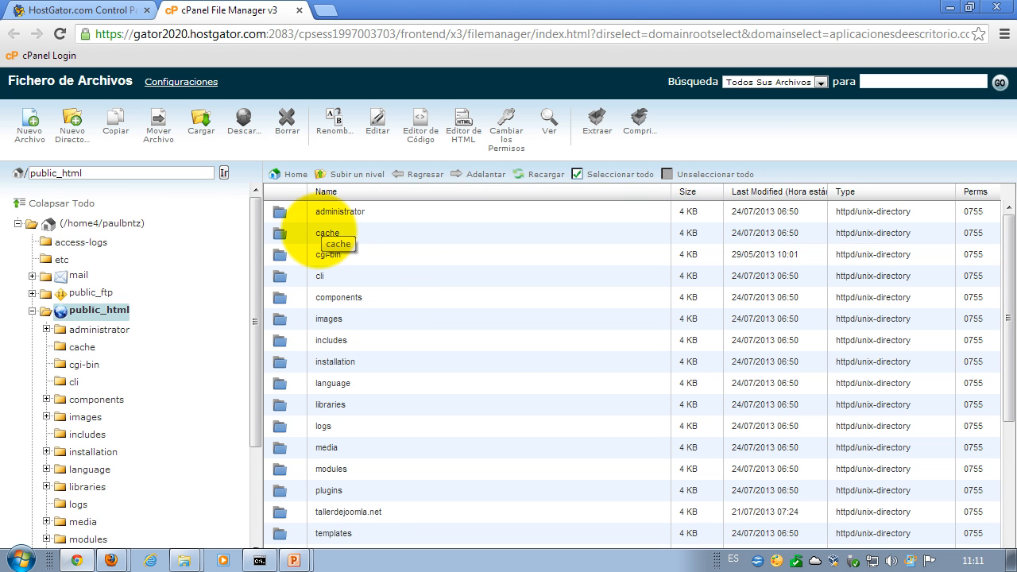
pyautogui.click(279, 232)
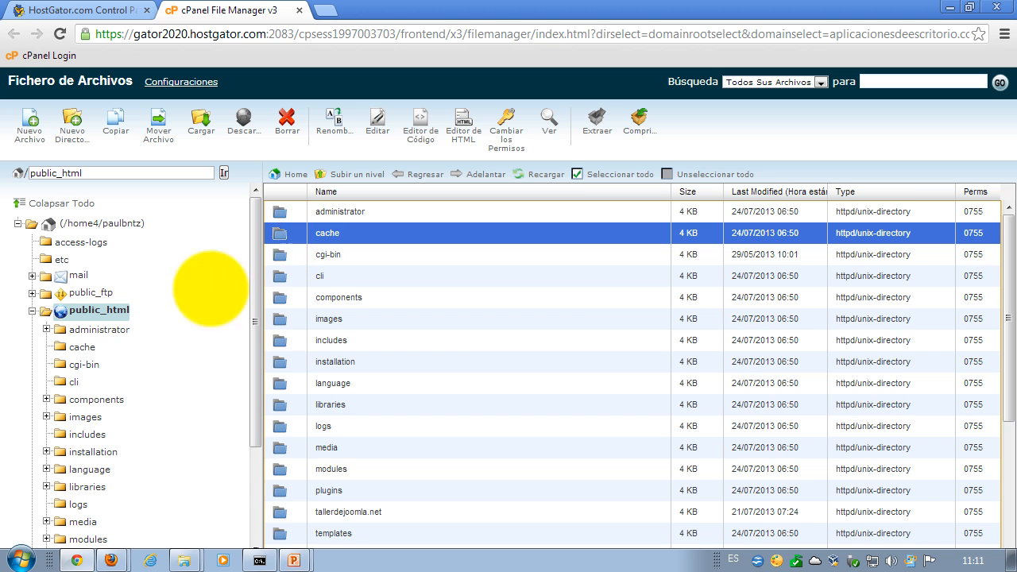
pyautogui.click(94, 308)
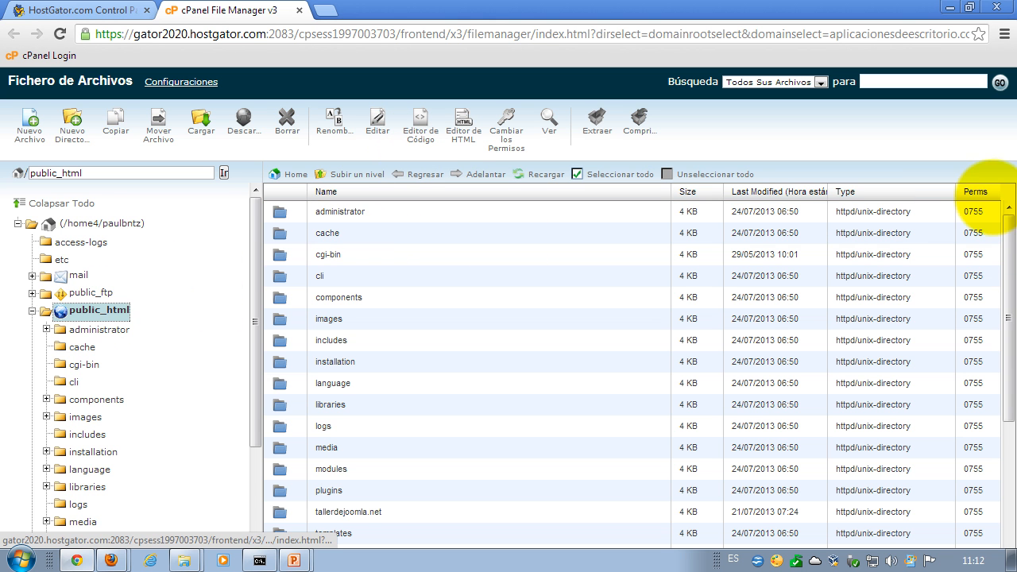
pyautogui.scroll(-1, 989, 271)
pyautogui.moveTo(1003, 272); pyautogui.dragTo(1003, 353)
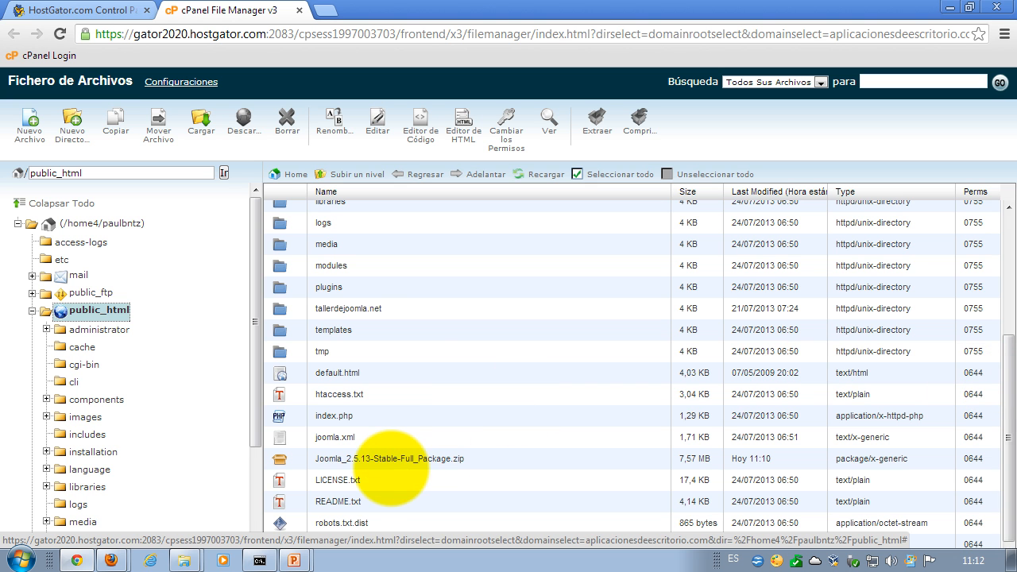
pyautogui.scroll(3, 393, 334)
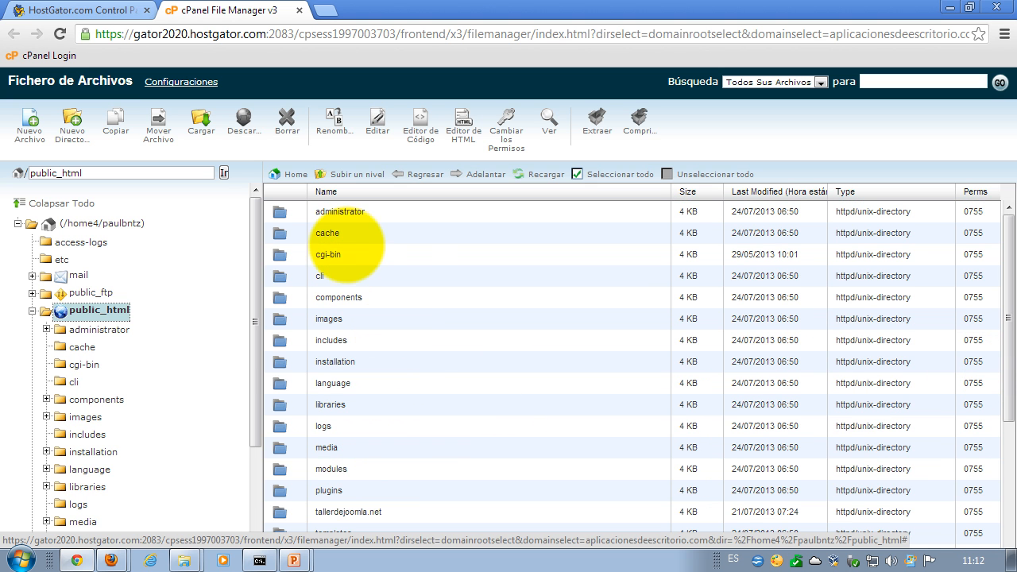
pyautogui.click(326, 255)
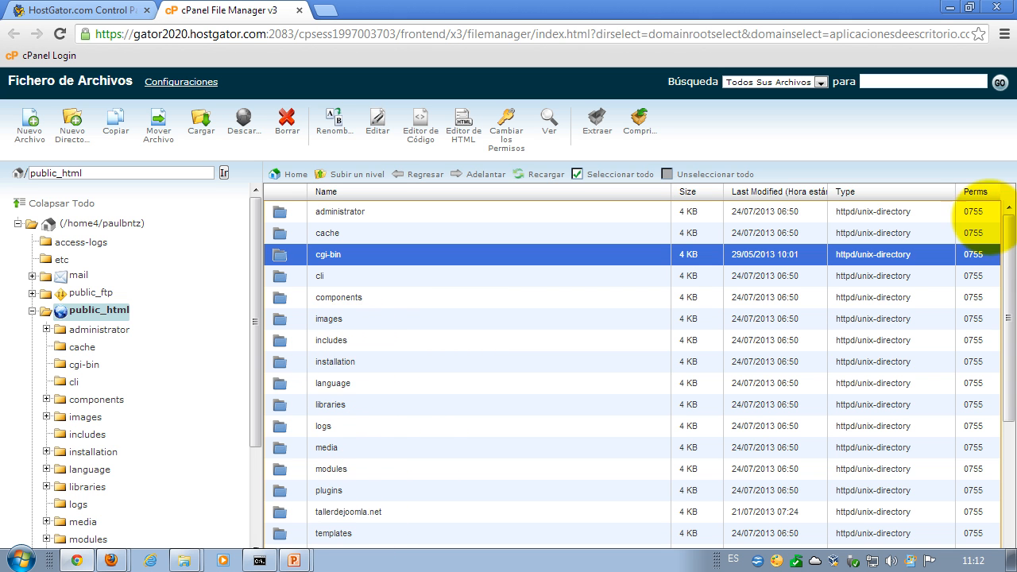
pyautogui.moveTo(1003, 230); pyautogui.dragTo(1006, 364)
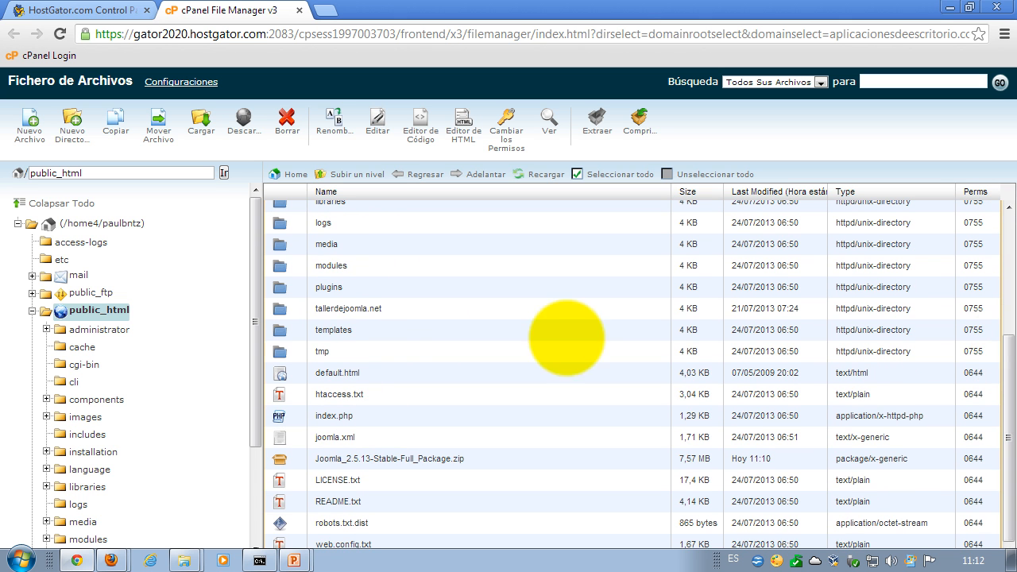
pyautogui.click(330, 308)
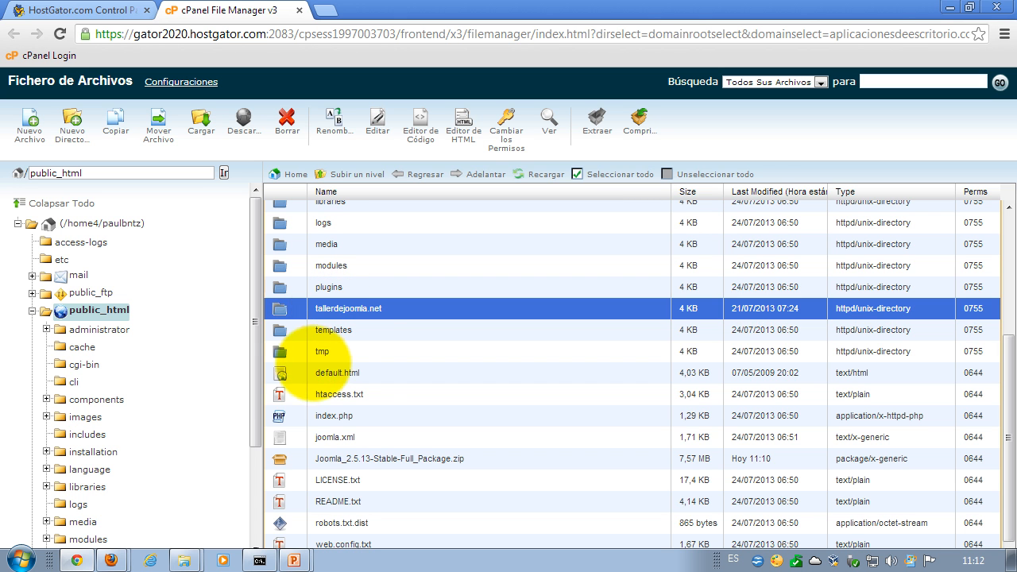
# - Rename default.html in public_html to default.html.old
pyautogui.click(291, 373)
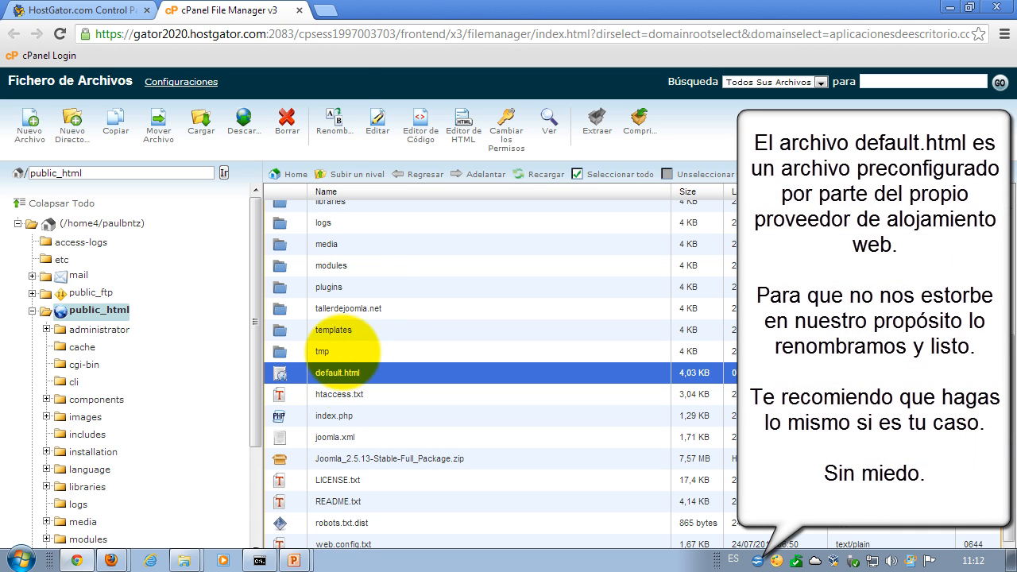
pyautogui.click(334, 120)
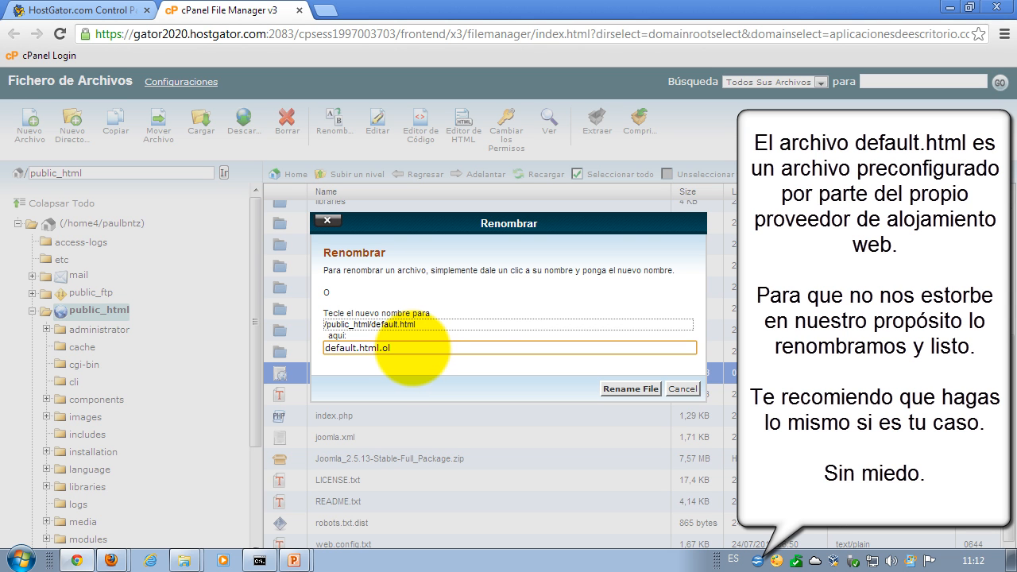
pyautogui.write('.old')
pyautogui.click(629, 388)
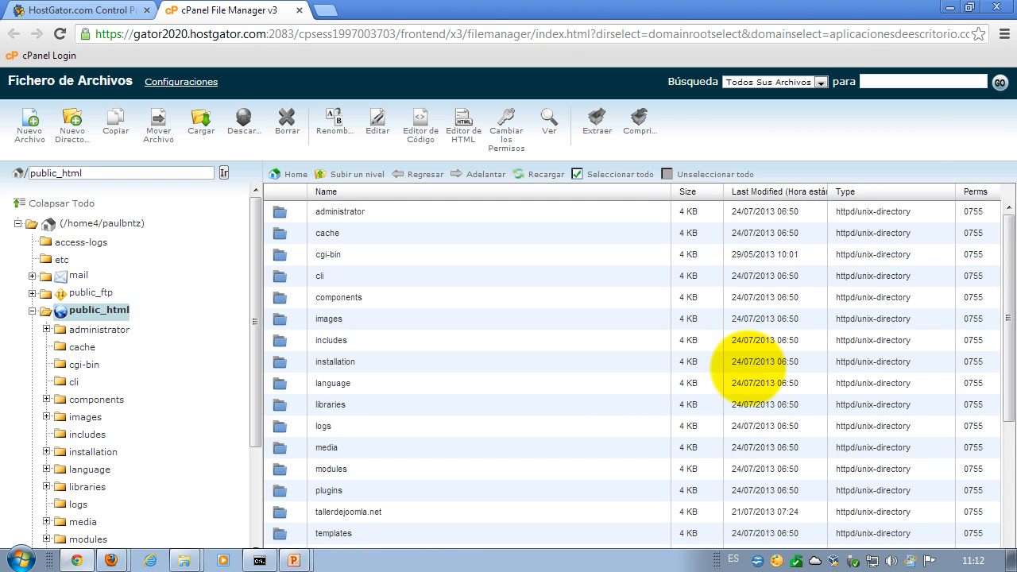
pyautogui.moveTo(1008, 263); pyautogui.dragTo(1008, 406)
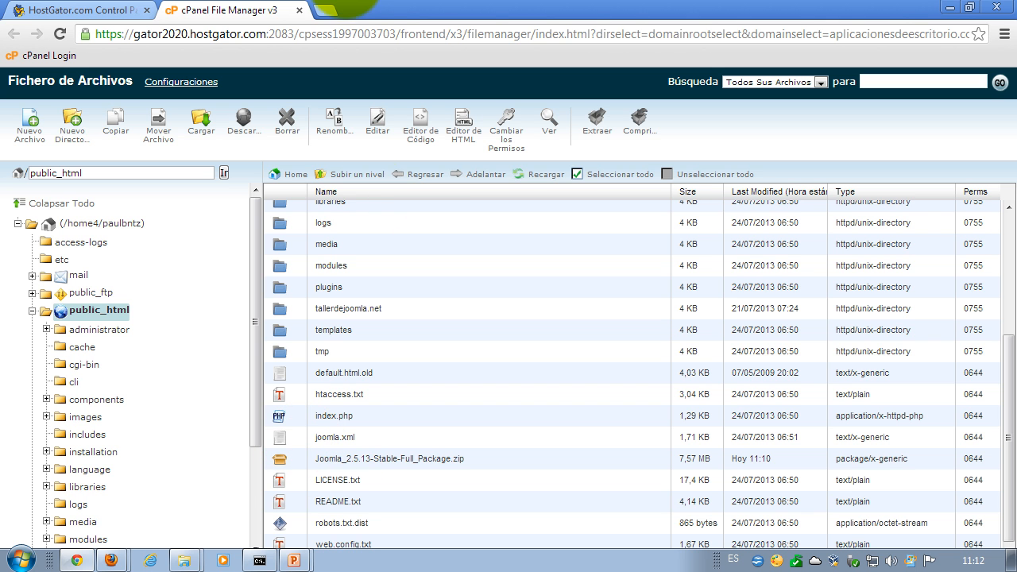
pyautogui.click(326, 11)
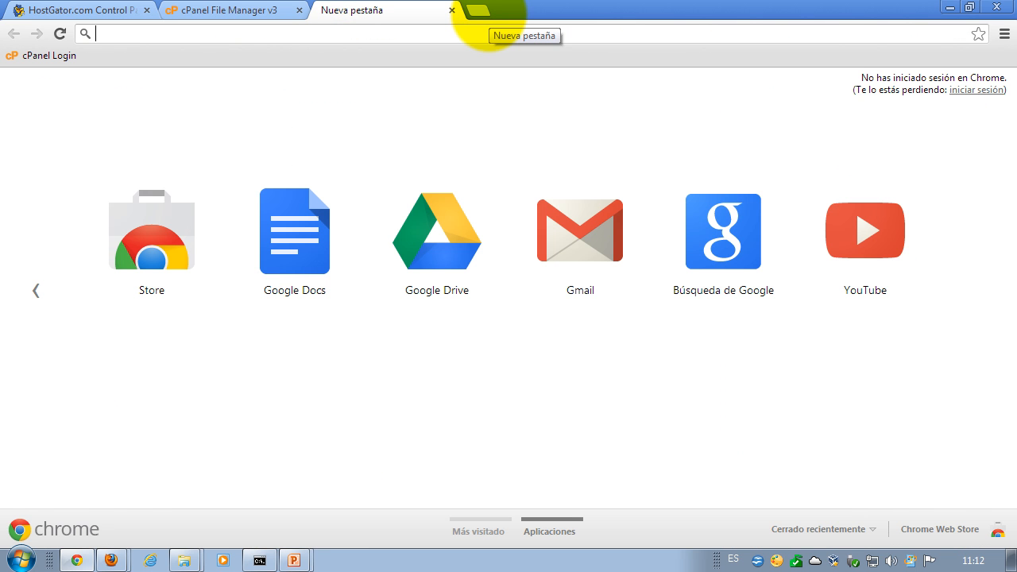
pyautogui.write('www.')
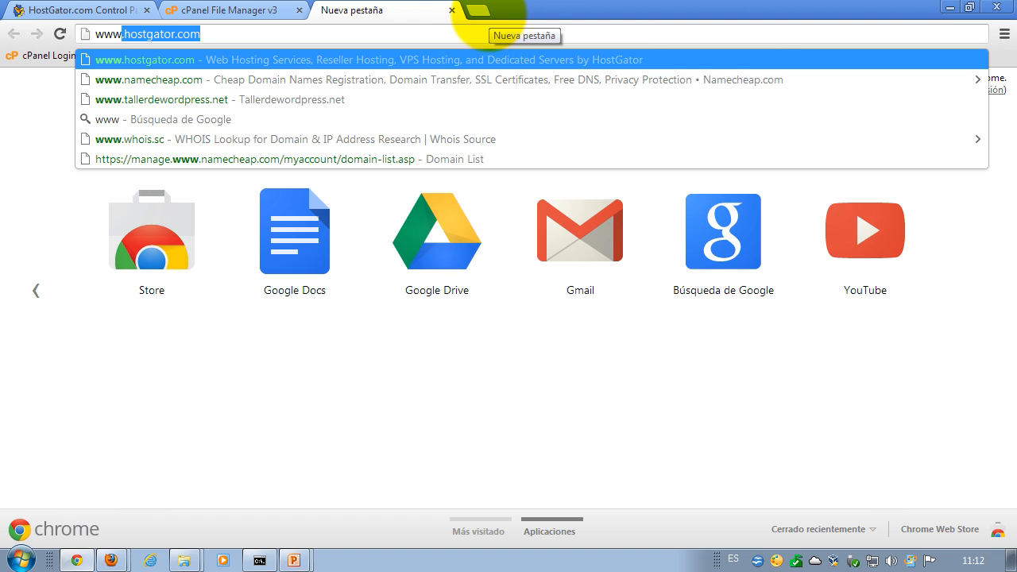
pyautogui.write('aplicacione')
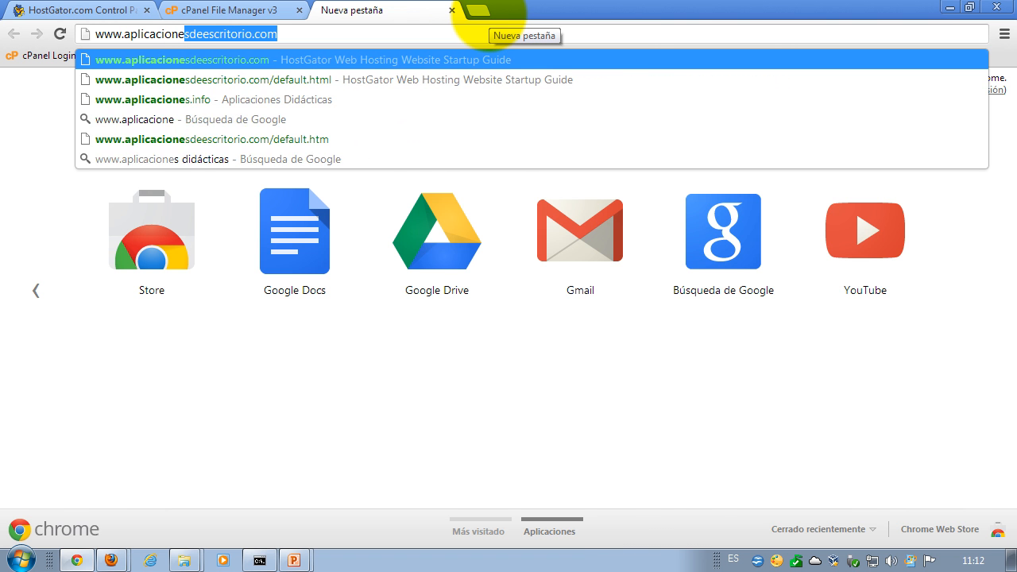
pyautogui.write('s')
pyautogui.press('Return')
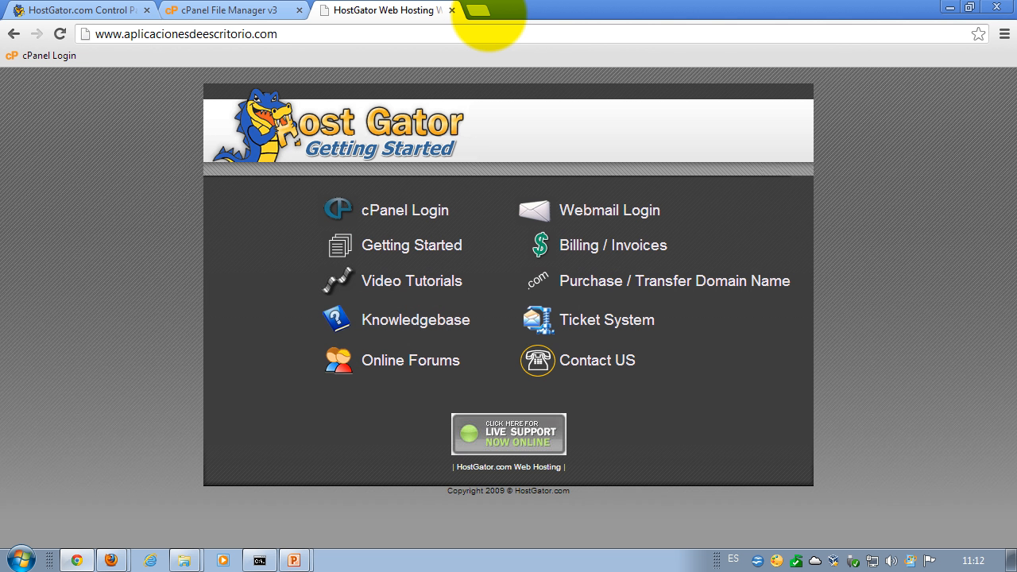
pyautogui.click(311, 37)
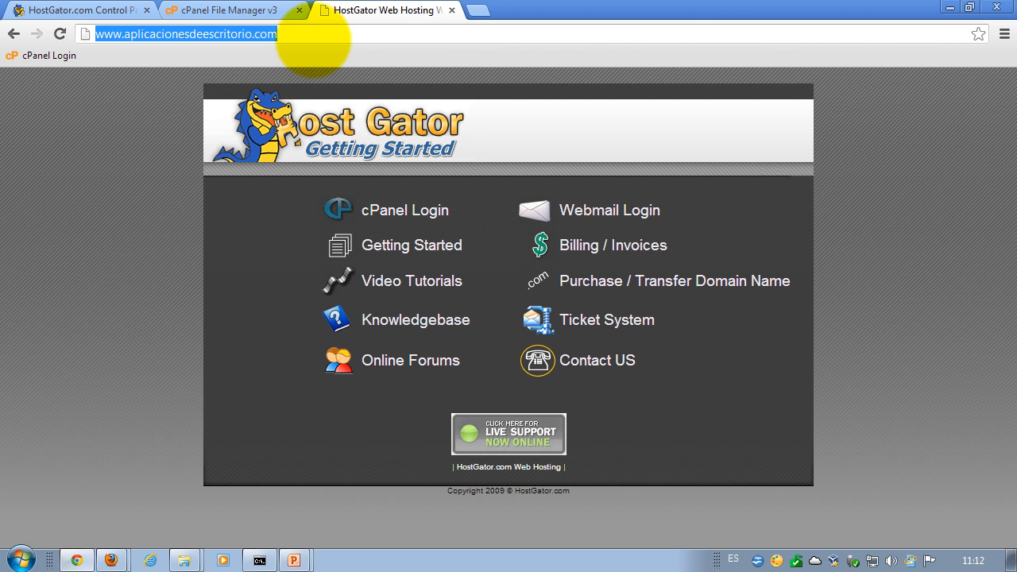
pyautogui.press('Return')
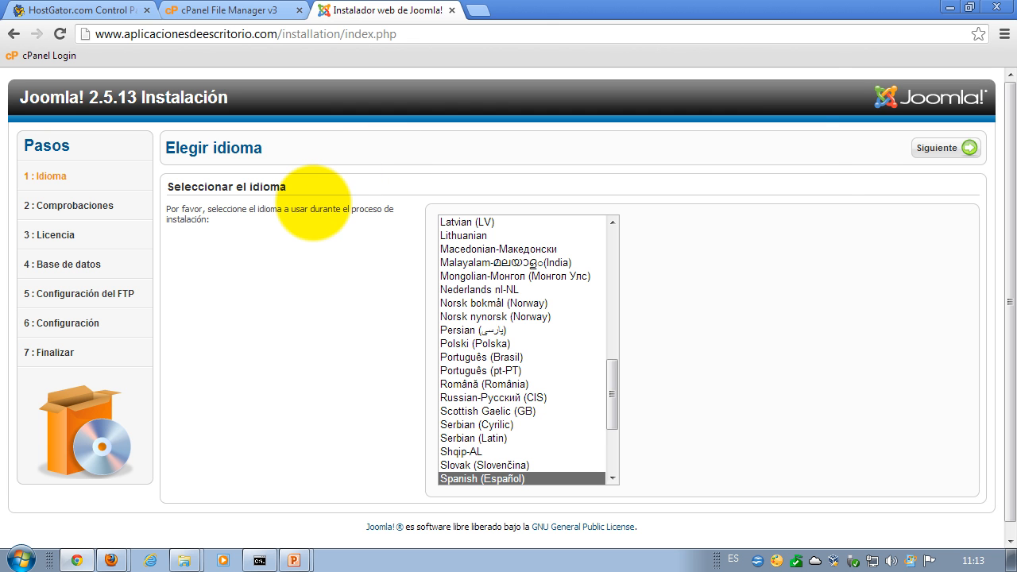
pyautogui.click(1004, 34)
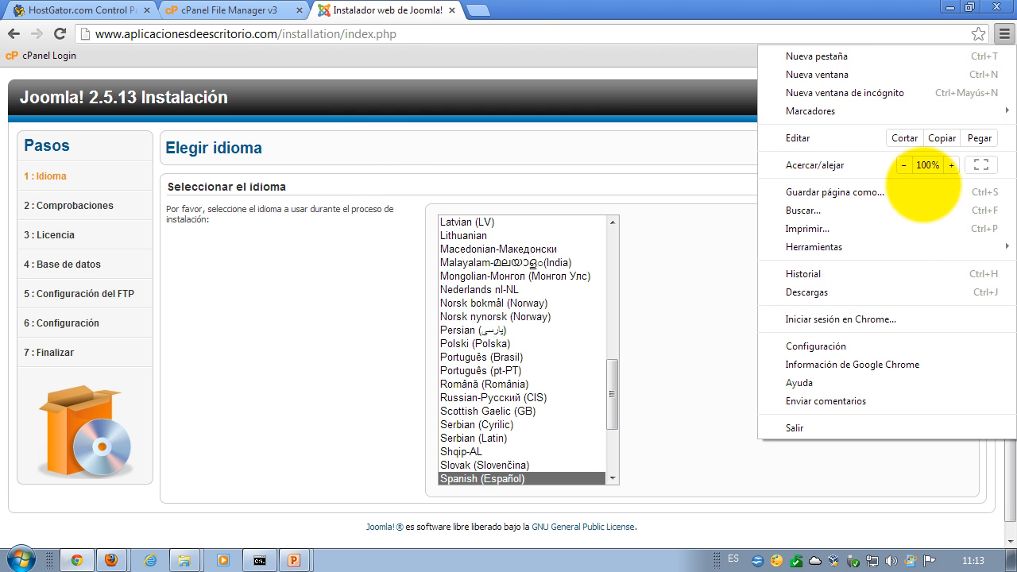
pyautogui.moveTo(892, 243)
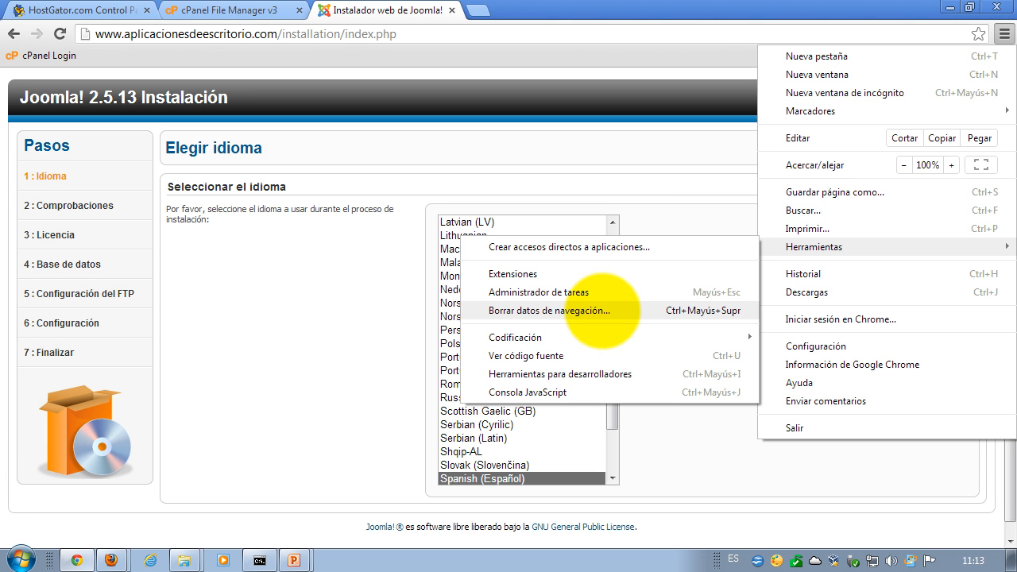
pyautogui.click(602, 310)
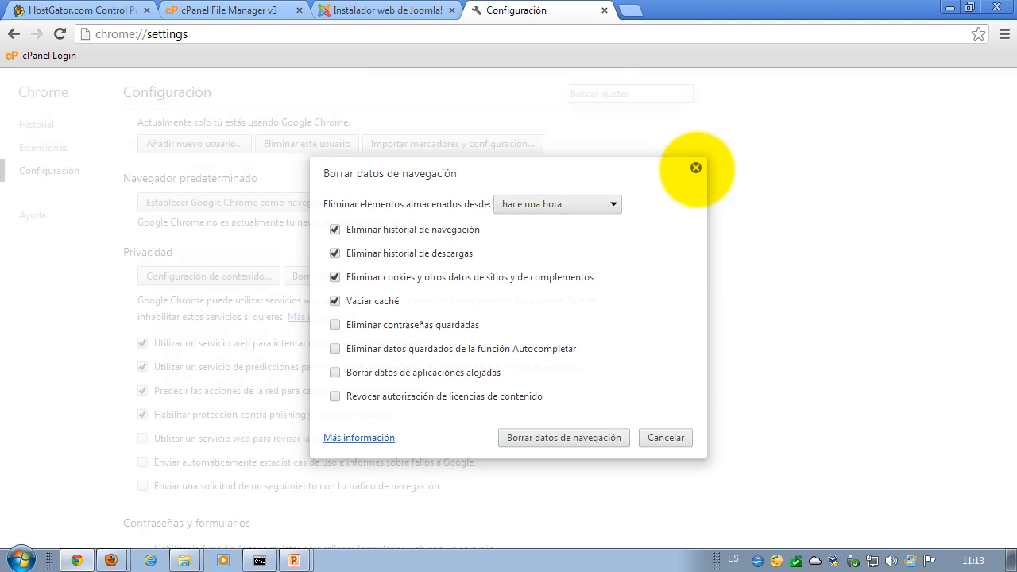
pyautogui.click(695, 168)
pyautogui.click(604, 10)
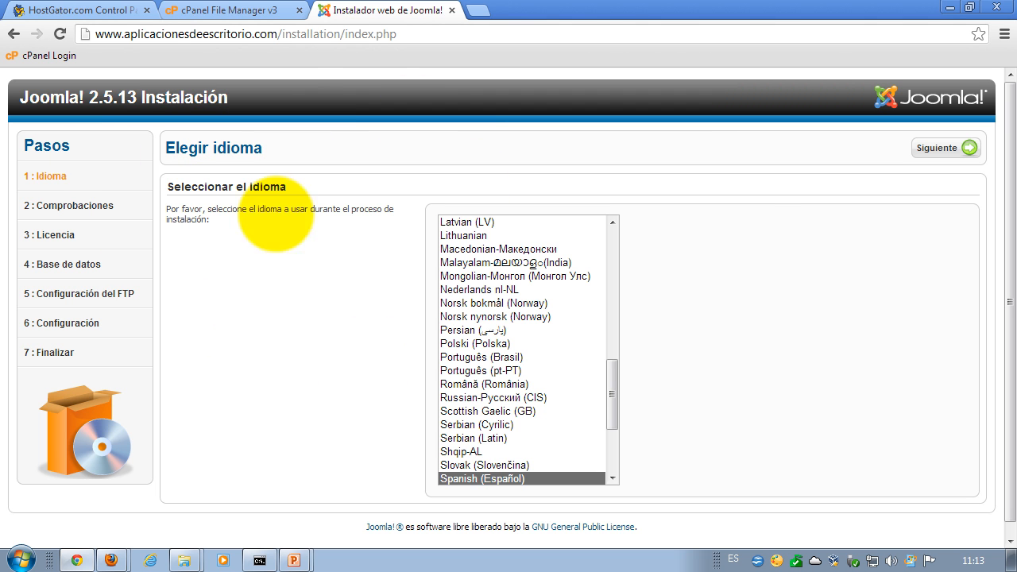
# - Highlight the installer's web address, then list the open PowerPoint windows from the taskbar
pyautogui.click(277, 35)
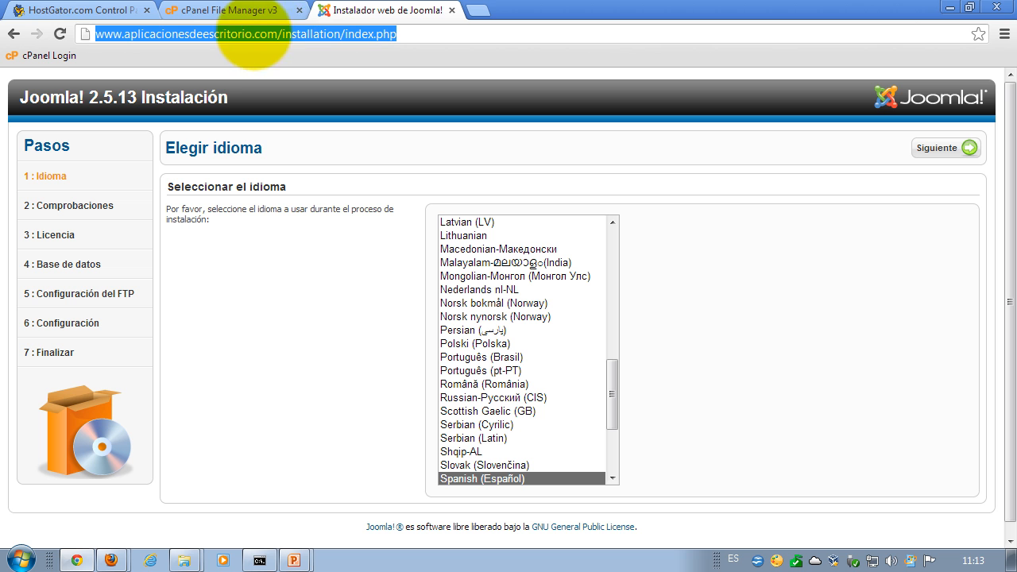
pyautogui.click(279, 35)
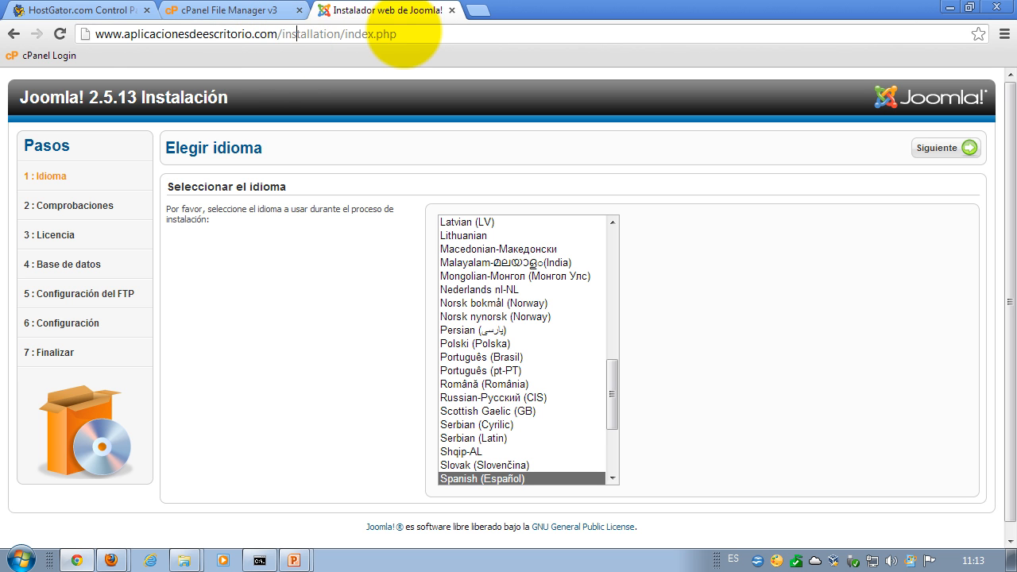
pyautogui.moveTo(397, 35); pyautogui.dragTo(103, 35)
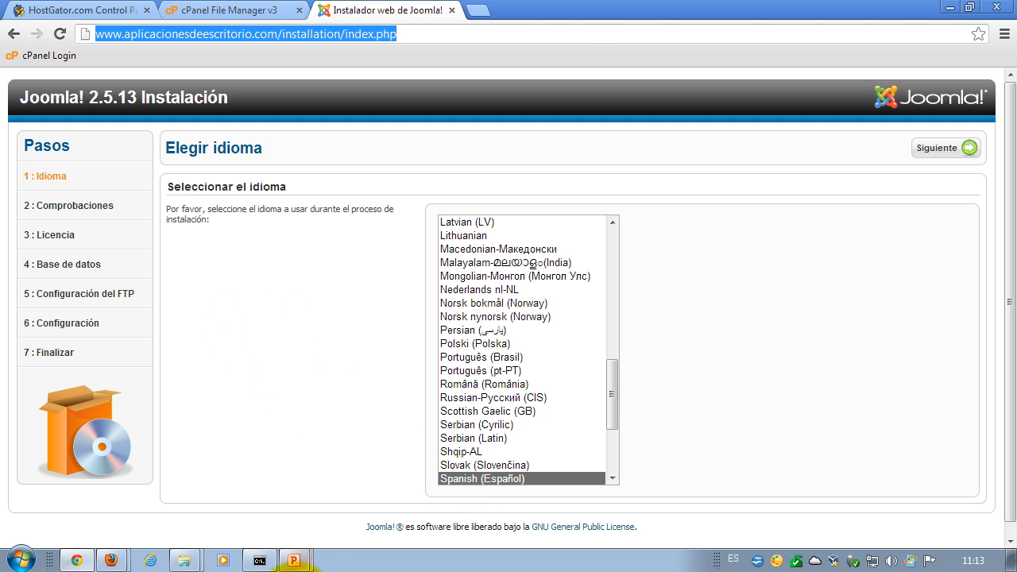
pyautogui.click(294, 559)
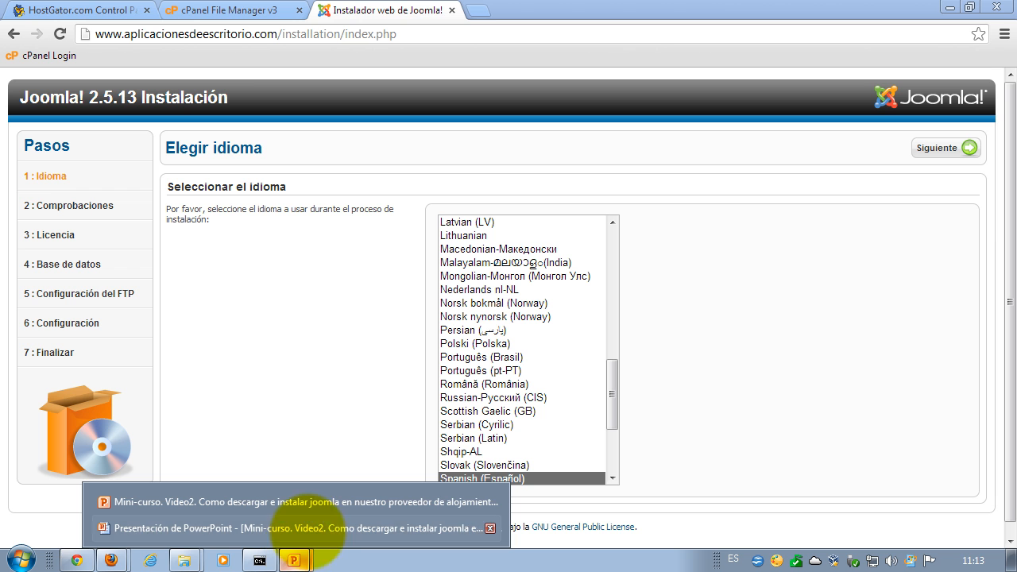
# - Show slide 3, PASOS, and highlight steps 3, 4 and 5 of the Joomla installation list
pyautogui.click(310, 502)
pyautogui.click(71, 377)
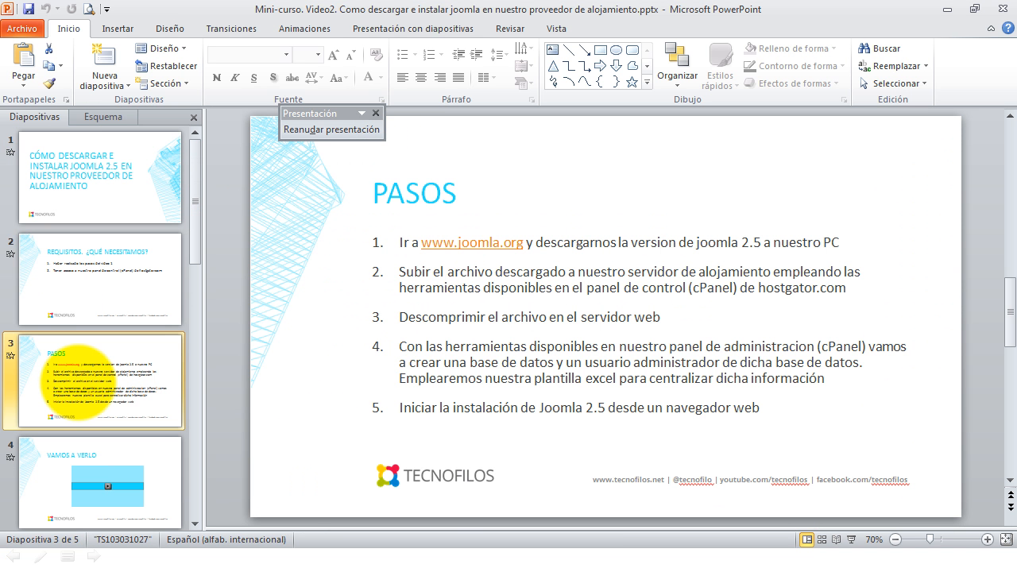
pyautogui.click(619, 316)
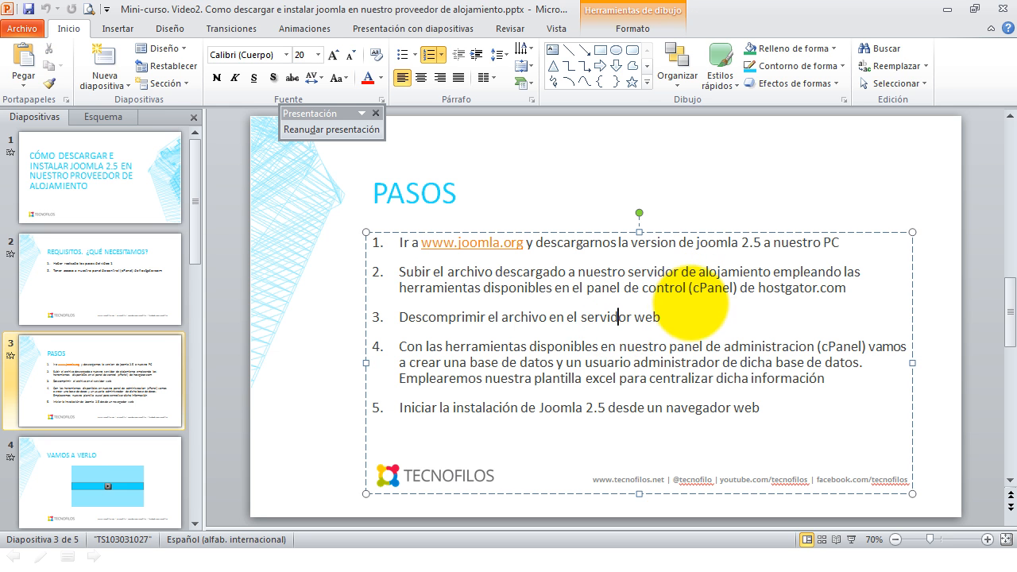
pyautogui.moveTo(669, 316); pyautogui.dragTo(406, 311)
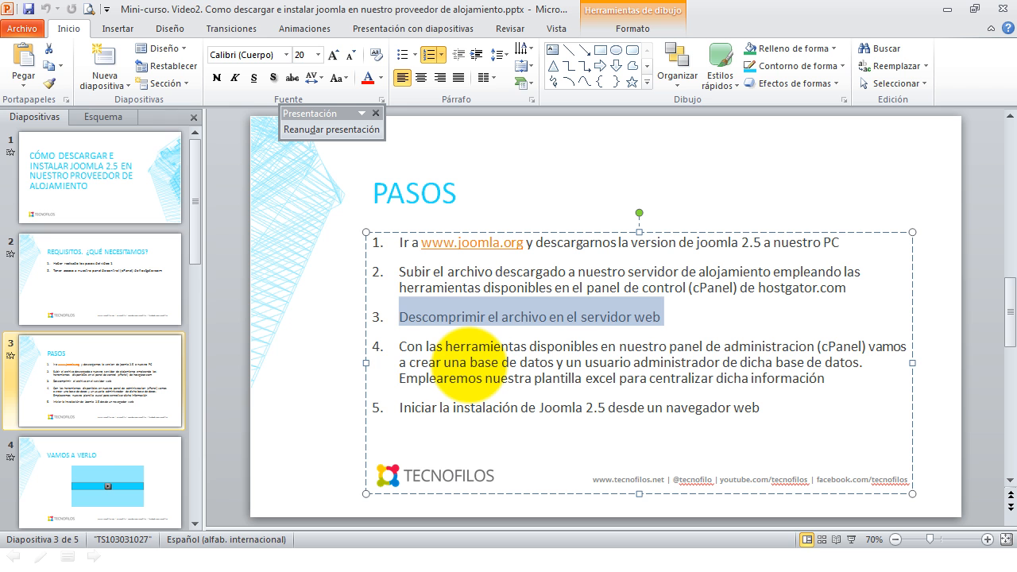
pyautogui.moveTo(401, 350); pyautogui.dragTo(548, 343)
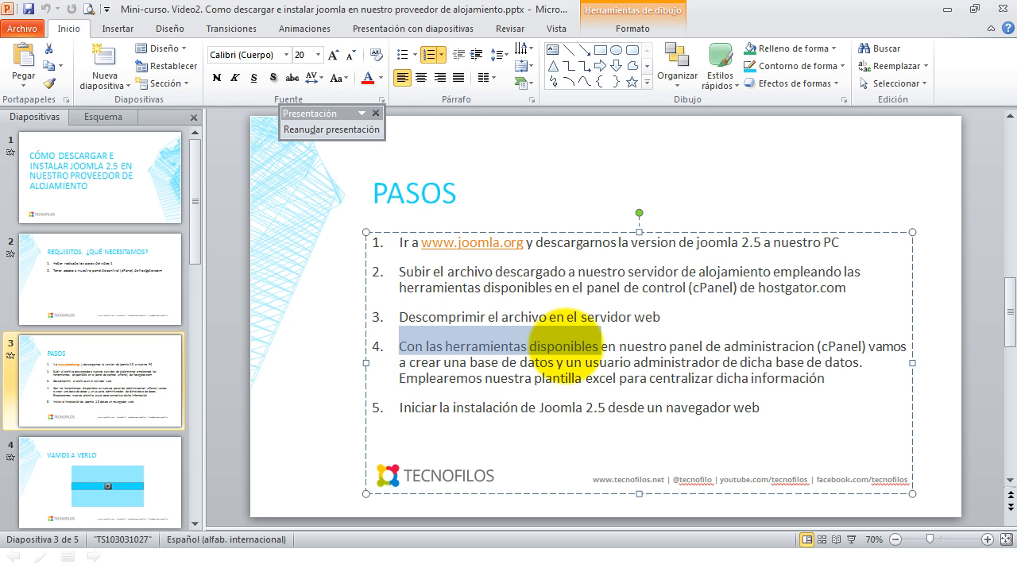
pyautogui.click(741, 479)
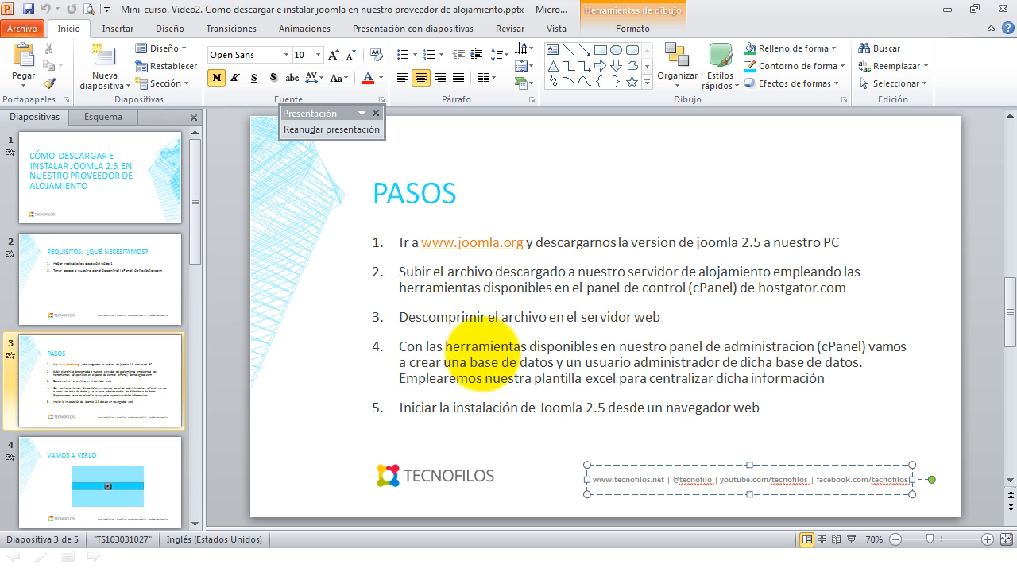
pyautogui.moveTo(760, 409); pyautogui.dragTo(398, 410)
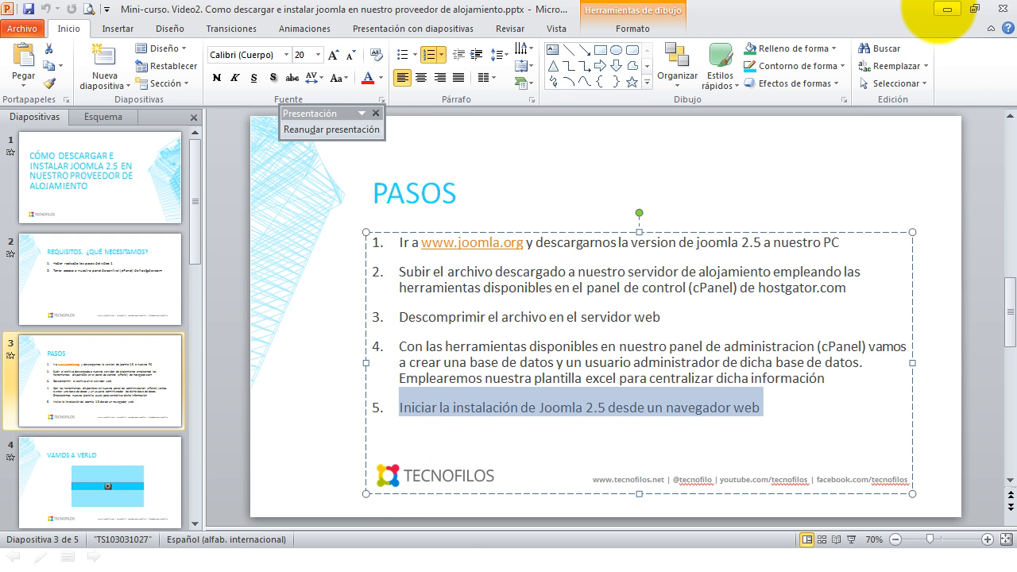
# - Minimize PowerPoint and open MySQL® Bases de Datos from the HostGator Control Panel tab
pyautogui.click(948, 9)
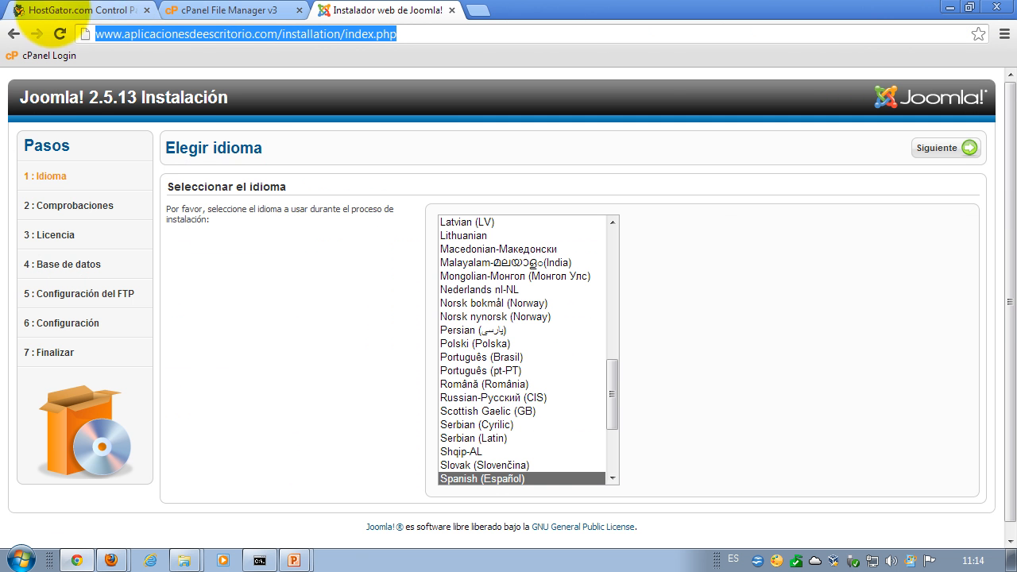
pyautogui.click(199, 11)
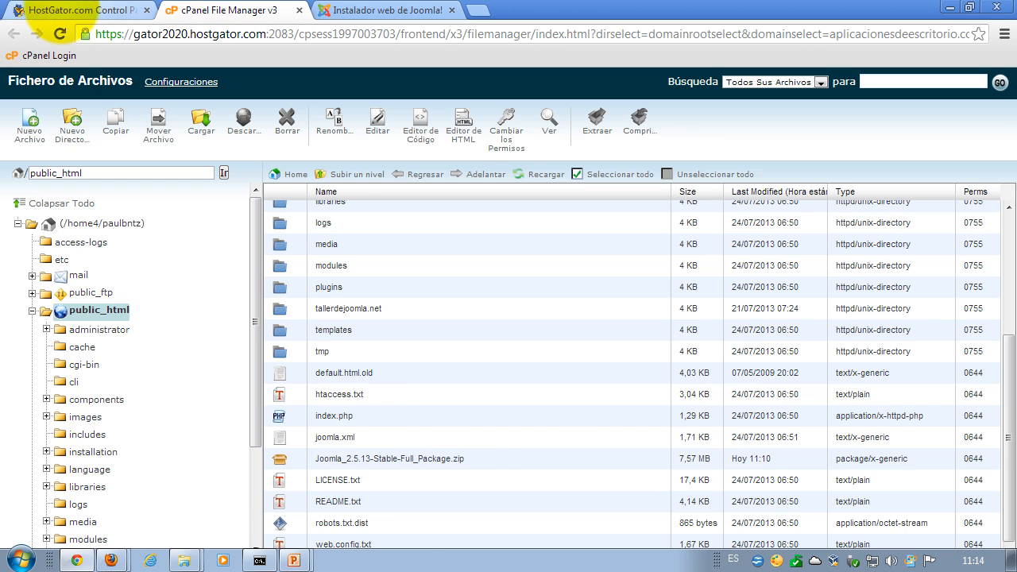
pyautogui.click(62, 11)
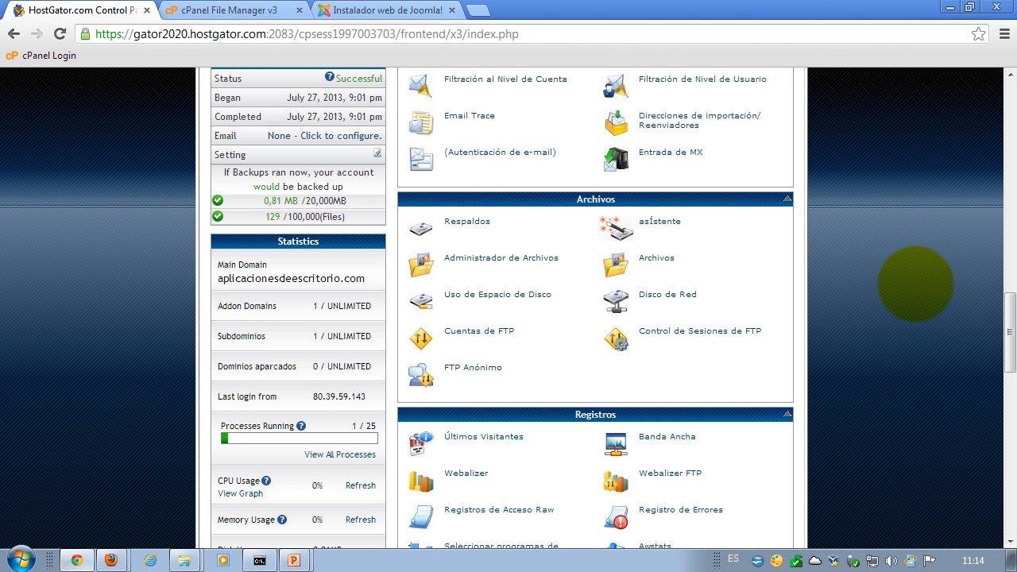
pyautogui.scroll(-7, 915, 284)
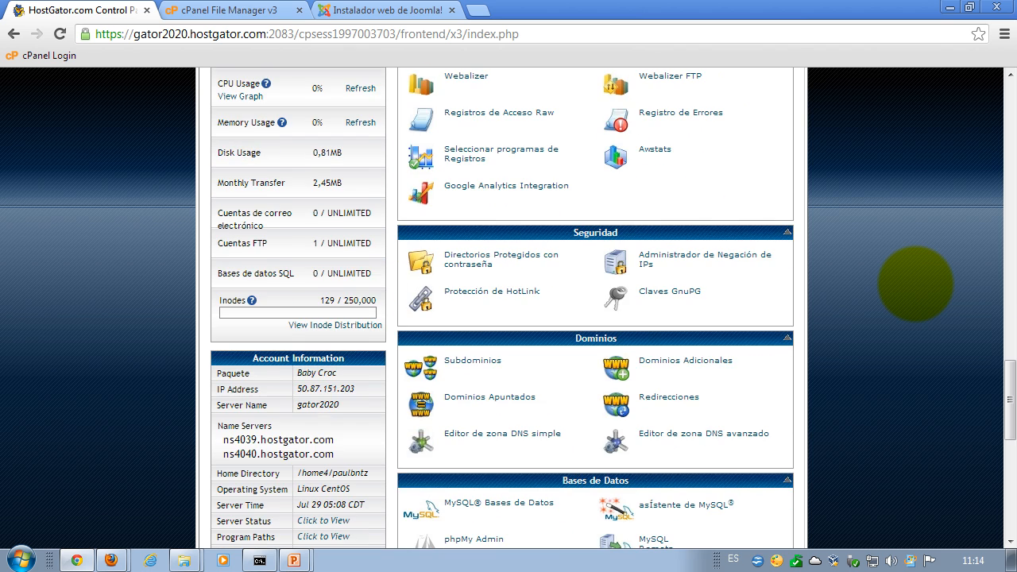
pyautogui.scroll(-1, 916, 283)
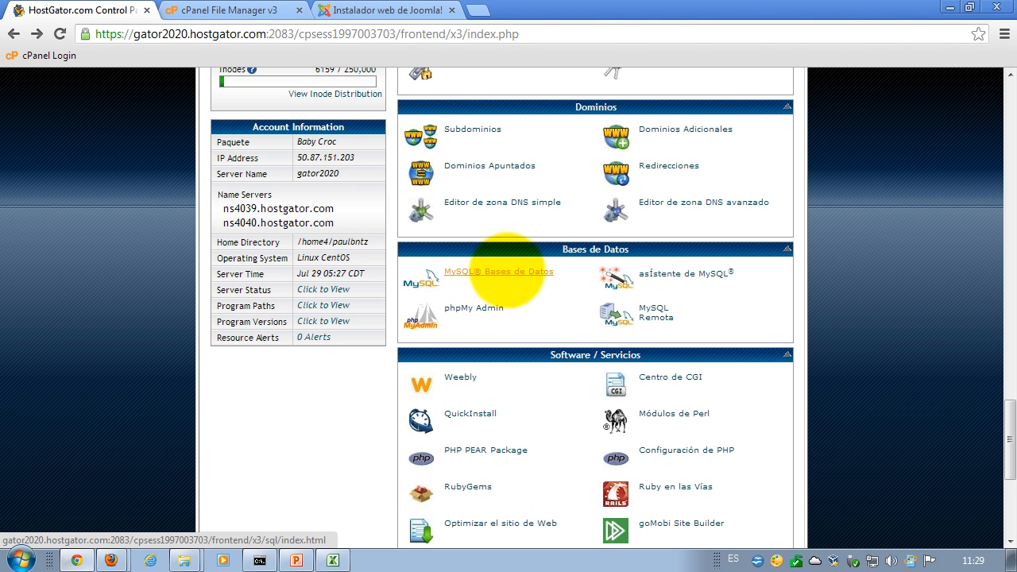
pyautogui.click(517, 271)
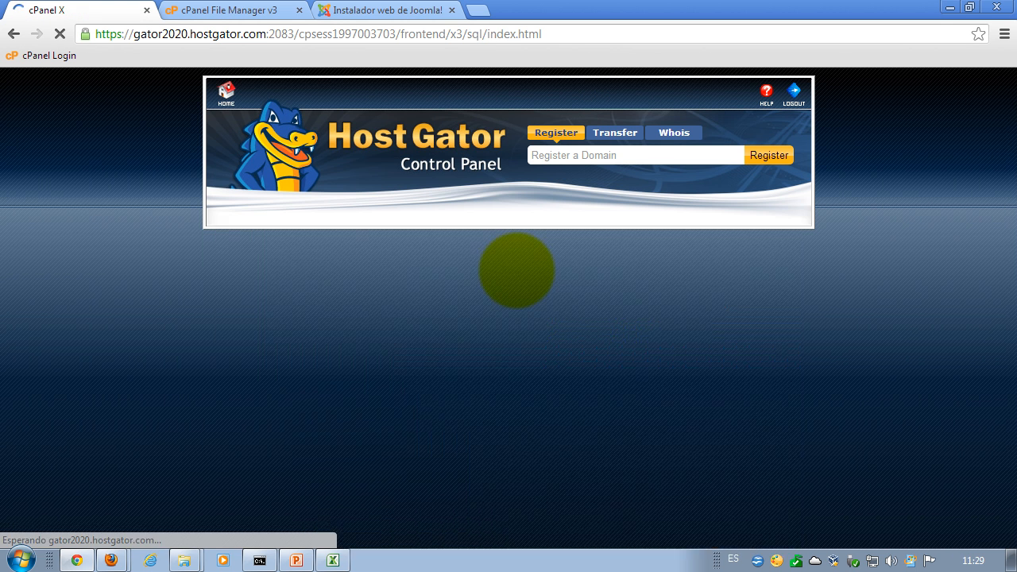
# - Enter bbdd1 as the Nueva Base de Datos name, create it, and go back to the MySQL page
pyautogui.scroll(-2, 846, 271)
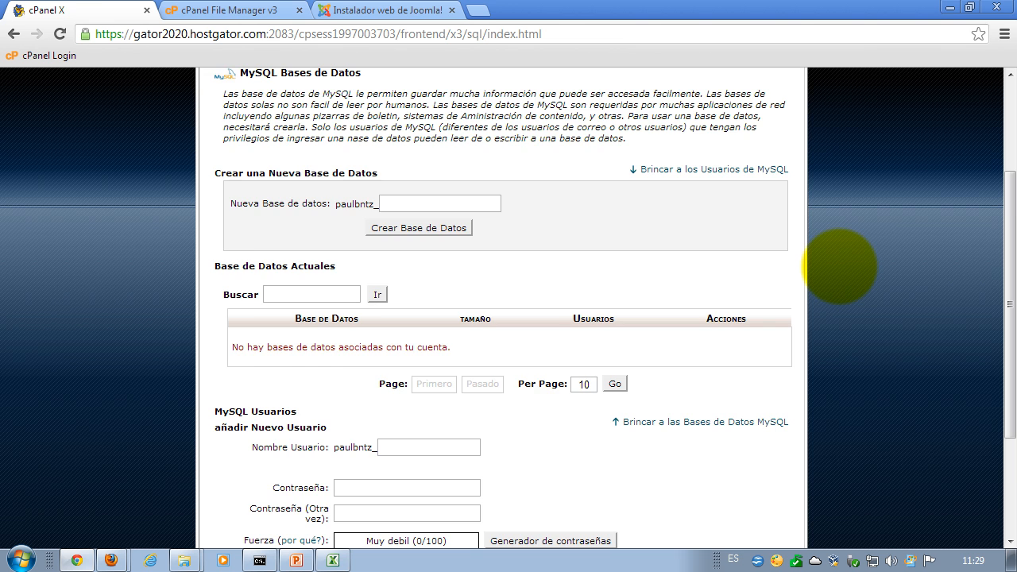
pyautogui.scroll(-1, 838, 267)
pyautogui.moveTo(337, 347); pyautogui.dragTo(205, 363)
pyautogui.click(885, 301)
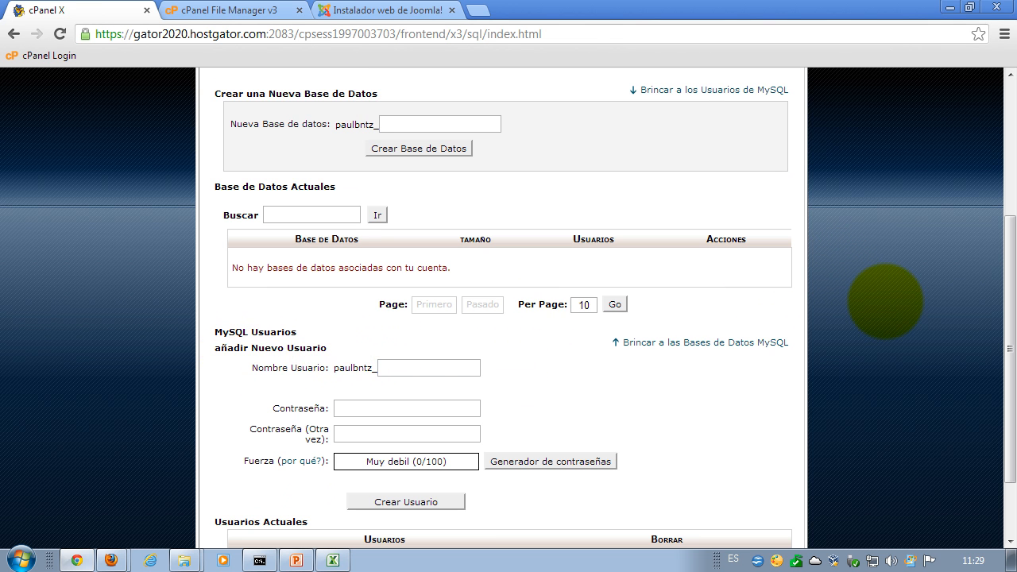
pyautogui.scroll(2, 885, 301)
pyautogui.click(413, 283)
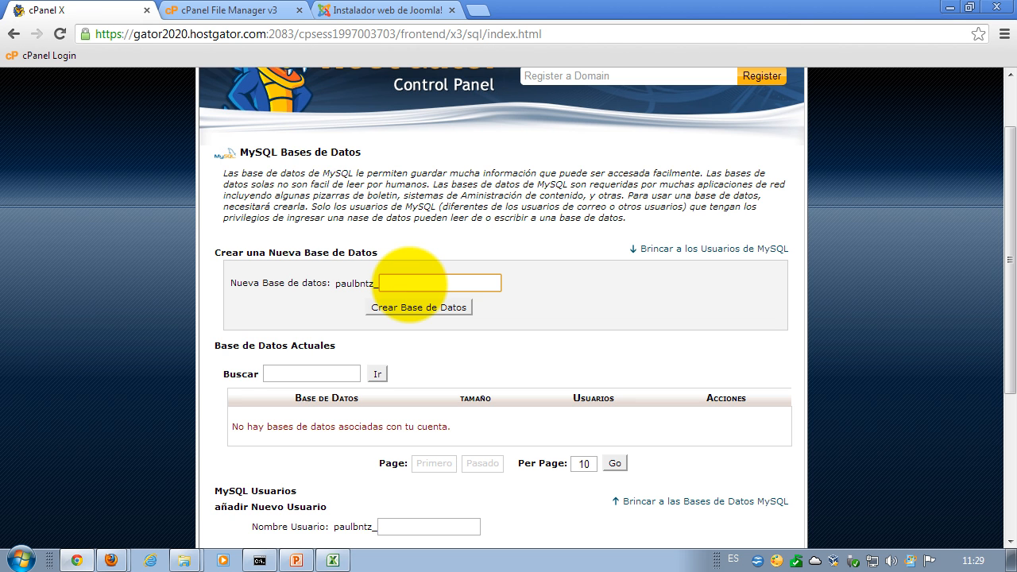
pyautogui.write('bbdd1')
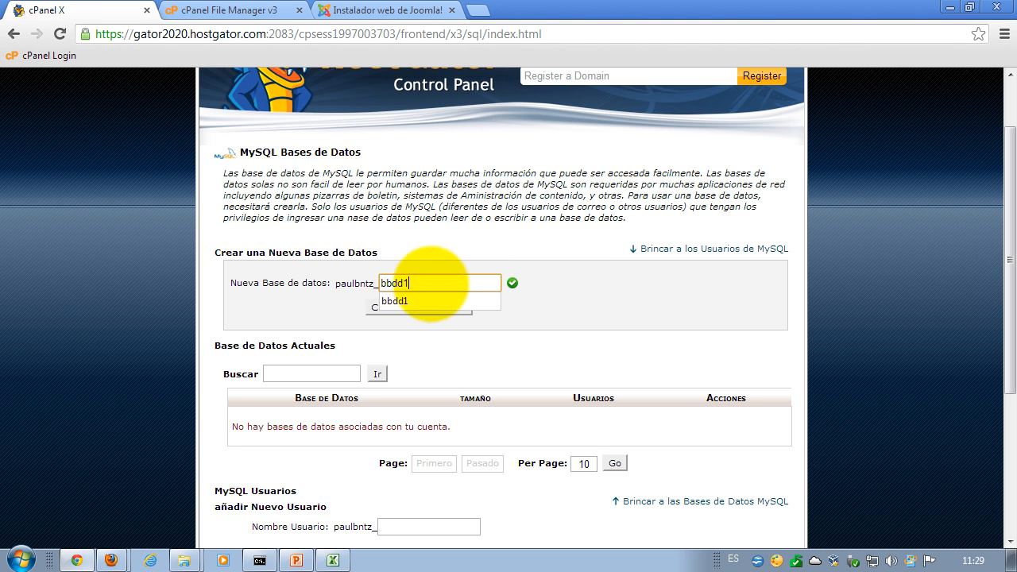
pyautogui.click(581, 293)
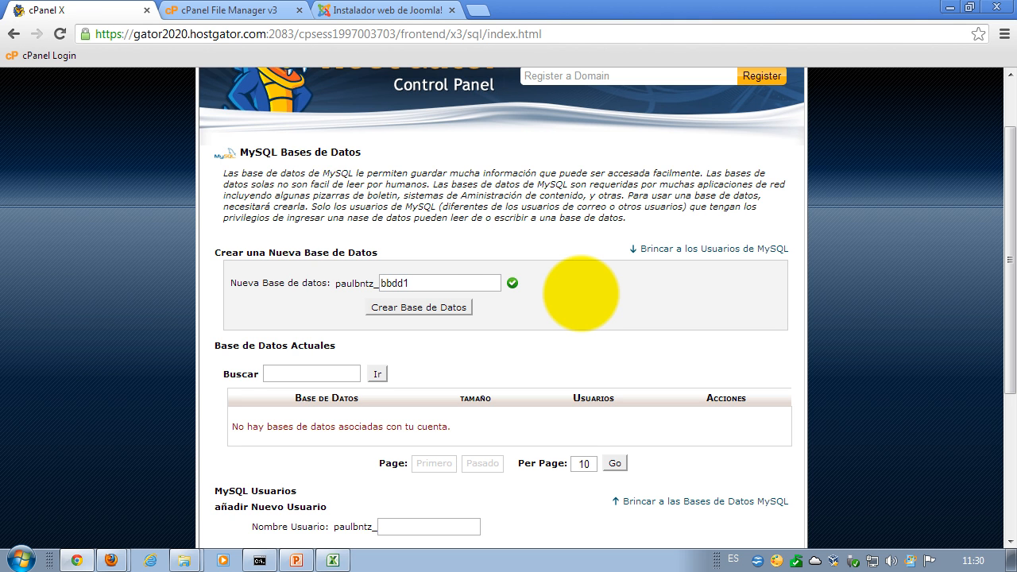
pyautogui.click(434, 308)
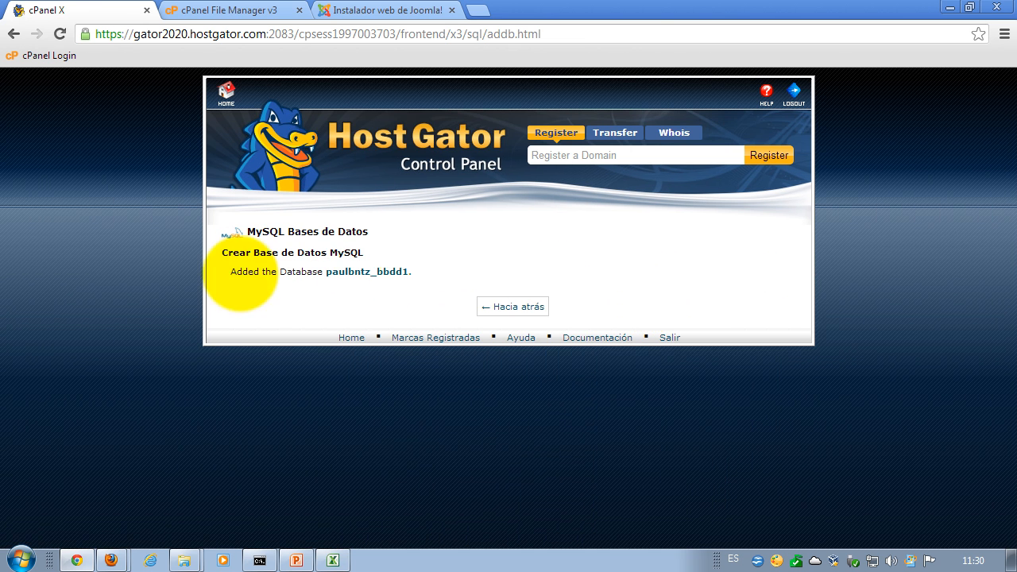
pyautogui.click(513, 306)
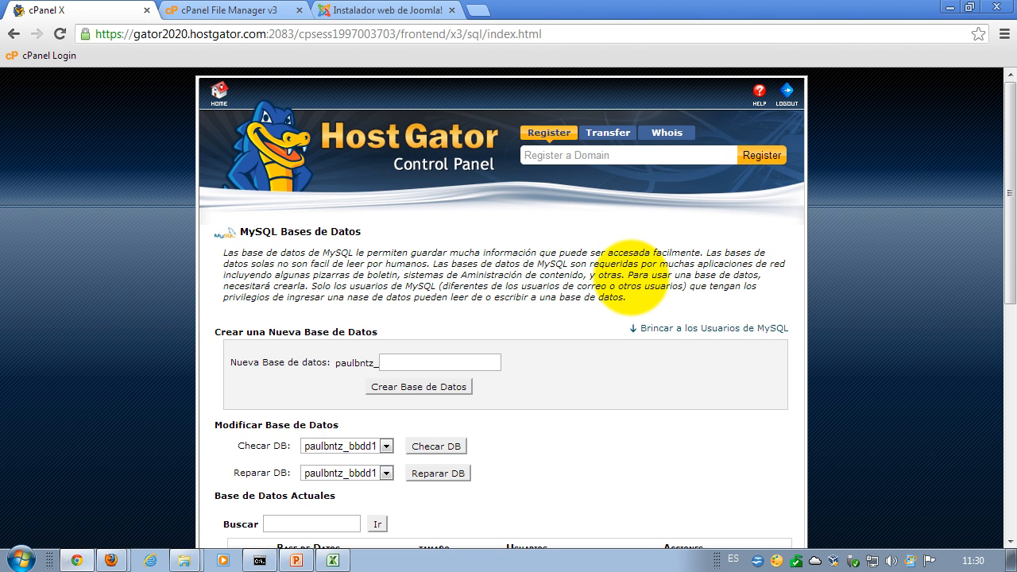
# - Type adm1 as the new user name under añadir Nuevo Usuario, then request a generated password
pyautogui.scroll(-2, 631, 277)
pyautogui.scroll(-1, 631, 278)
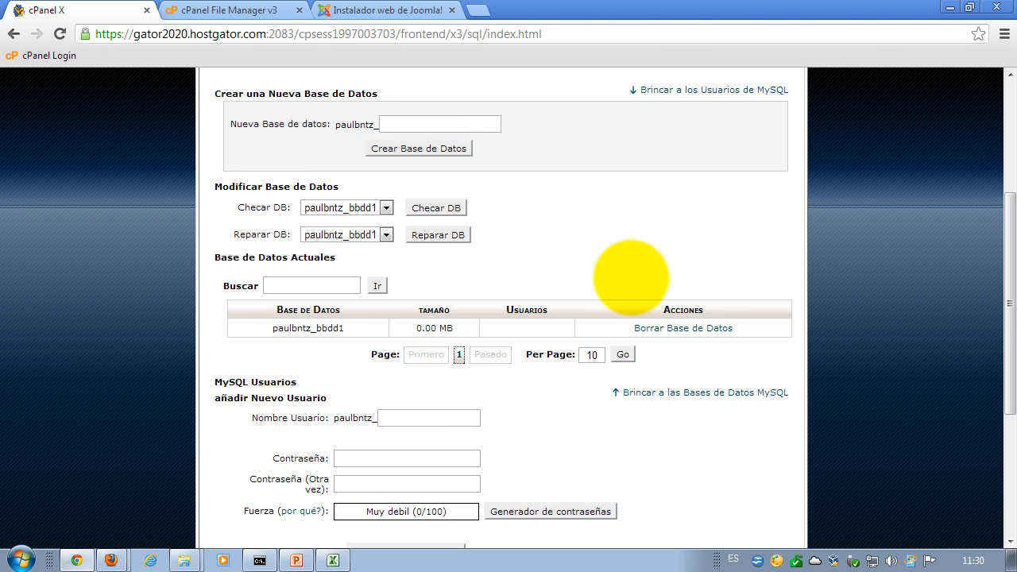
pyautogui.scroll(-1, 631, 277)
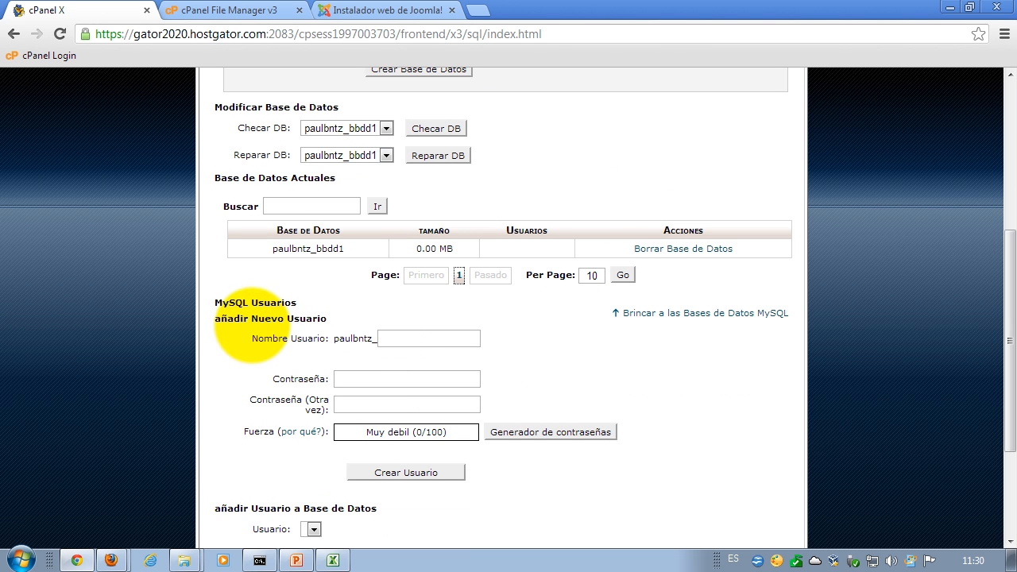
pyautogui.click(390, 340)
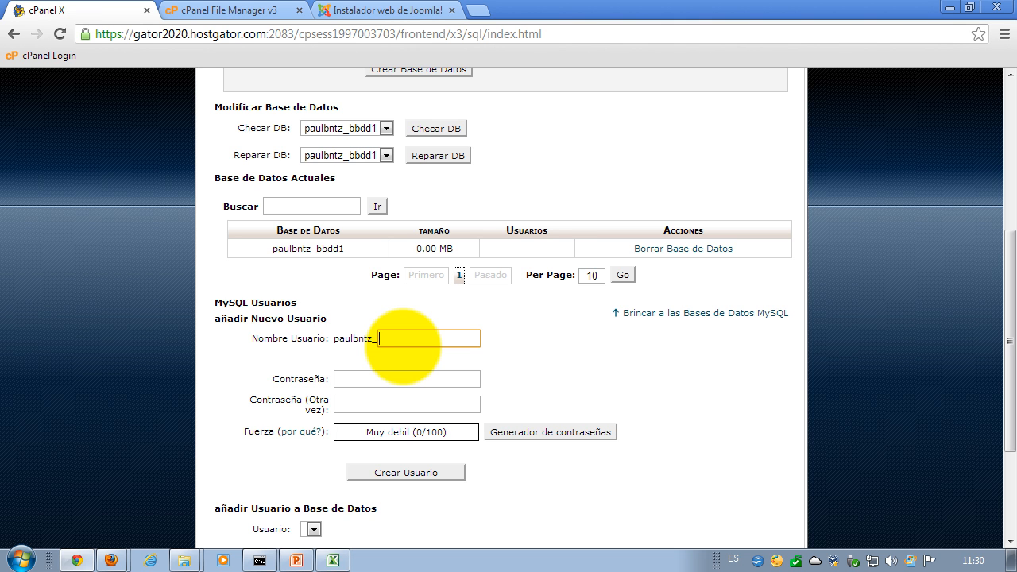
pyautogui.write('adm1')
pyautogui.click(386, 376)
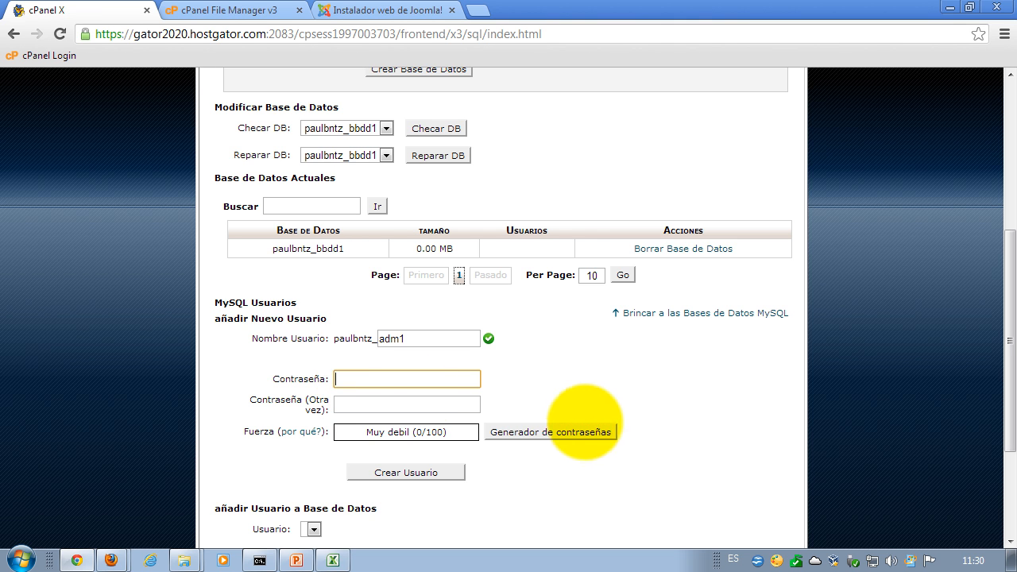
pyautogui.click(571, 434)
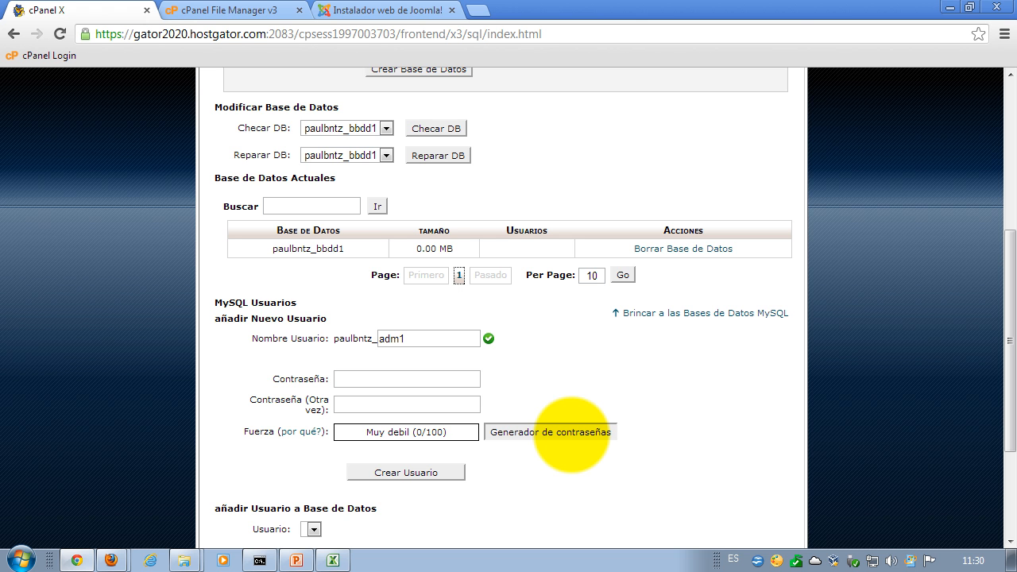
pyautogui.click(572, 434)
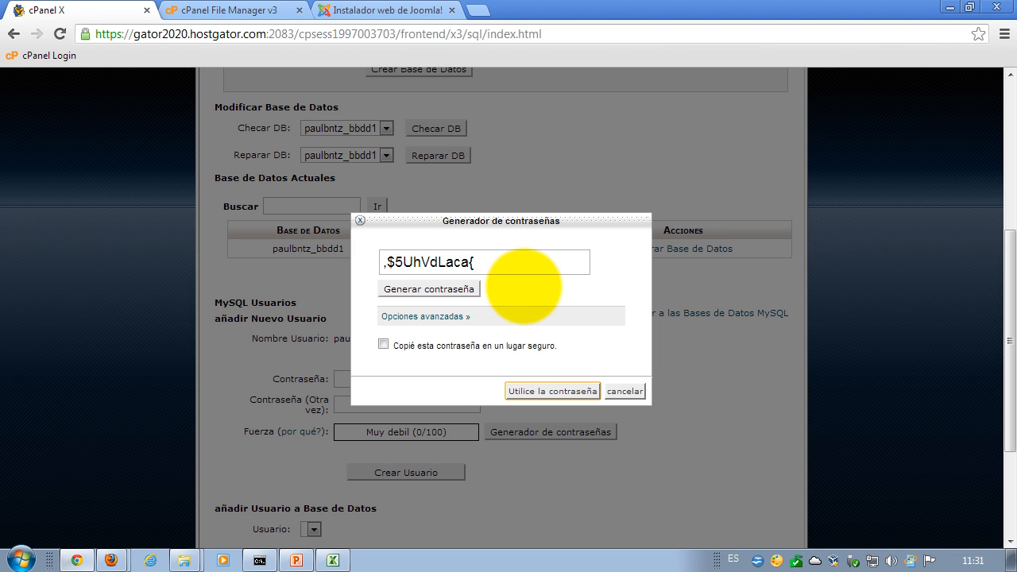
pyautogui.moveTo(496, 264); pyautogui.dragTo(378, 253)
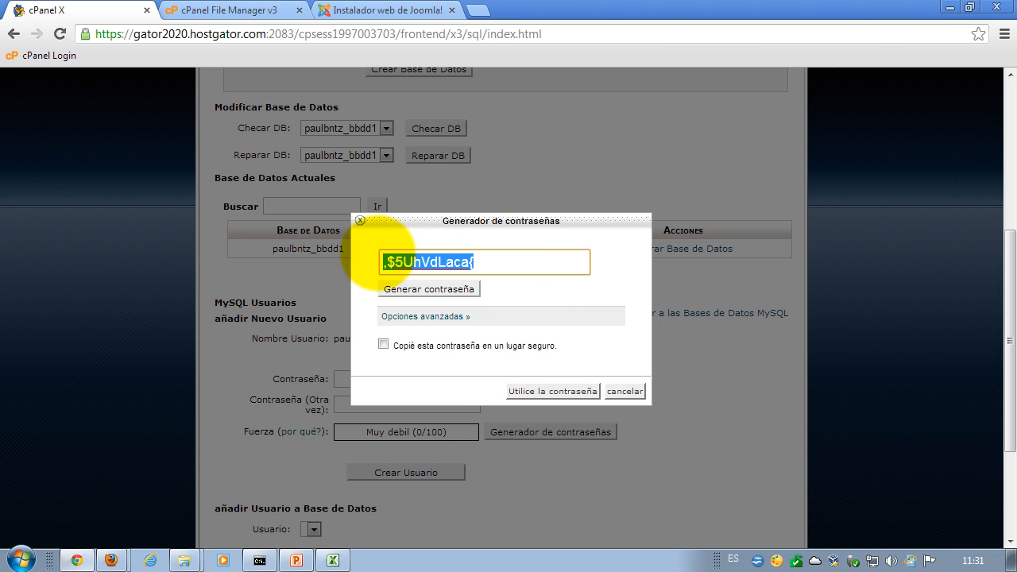
pyautogui.click(516, 264)
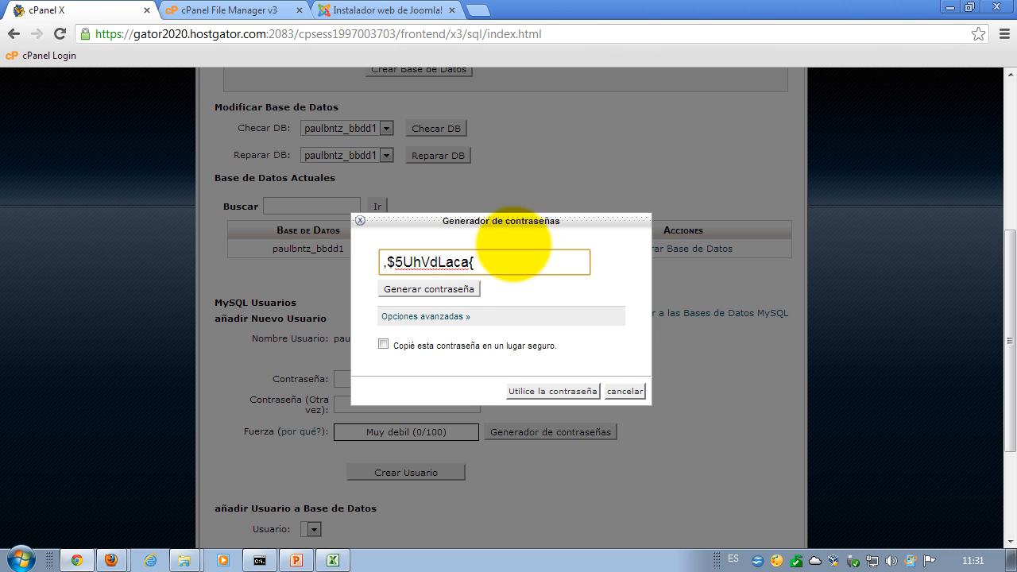
pyautogui.moveTo(493, 262); pyautogui.dragTo(386, 256)
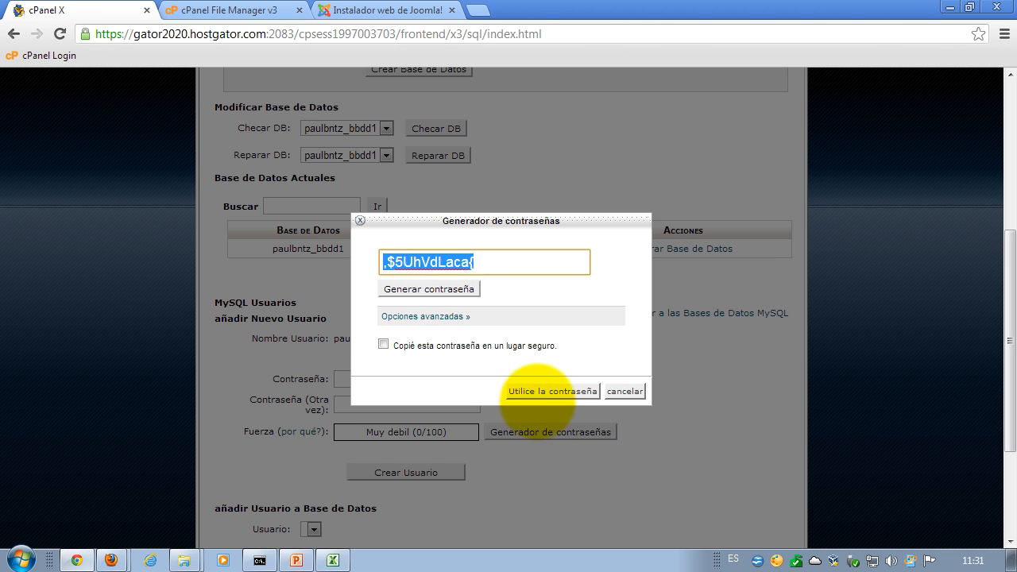
pyautogui.click(540, 391)
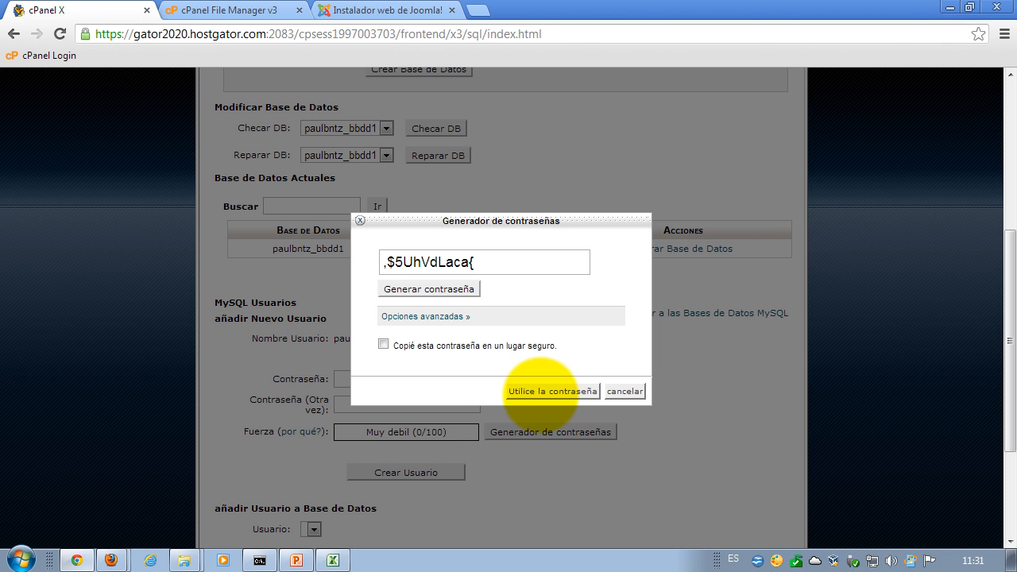
pyautogui.click(548, 391)
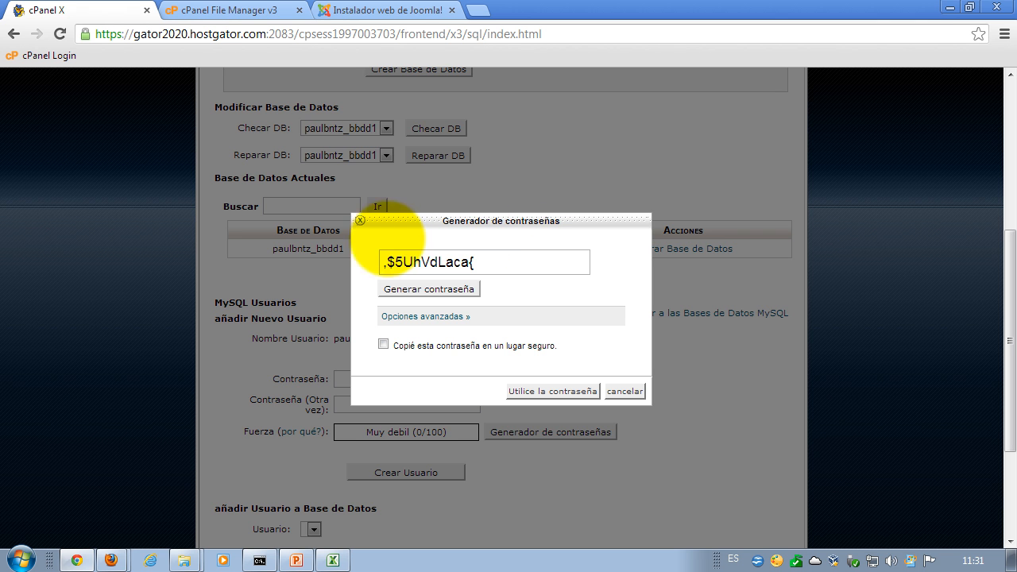
pyautogui.click(360, 221)
pyautogui.click(354, 381)
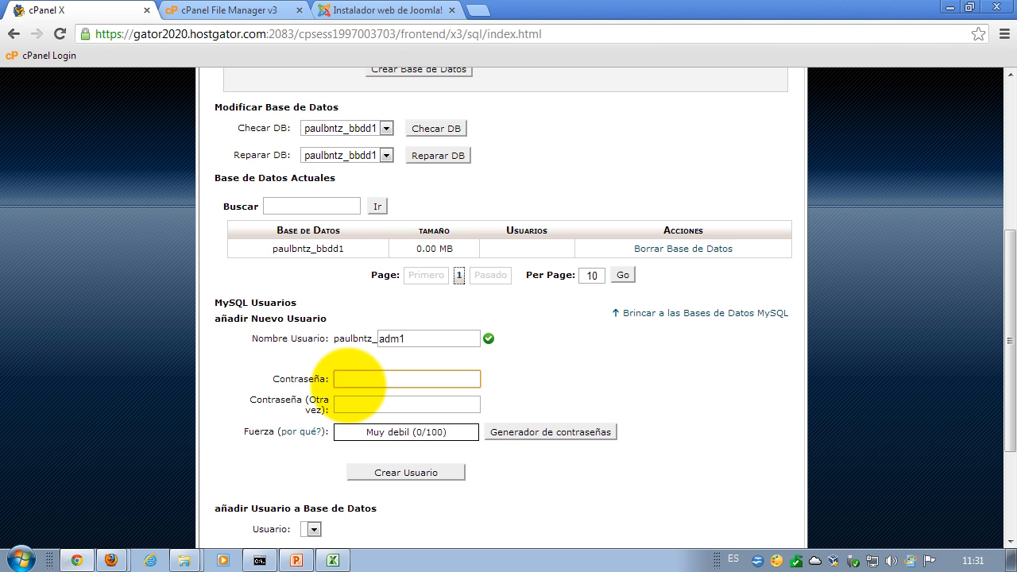
pyautogui.hotkey('ctrl', 'v')
pyautogui.click(365, 405)
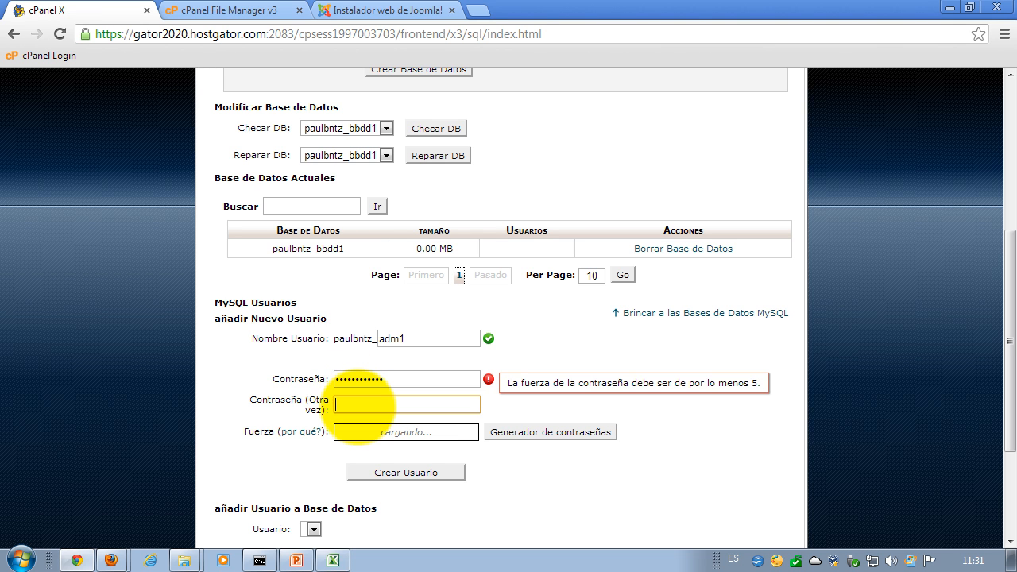
pyautogui.hotkey('ctrl', 'v')
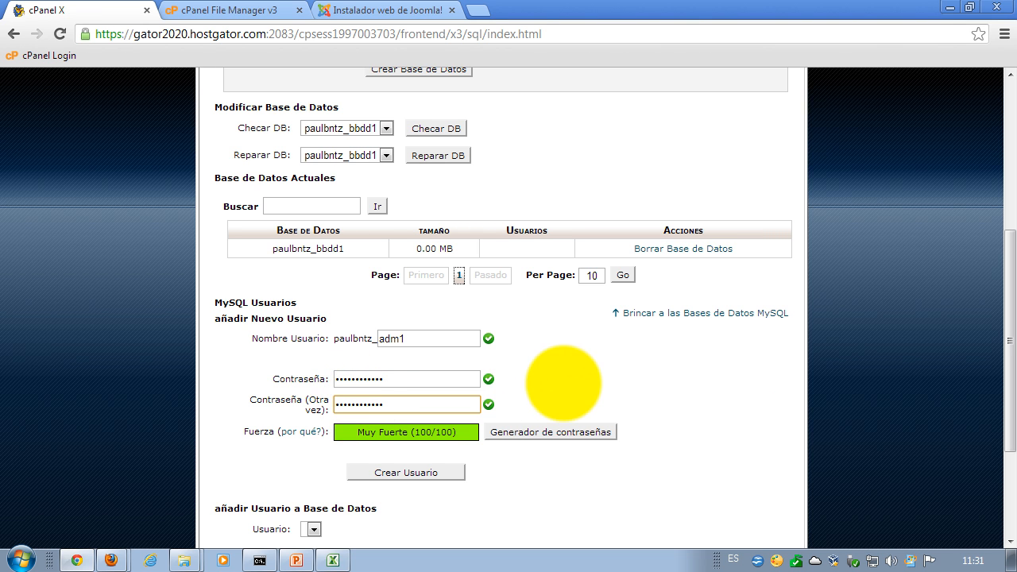
pyautogui.click(396, 379)
pyautogui.click(397, 404)
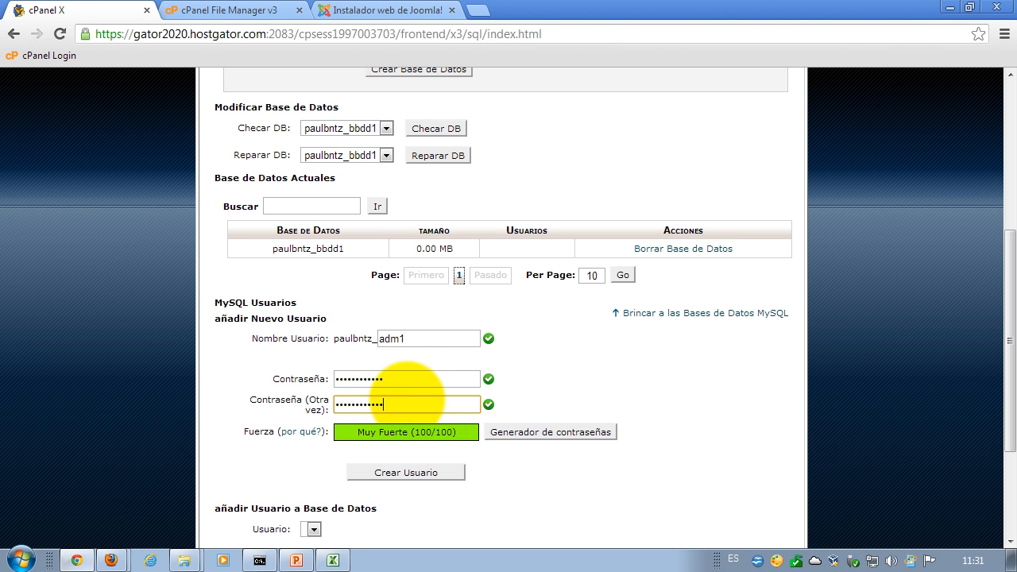
pyautogui.click(574, 364)
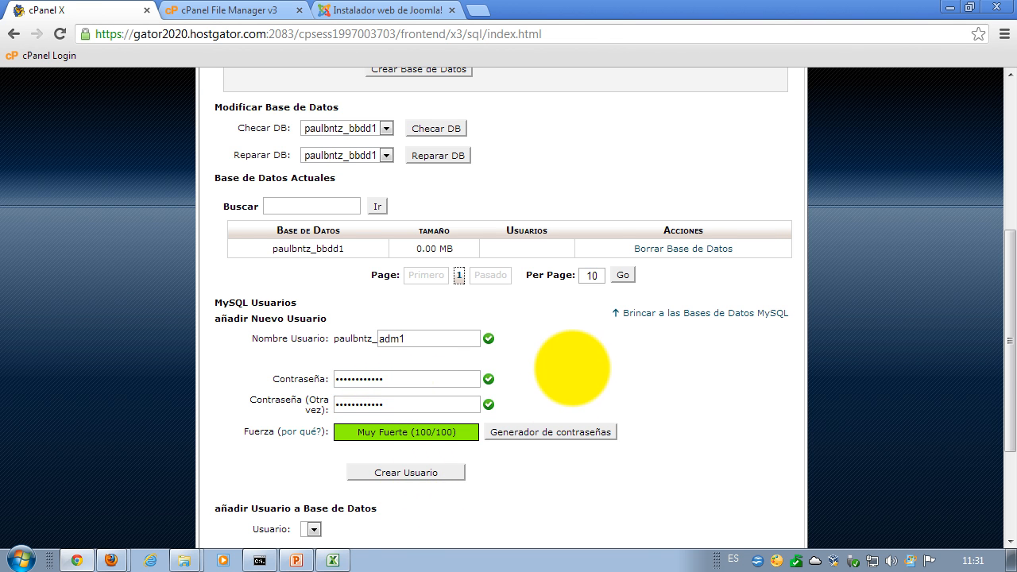
pyautogui.scroll(-1, 575, 372)
pyautogui.click(413, 394)
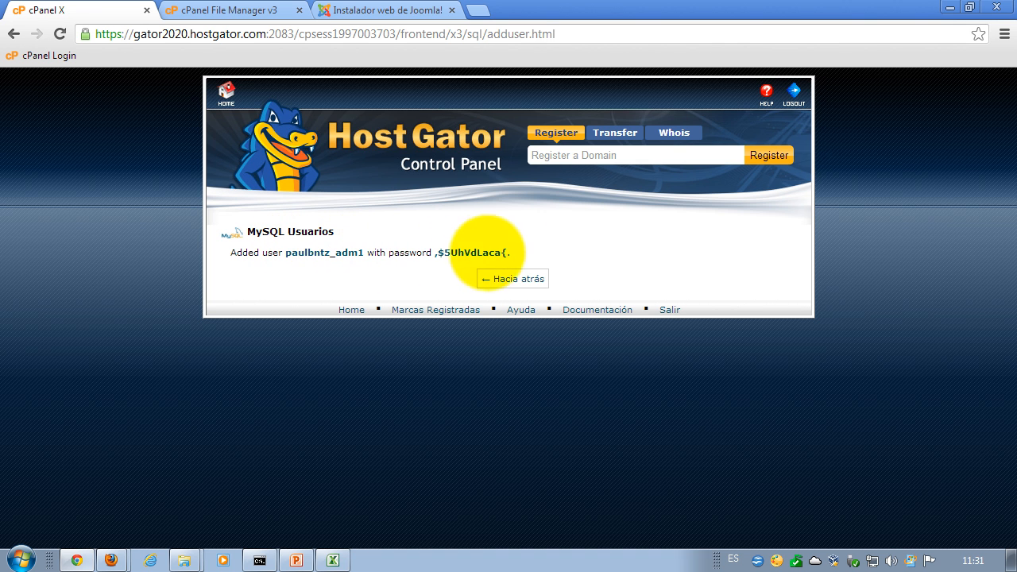
pyautogui.click(515, 278)
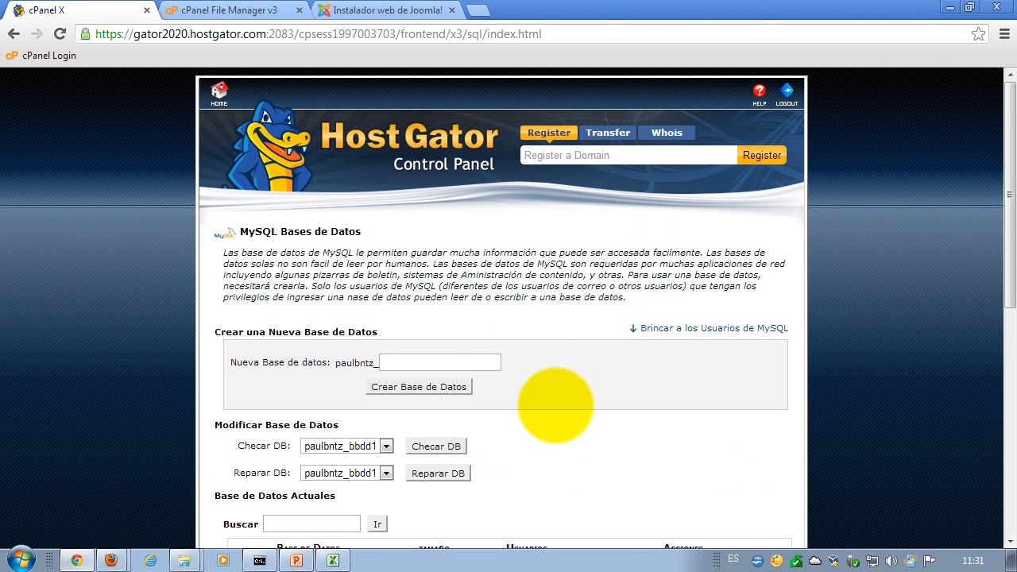
# - Bring the Plantilla_ficha_técnica_página_blog.xlsx Excel sheet to the front and select cell AL5
pyautogui.scroll(-1, 556, 405)
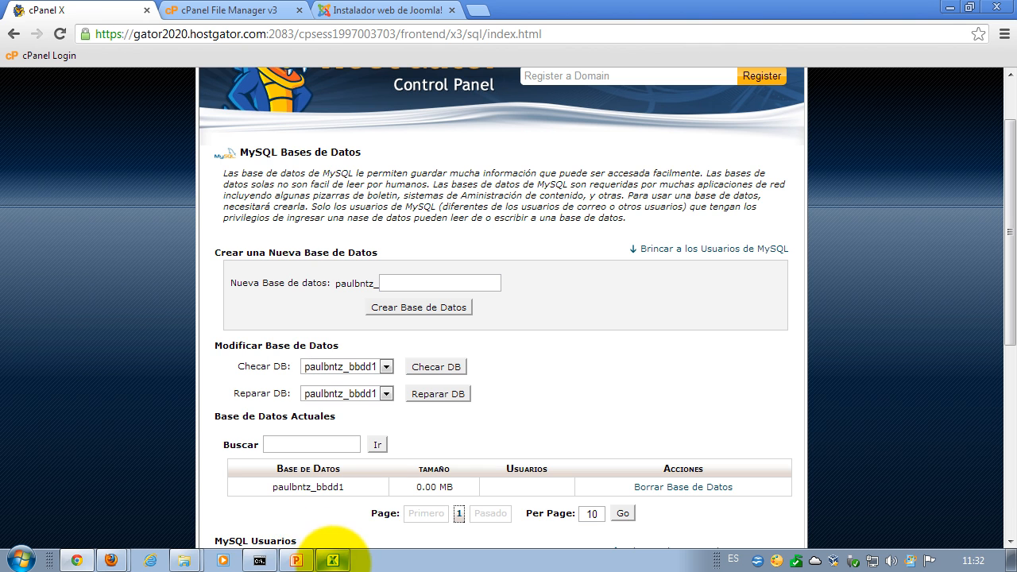
pyautogui.moveTo(334, 561)
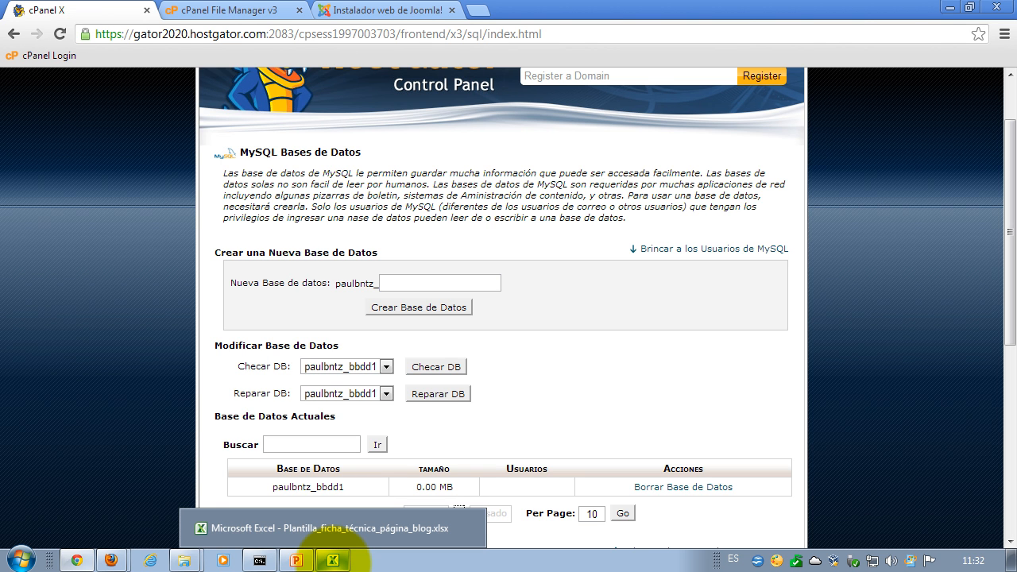
pyautogui.click(334, 562)
pyautogui.moveTo(819, 282); pyautogui.dragTo(822, 268)
pyautogui.click(806, 215)
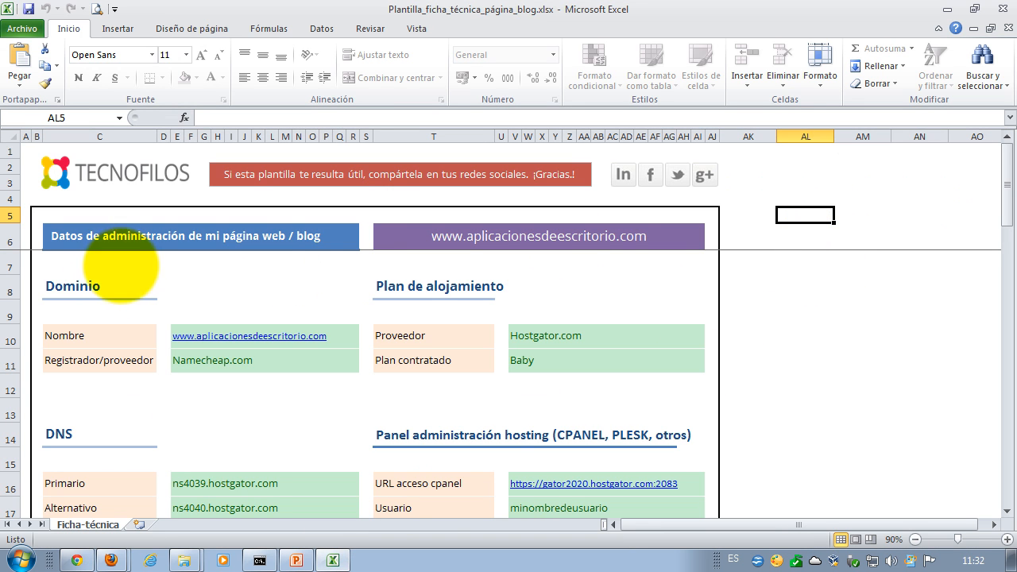
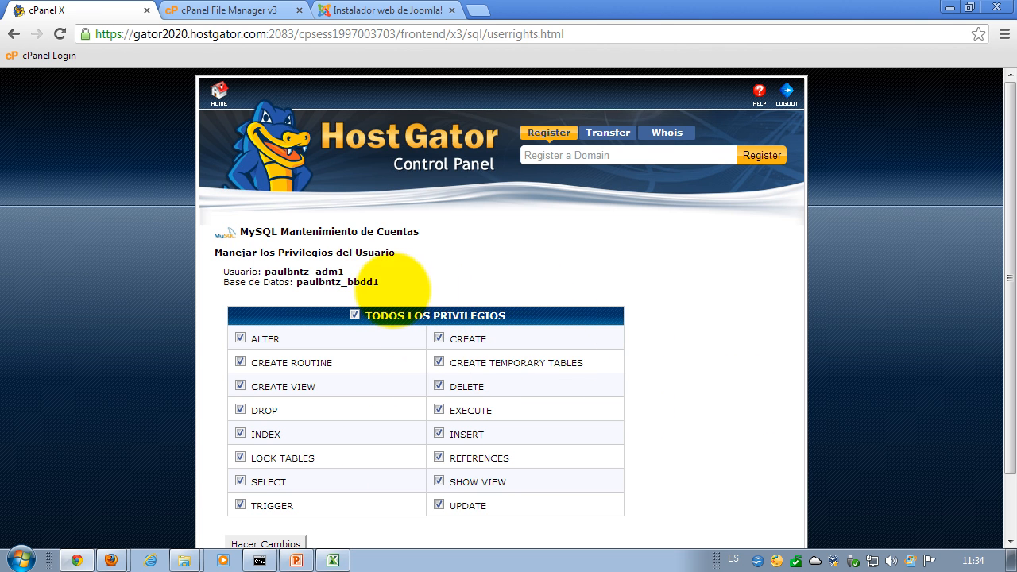
# - Grant the new MySQL user TODOS LOS PRIVILEGIOS on the database and apply the changes
pyautogui.moveTo(1010, 445); pyautogui.dragTo(1004, 503)
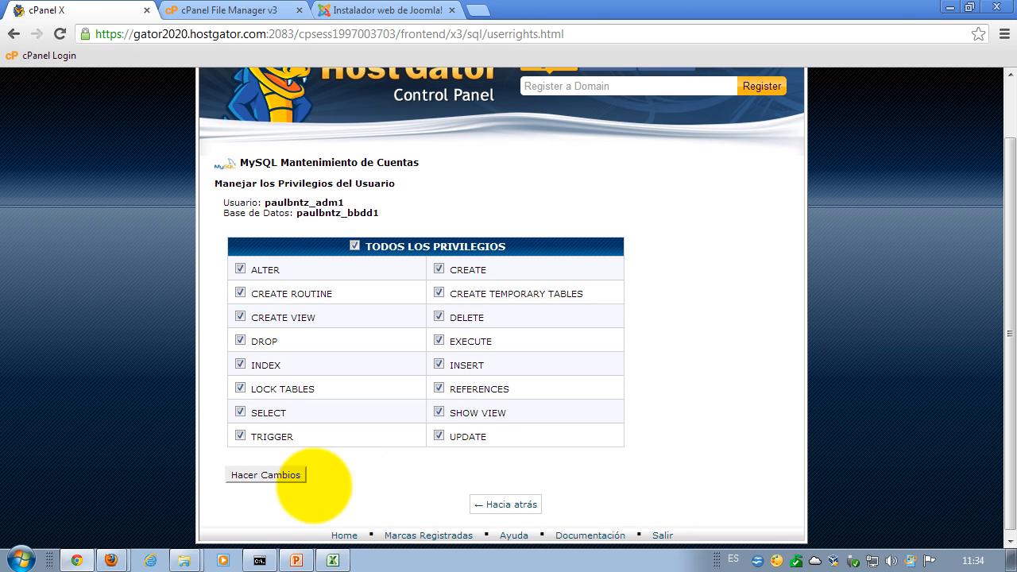
pyautogui.click(268, 475)
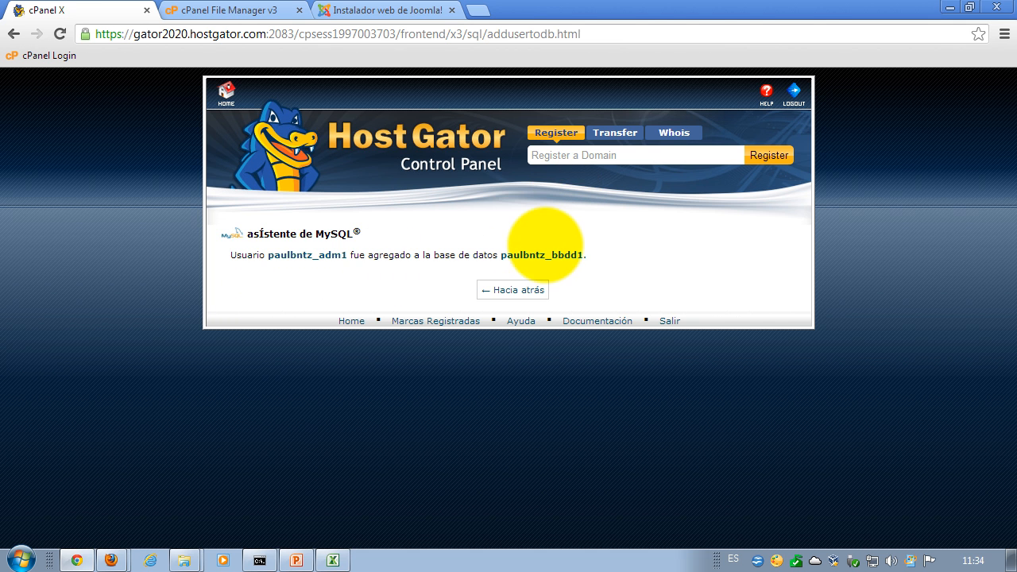
# - Back on MySQL Bases de Datos, check the new database shows 0.00 MB with its user assigned
pyautogui.click(535, 291)
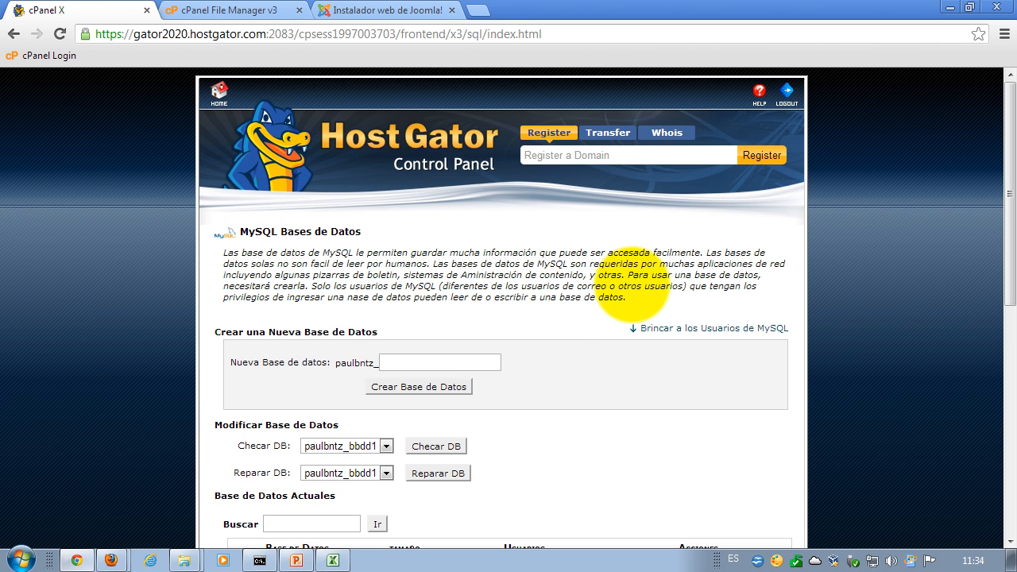
pyautogui.scroll(-1, 558, 290)
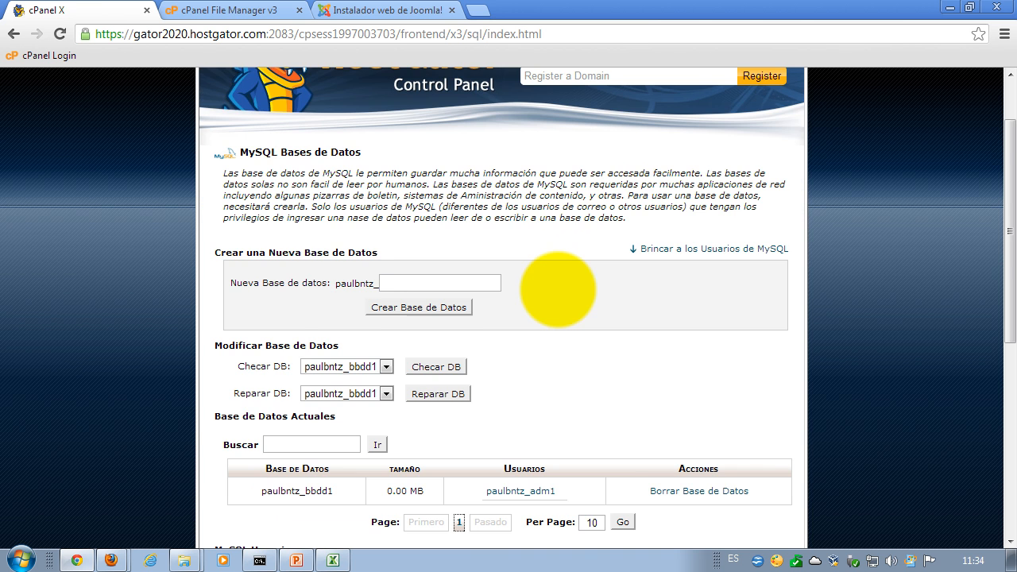
pyautogui.scroll(-1, 558, 290)
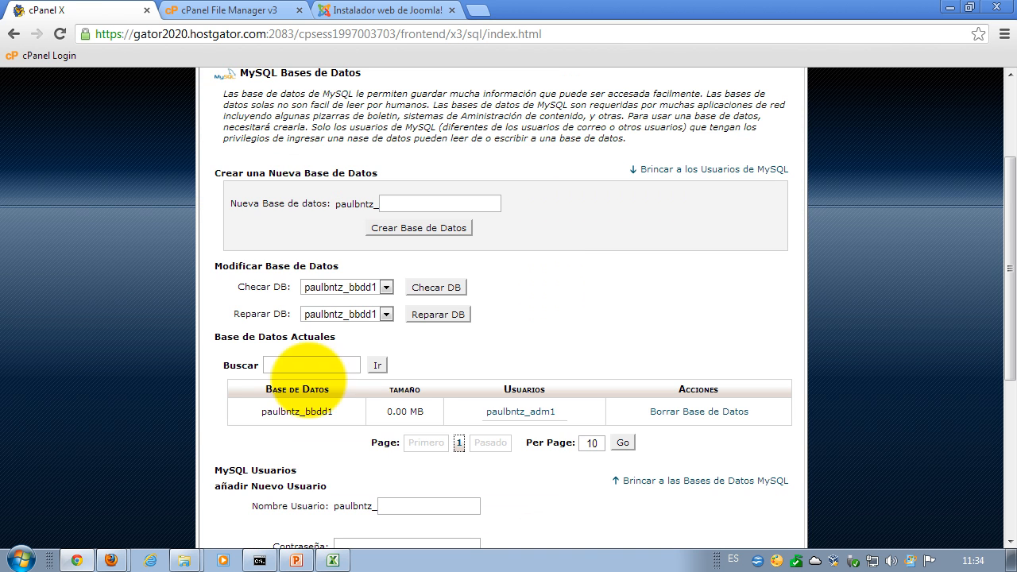
pyautogui.moveTo(427, 412); pyautogui.dragTo(387, 415)
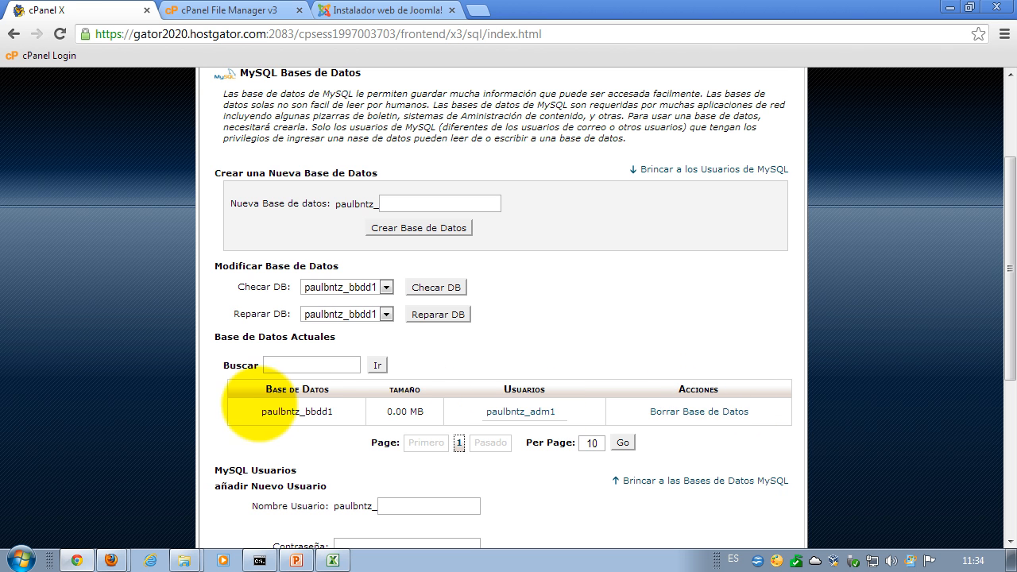
pyautogui.scroll(-2, 882, 378)
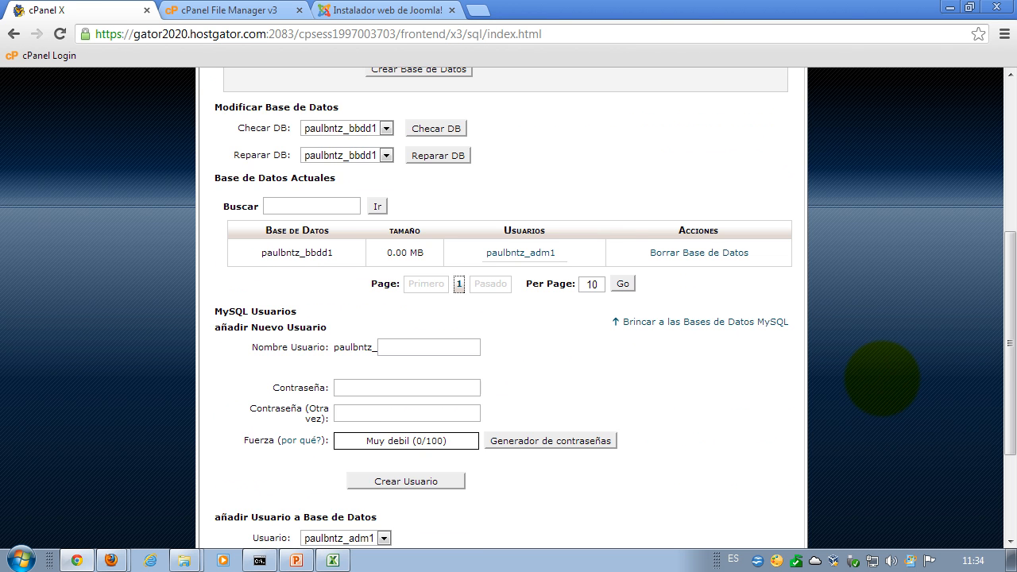
pyautogui.scroll(-1, 882, 378)
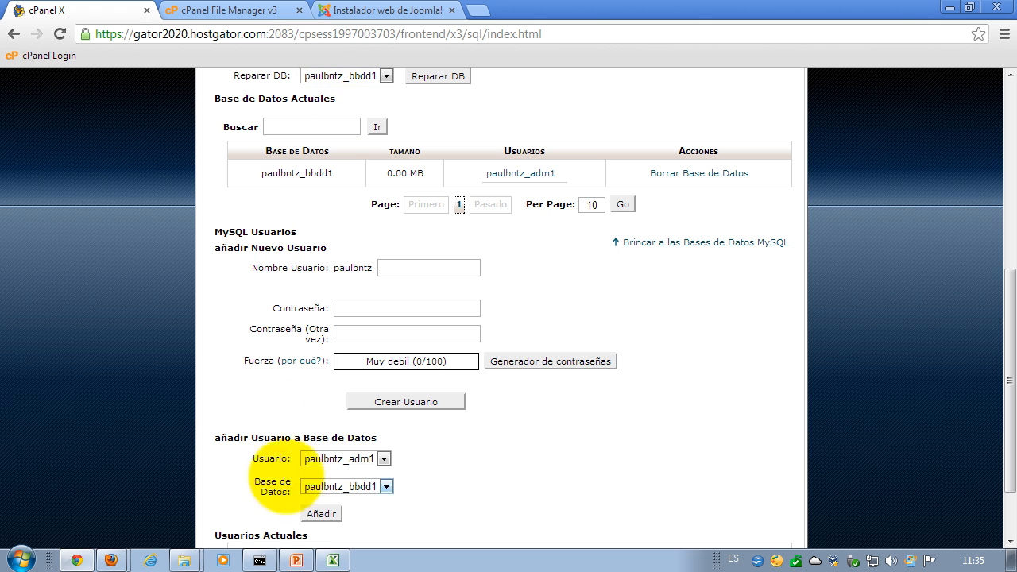
# - In PowerPoint, highlight step 4 on the PASOS slide, then minimize the presentation
pyautogui.click(296, 558)
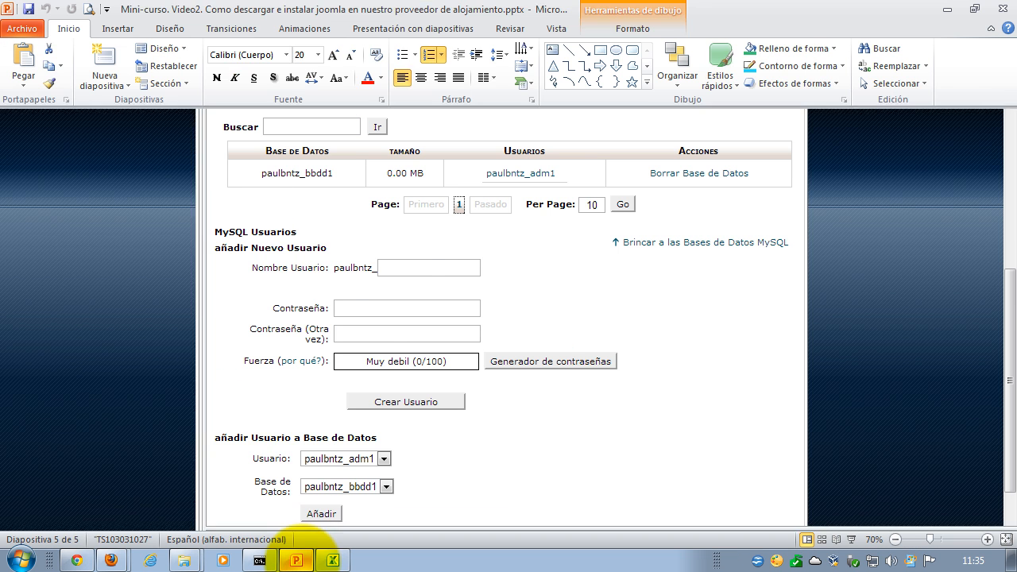
pyautogui.click(76, 166)
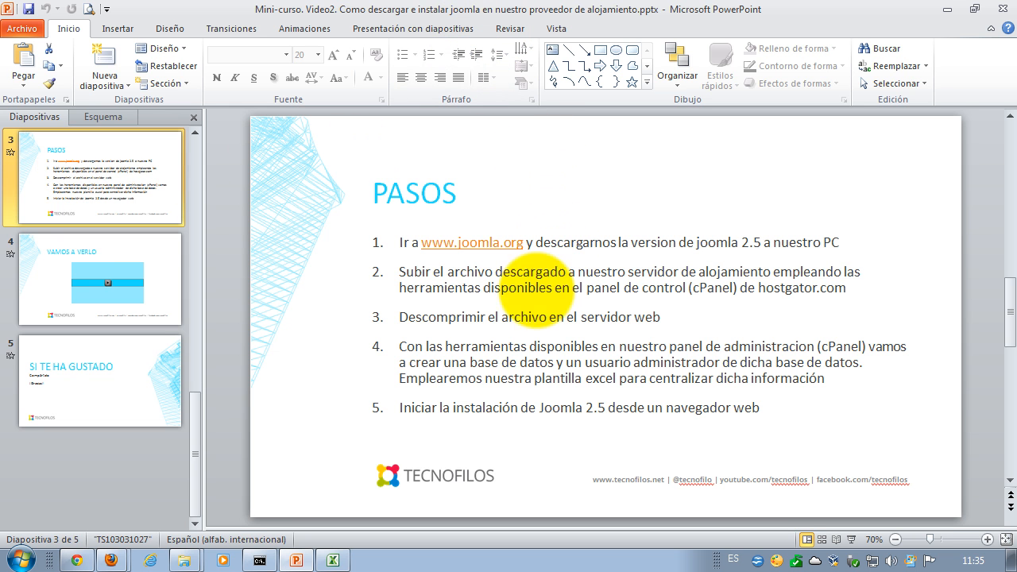
pyautogui.moveTo(390, 345)
pyautogui.mouseDown()
pyautogui.moveTo(687, 368)
pyautogui.moveTo(844, 367)
pyautogui.moveTo(759, 403)
pyautogui.mouseUp()
pyautogui.click(754, 415)
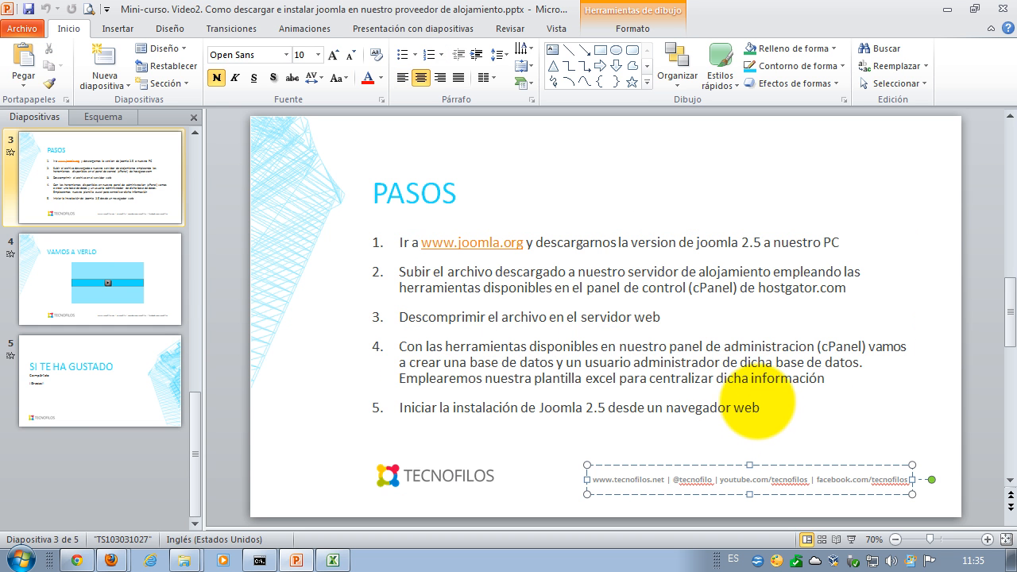
pyautogui.click(948, 9)
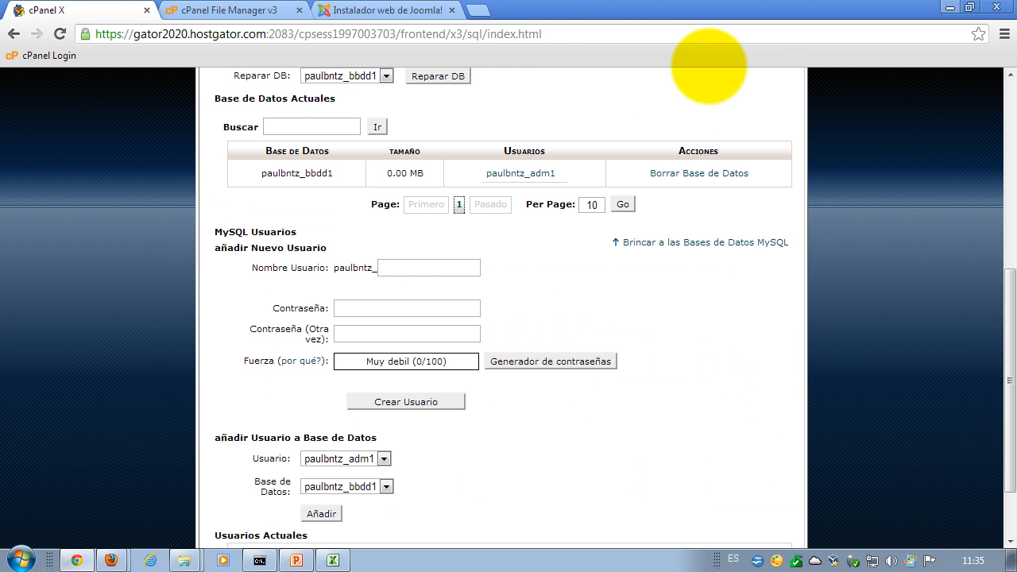
# - On the Joomla installer tab, keep Español as the language and continue to Comprobaciones previas
pyautogui.click(367, 15)
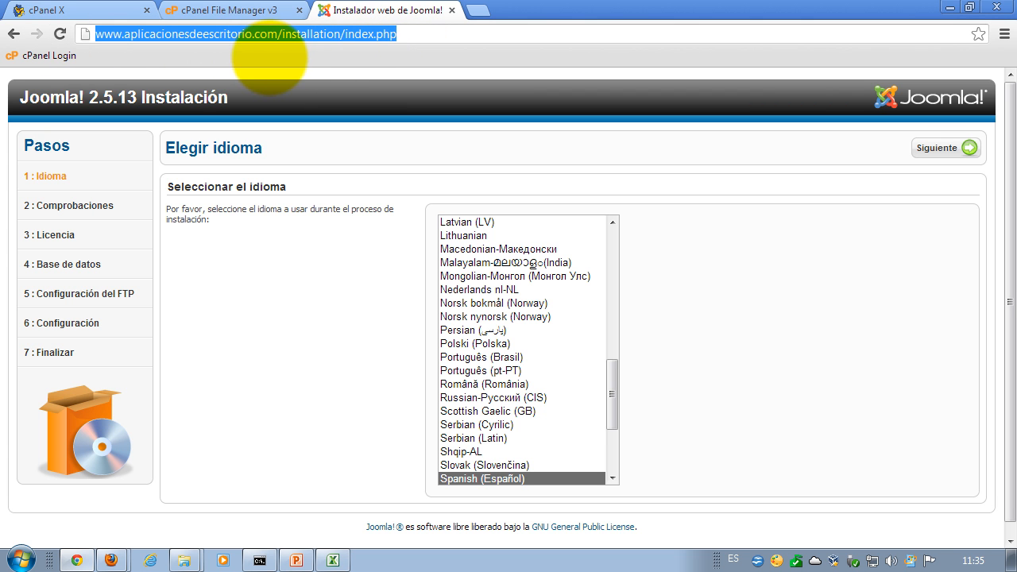
pyautogui.click(421, 34)
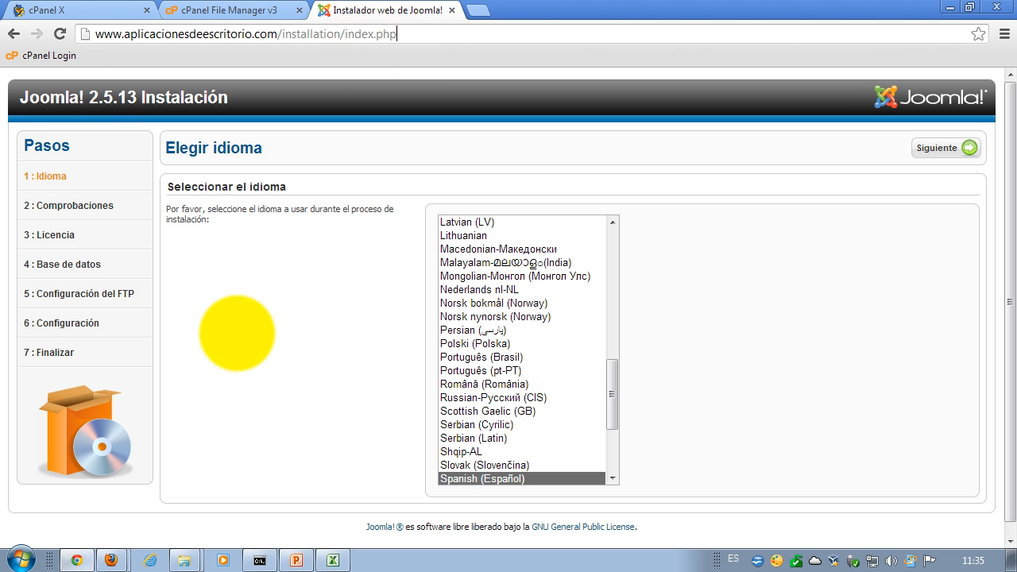
pyautogui.moveTo(85, 95); pyautogui.dragTo(25, 93)
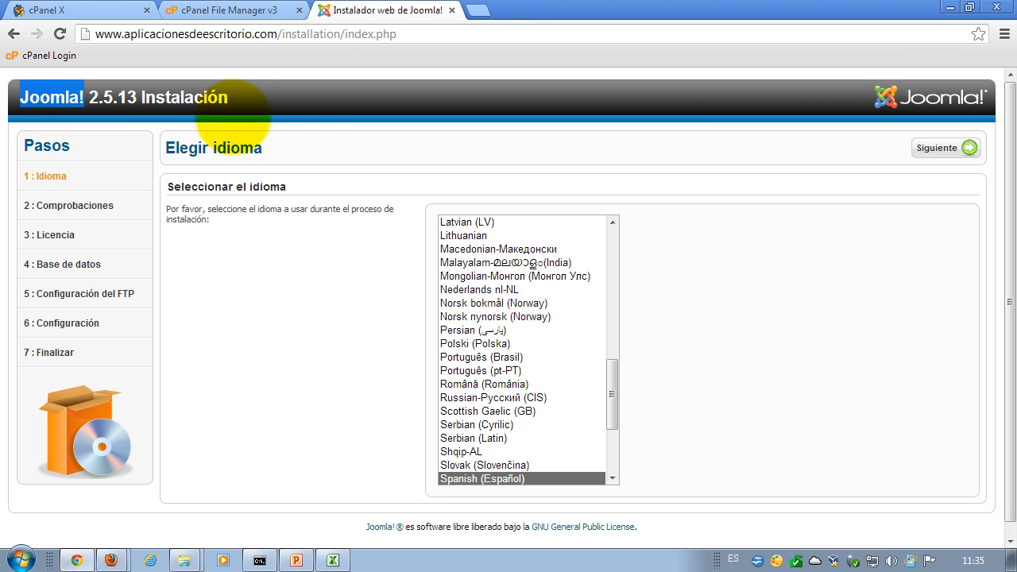
pyautogui.click(235, 100)
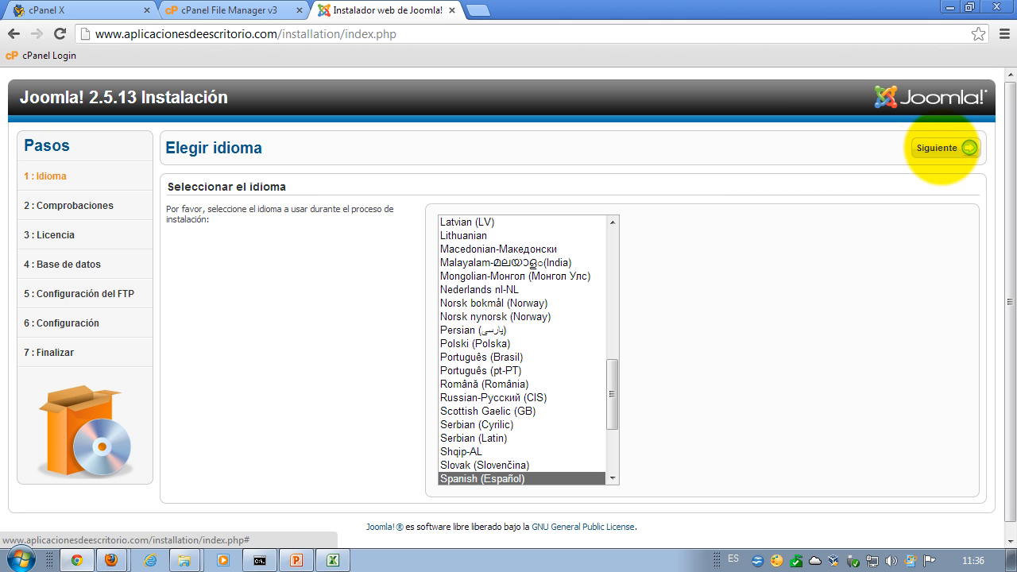
pyautogui.click(942, 148)
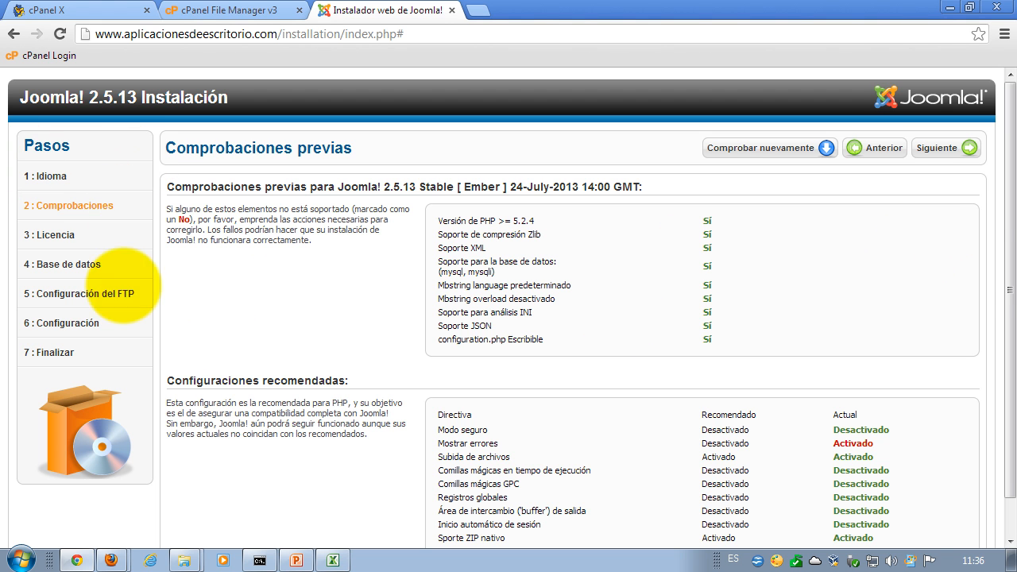
# - Compare the actual and recommended Mostrar errores values, then continue to the Licencia step
pyautogui.scroll(-1, 933, 259)
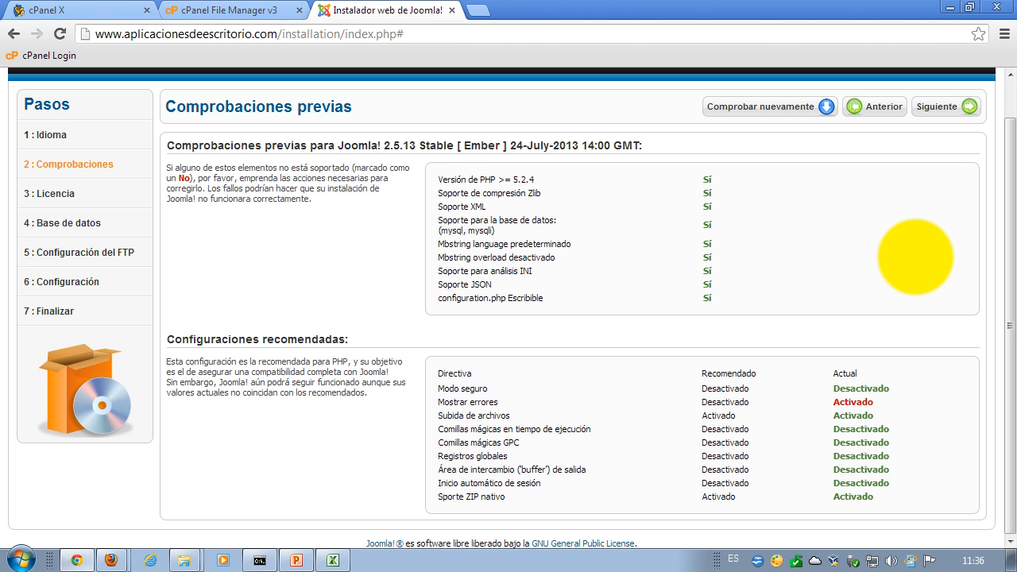
pyautogui.moveTo(902, 402); pyautogui.dragTo(833, 402)
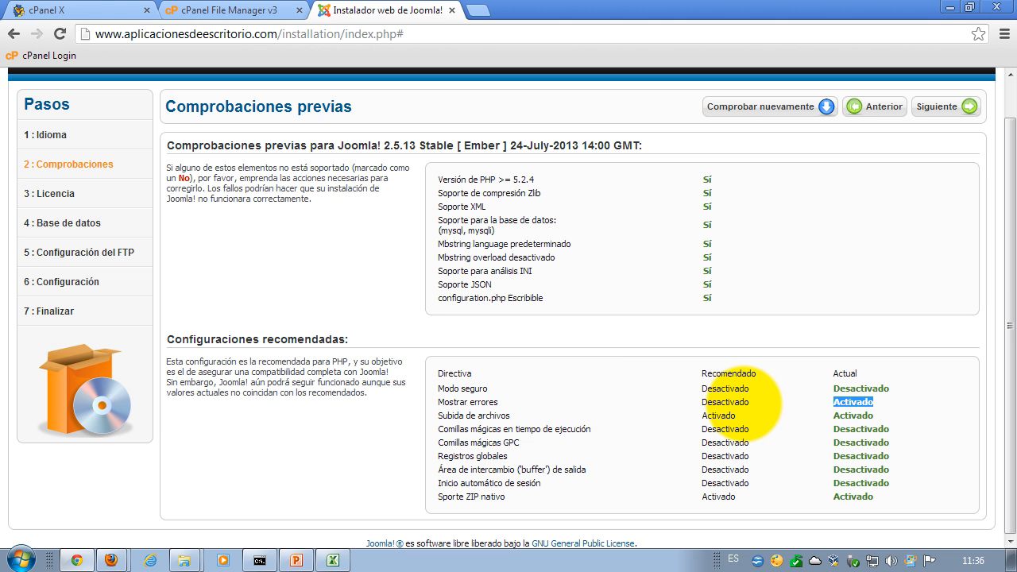
pyautogui.moveTo(751, 401); pyautogui.dragTo(725, 402)
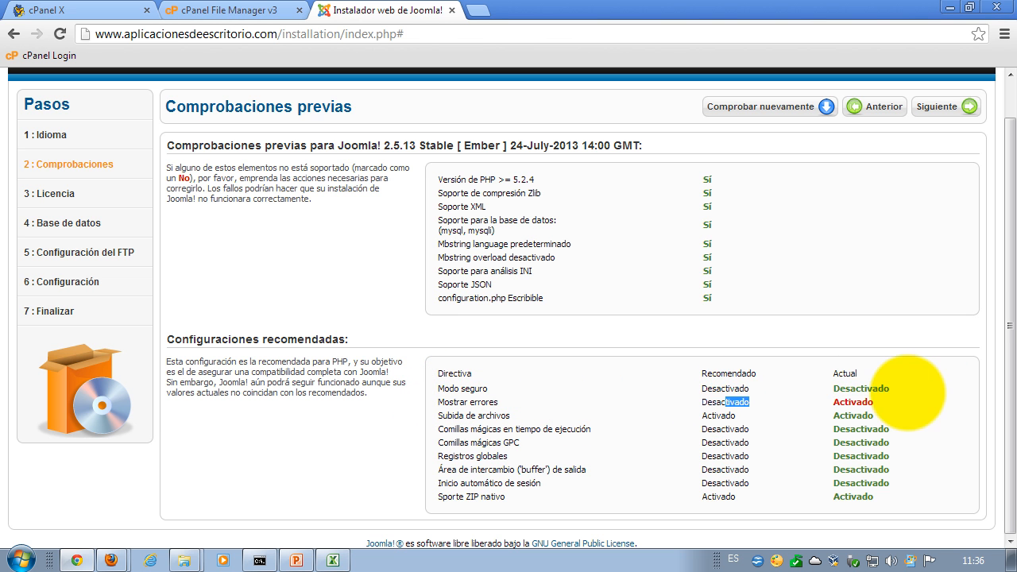
pyautogui.moveTo(843, 372); pyautogui.dragTo(841, 407)
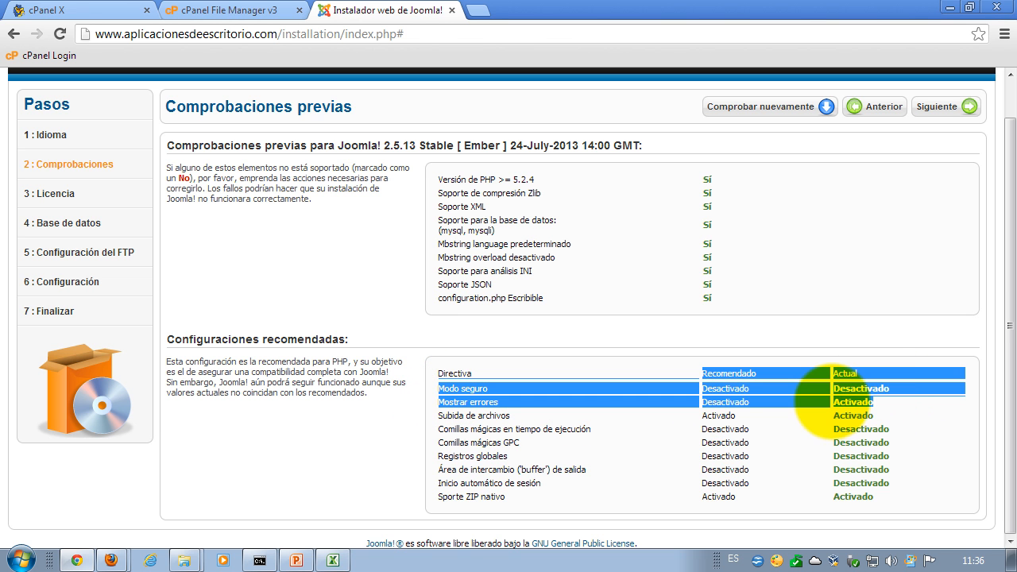
pyautogui.click(902, 415)
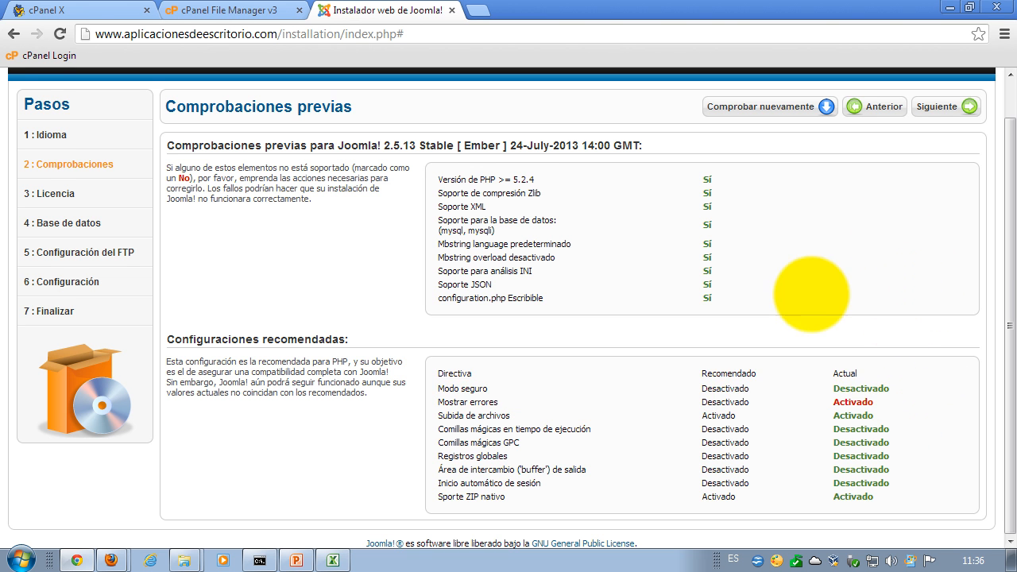
pyautogui.scroll(1, 899, 239)
pyautogui.click(944, 148)
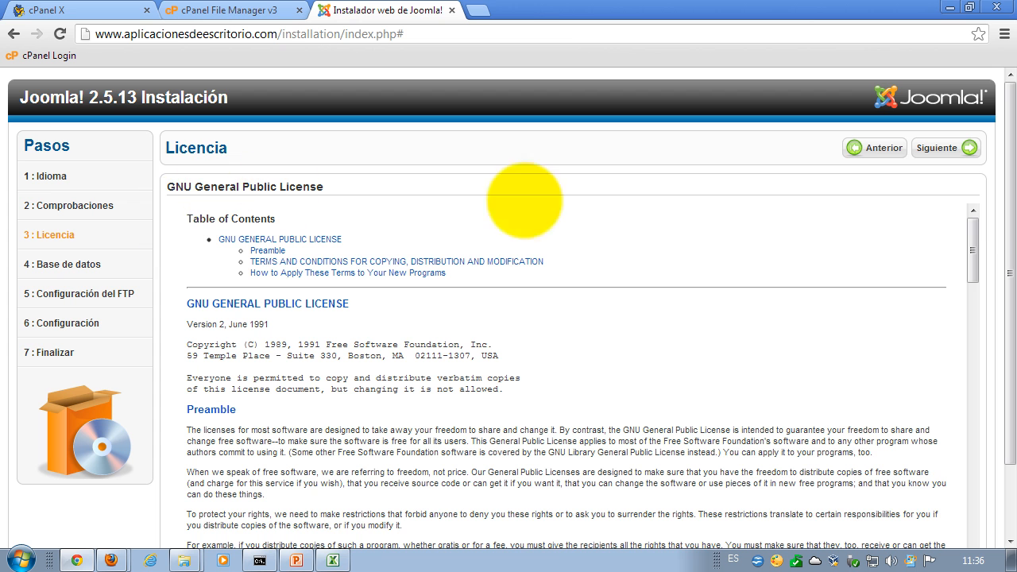
# - Scroll through the GNU General Public License text and continue to database configuration
pyautogui.scroll(-1, 985, 194)
pyautogui.scroll(1, 977, 159)
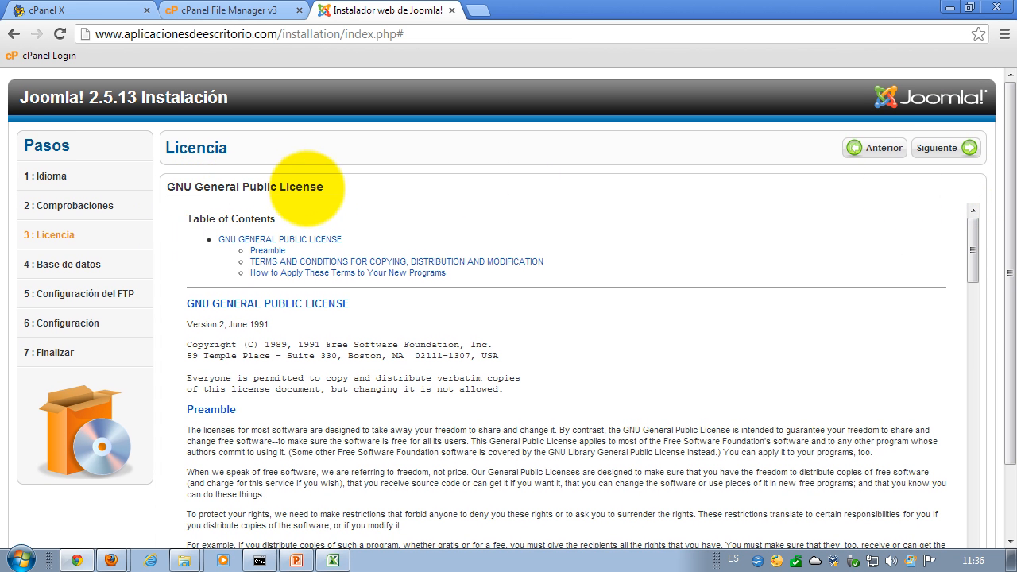
pyautogui.moveTo(974, 230); pyautogui.dragTo(971, 310)
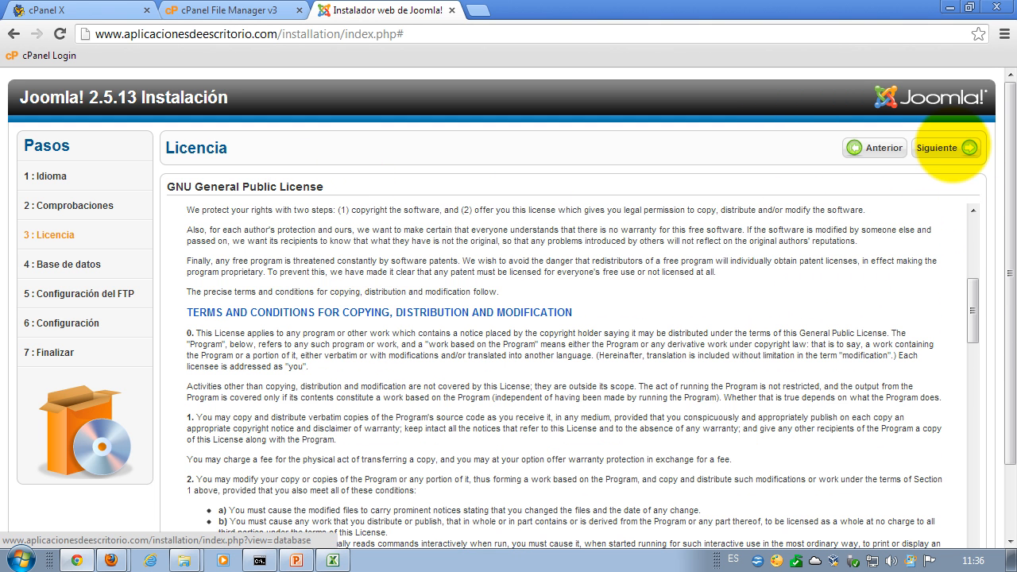
pyautogui.click(950, 148)
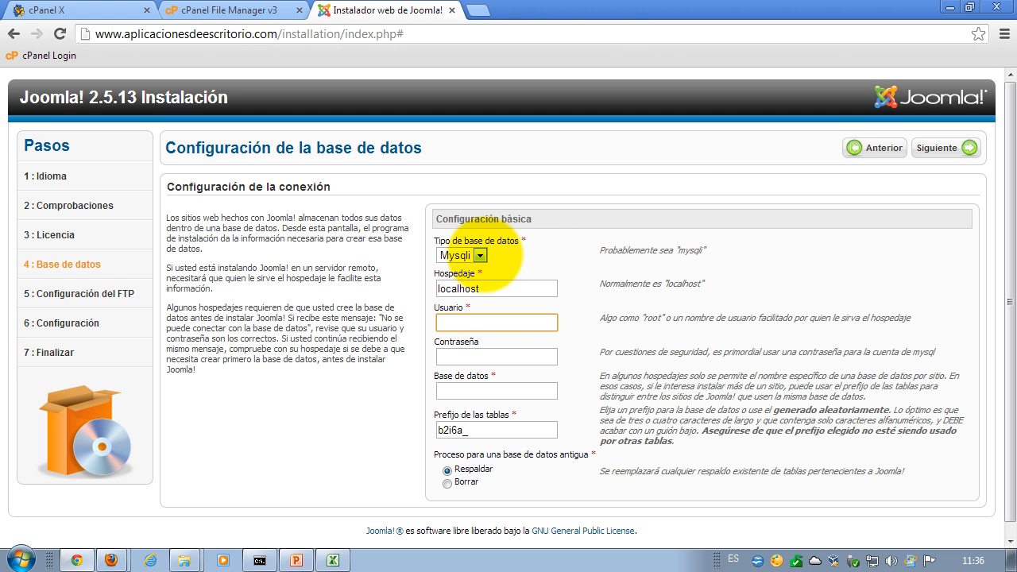
# - Set Tipo de base de datos to Mysql, then bring up the Excel sheet with the database details
pyautogui.click(480, 255)
pyautogui.click(495, 320)
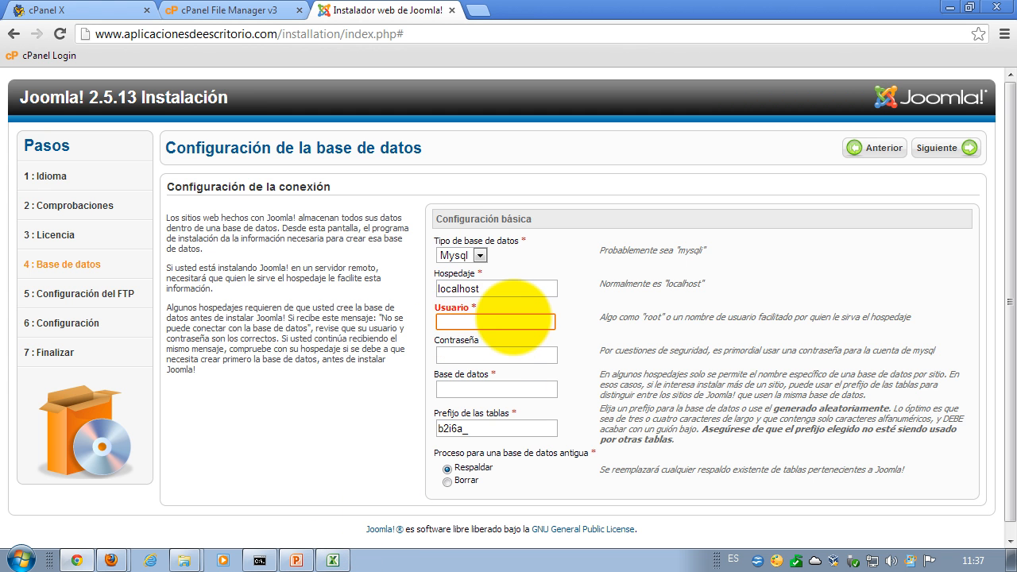
pyautogui.click(442, 388)
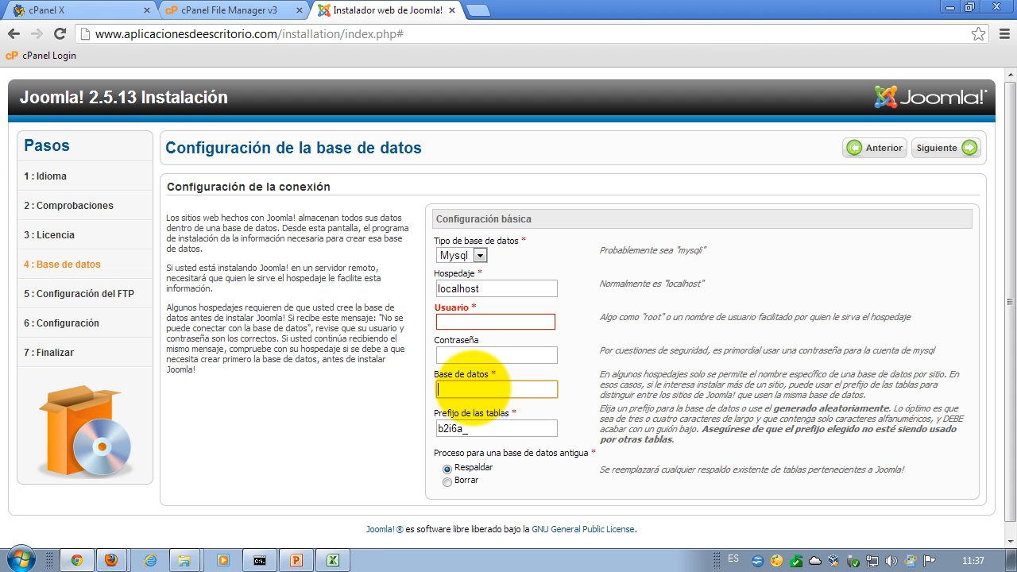
pyautogui.click(333, 560)
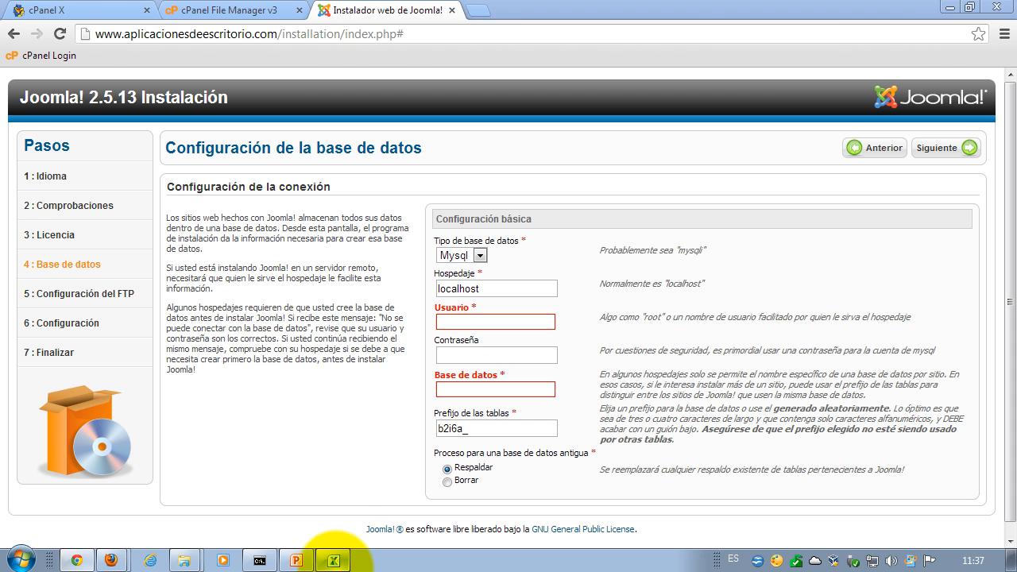
pyautogui.click(751, 413)
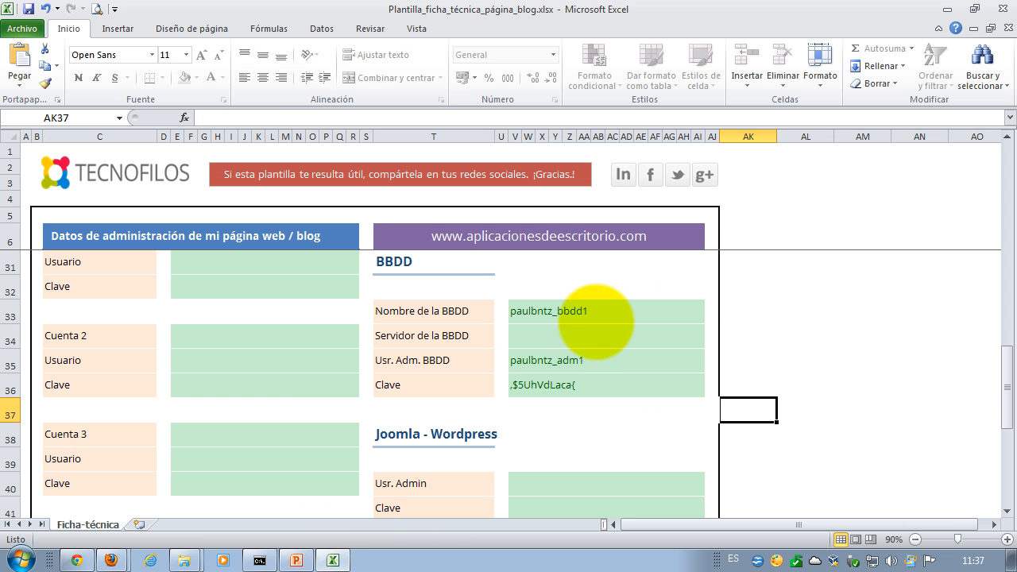
# - Copy the database name from cell V33 and paste it into the installer's Base de datos field
pyautogui.click(592, 312)
pyautogui.moveTo(282, 118); pyautogui.dragTo(199, 118)
pyautogui.hotkey('ctrl', 'c')
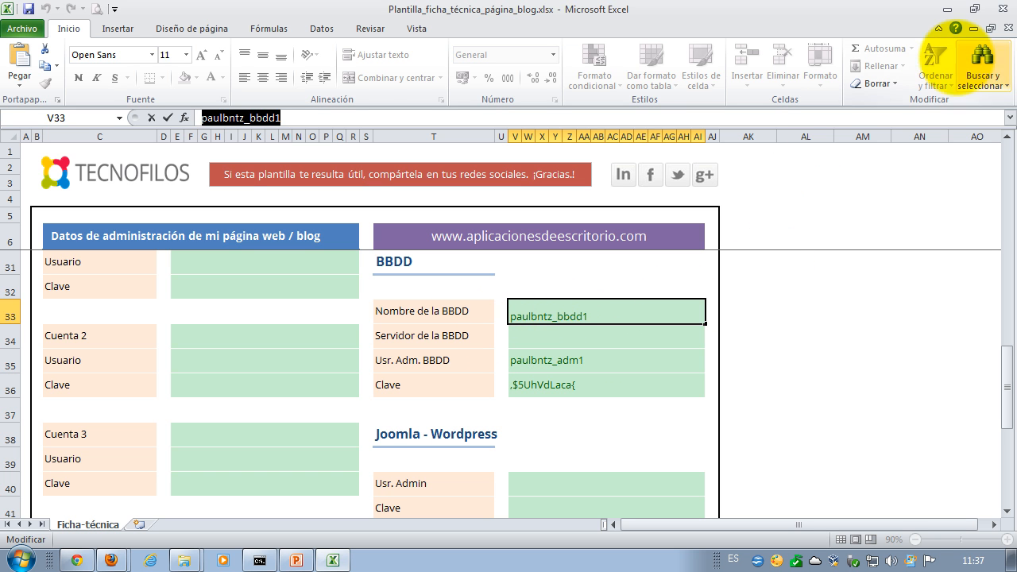
pyautogui.click(948, 9)
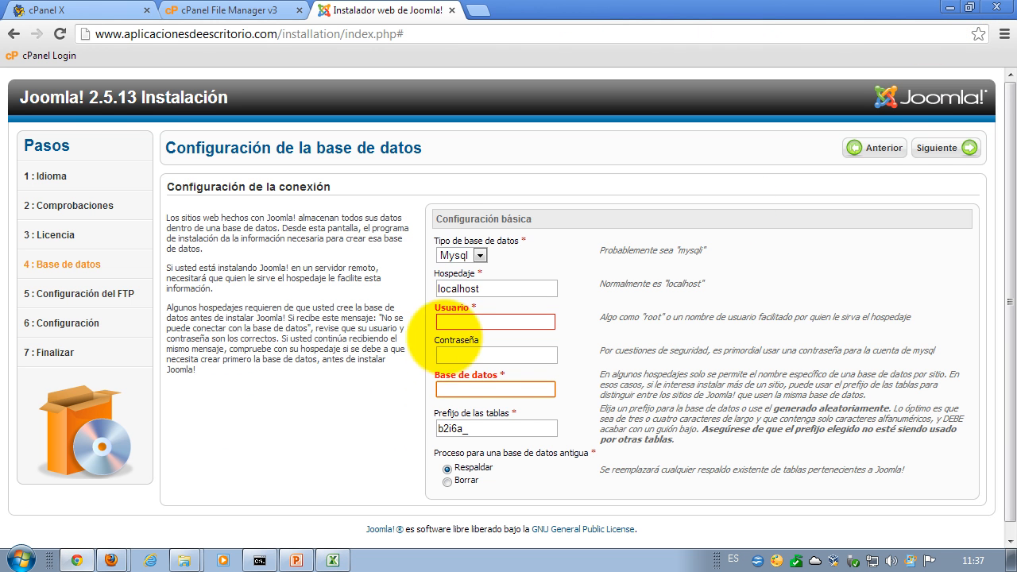
pyautogui.click(469, 389)
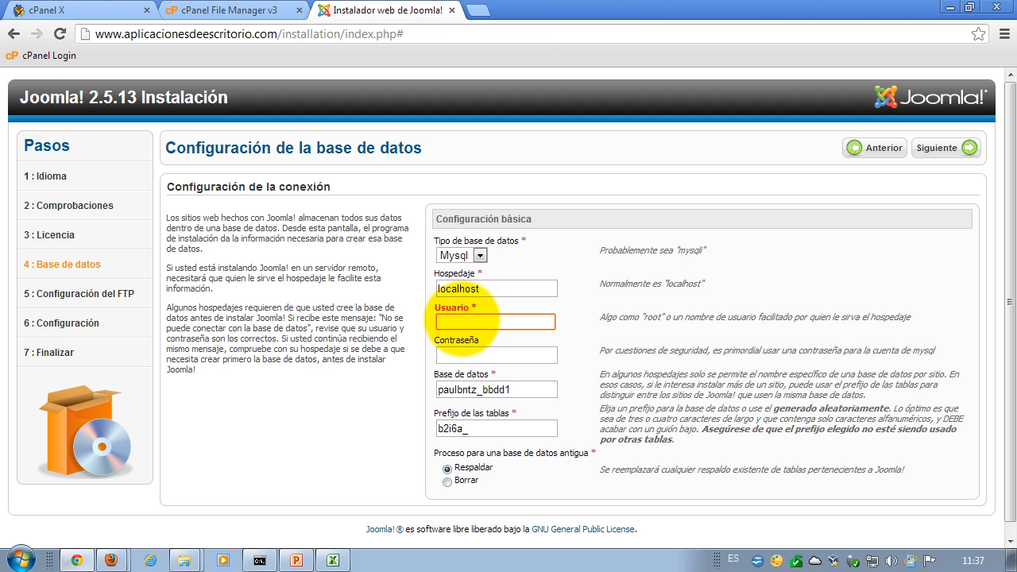
pyautogui.hotkey('ctrl', 'v')
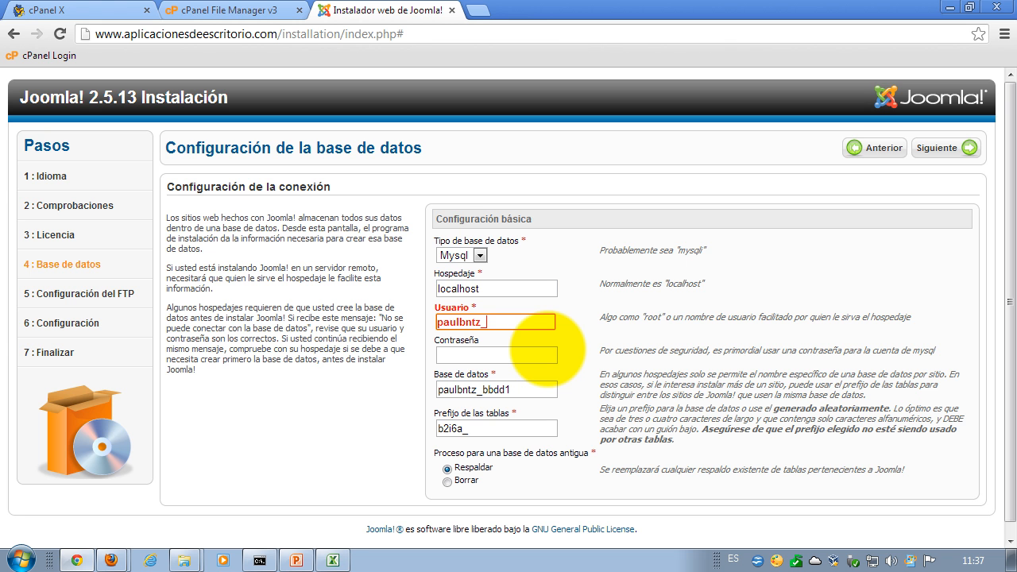
# - Copy the stored database password text from the Excel sheet for the Contraseña field
pyautogui.click(453, 355)
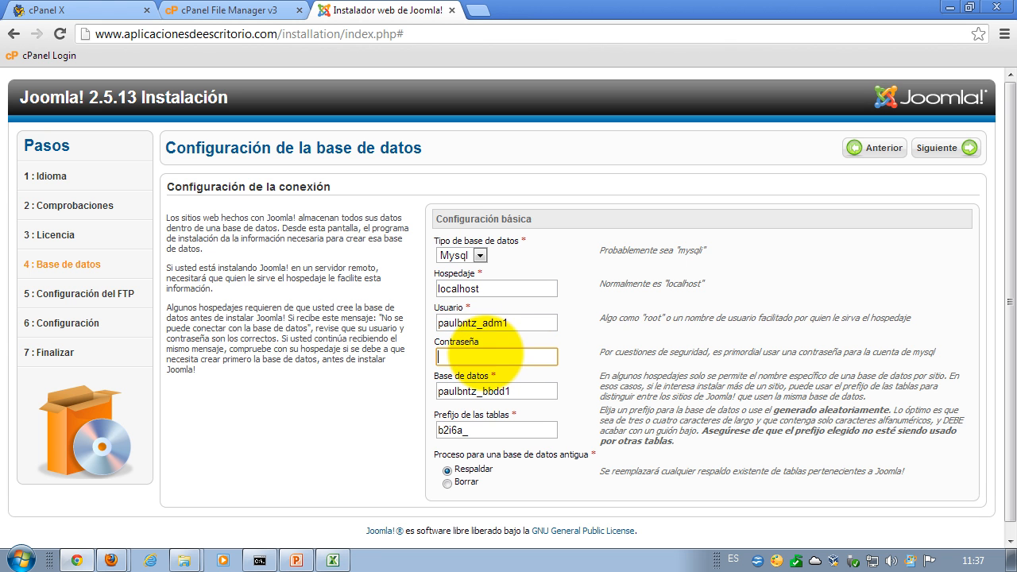
pyautogui.click(332, 560)
pyautogui.click(592, 388)
pyautogui.moveTo(264, 117); pyautogui.dragTo(176, 114)
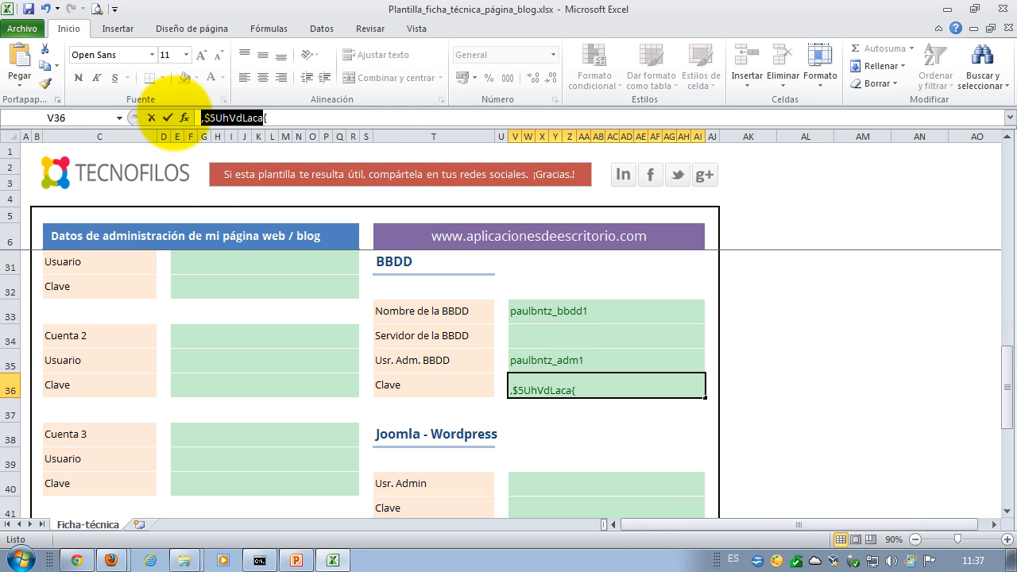
pyautogui.moveTo(271, 114); pyautogui.dragTo(152, 118)
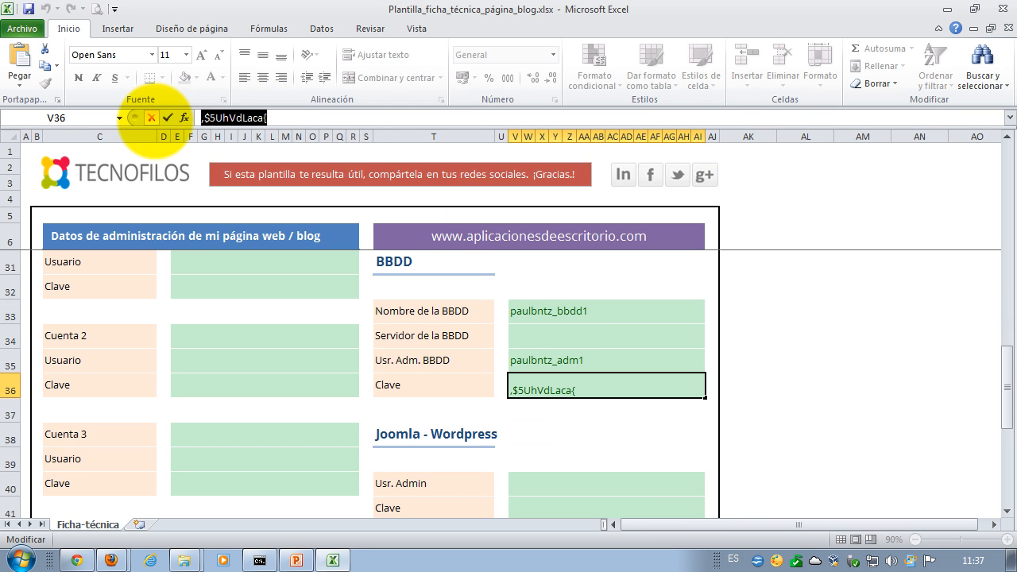
pyautogui.click(945, 8)
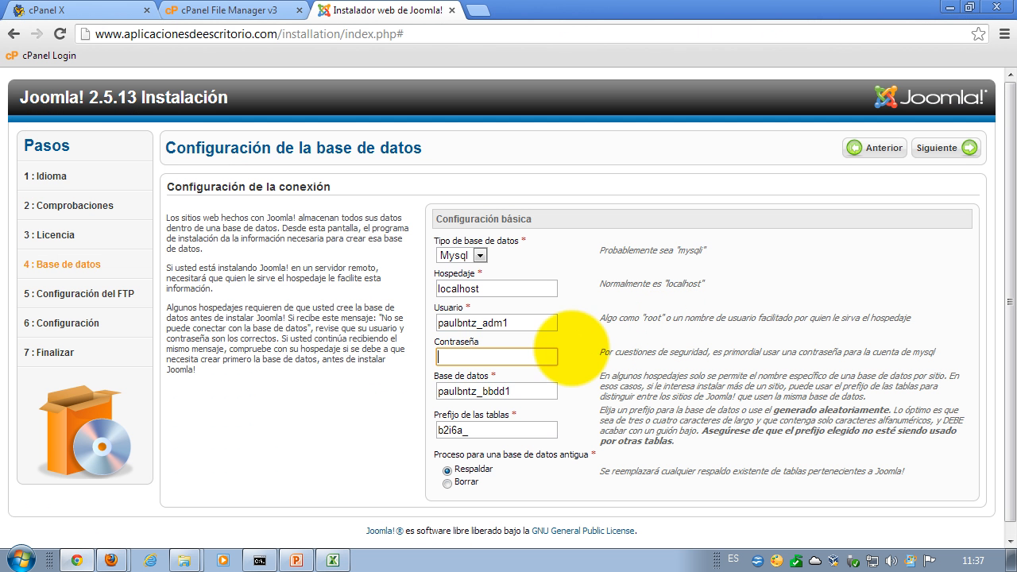
# - Paste the database password into Contraseña and review the b2i6a_ prefix and bbdd1 database name
pyautogui.hotkey('ctrl', 'v')
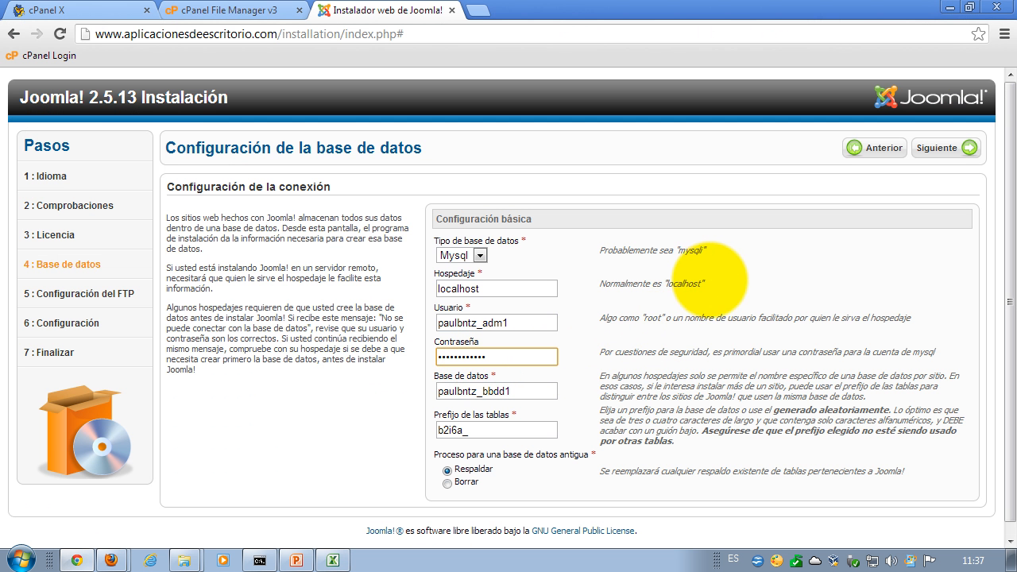
pyautogui.click(748, 278)
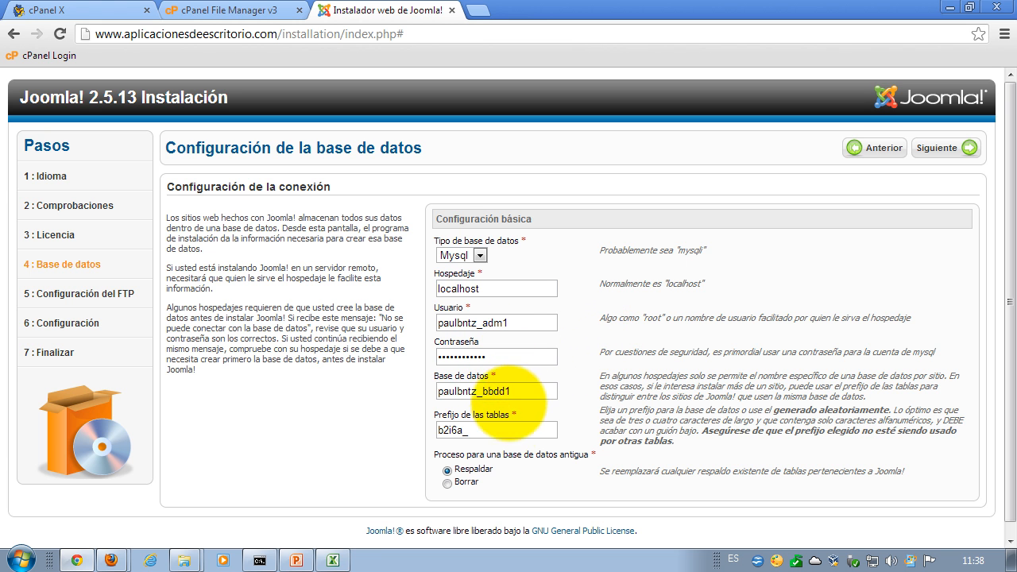
pyautogui.click(469, 430)
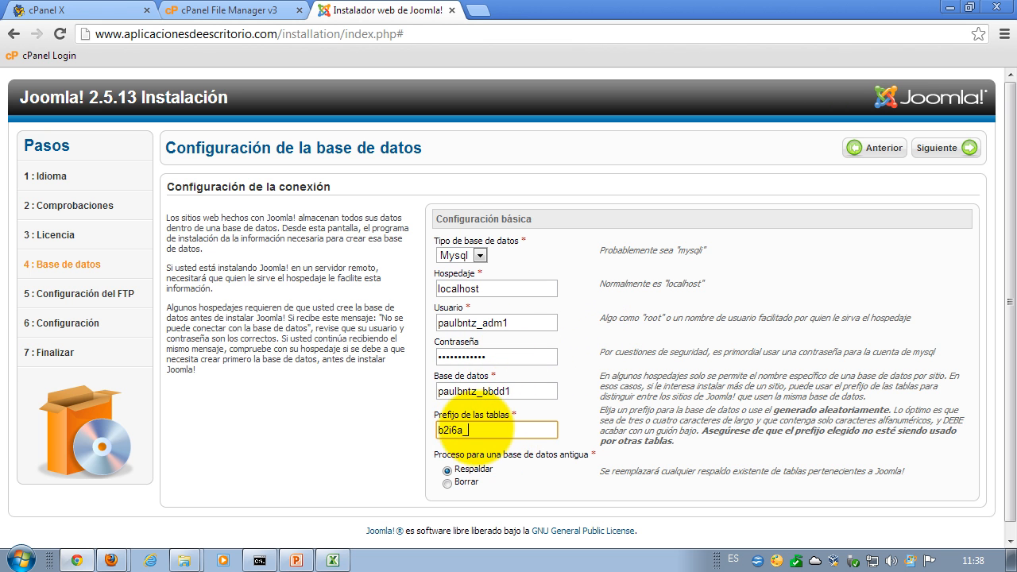
pyautogui.doubleClick(443, 432)
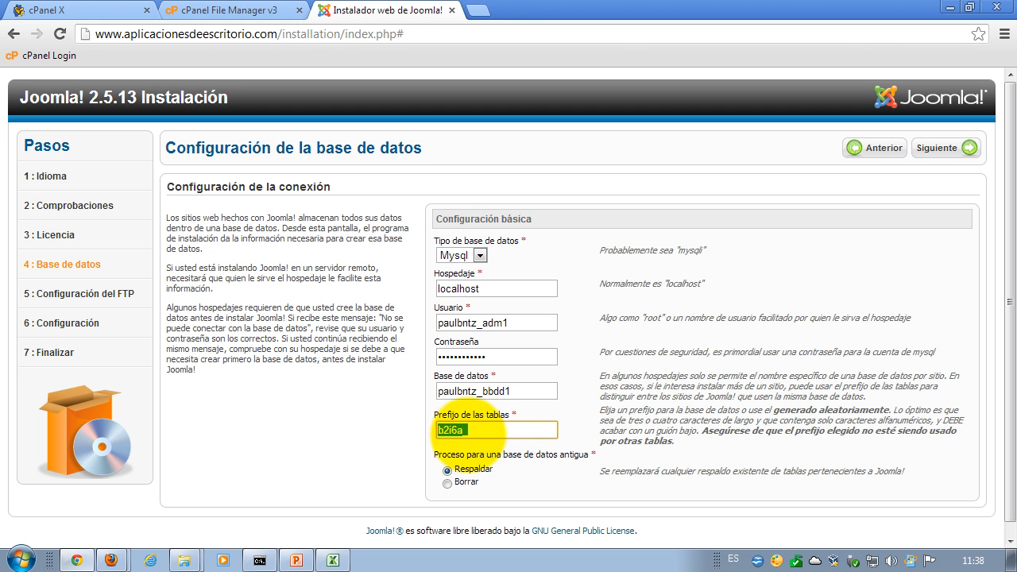
pyautogui.click(492, 431)
pyautogui.moveTo(492, 430); pyautogui.dragTo(425, 430)
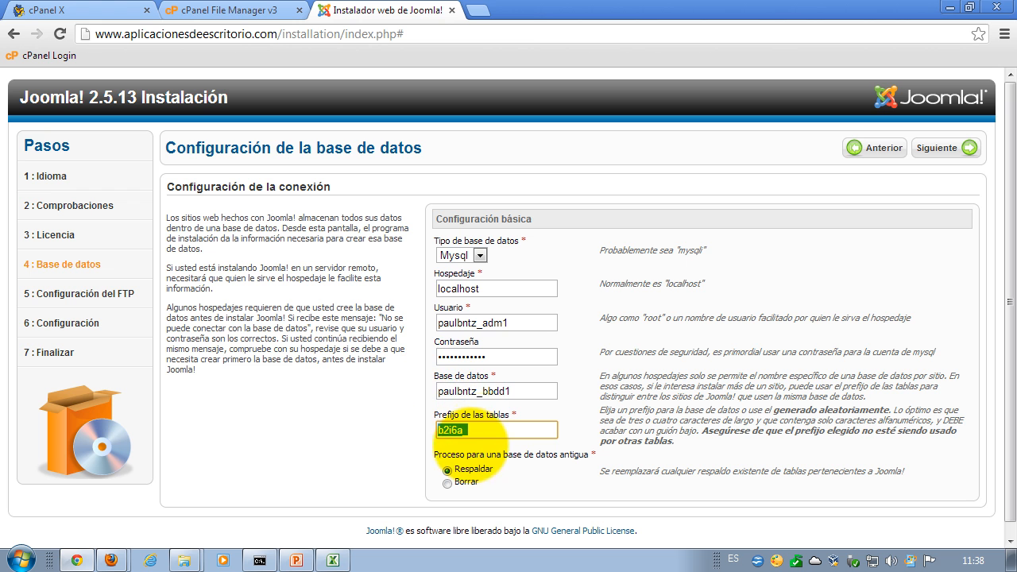
pyautogui.click(477, 432)
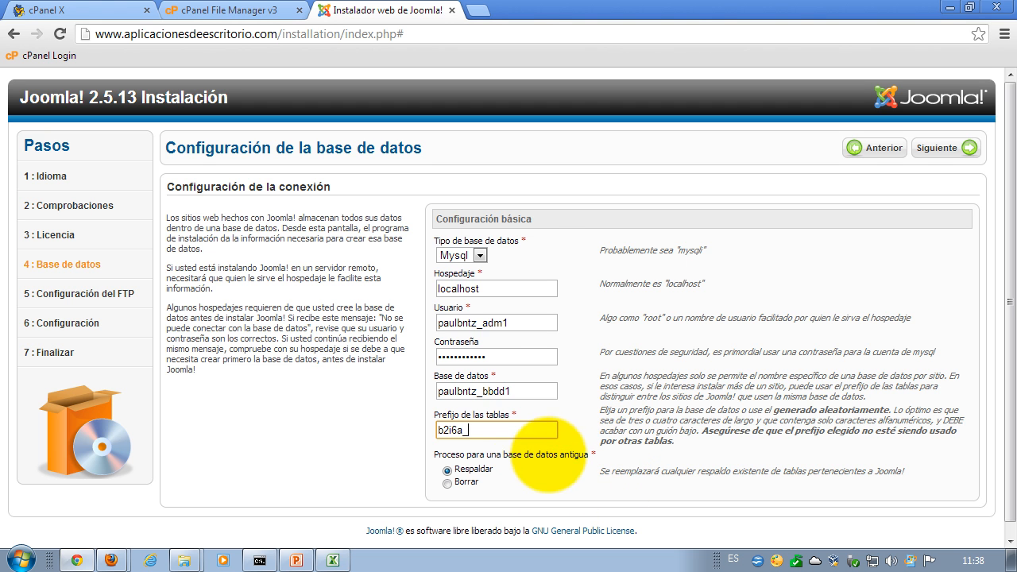
pyautogui.moveTo(512, 391); pyautogui.dragTo(483, 391)
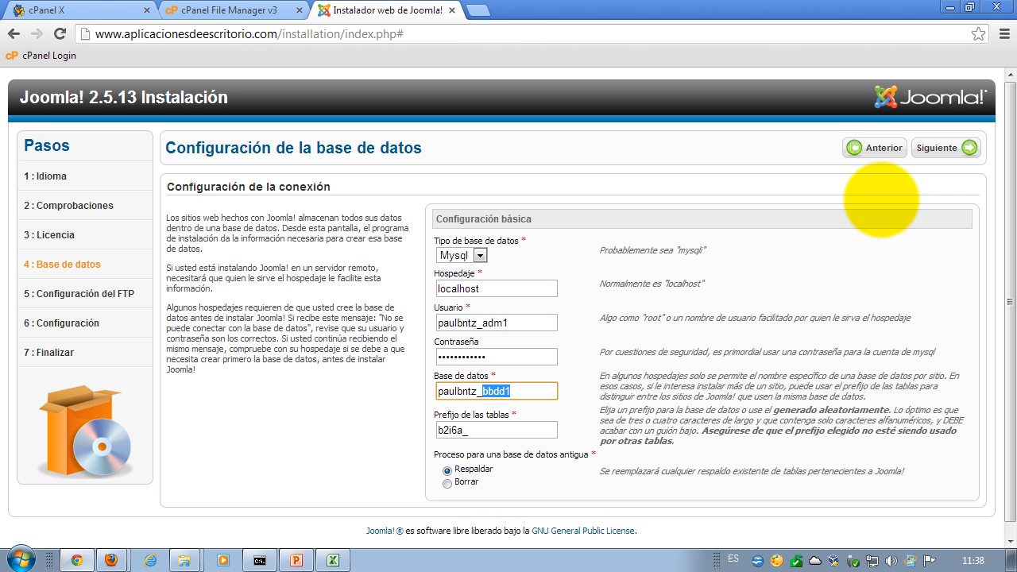
pyautogui.click(944, 147)
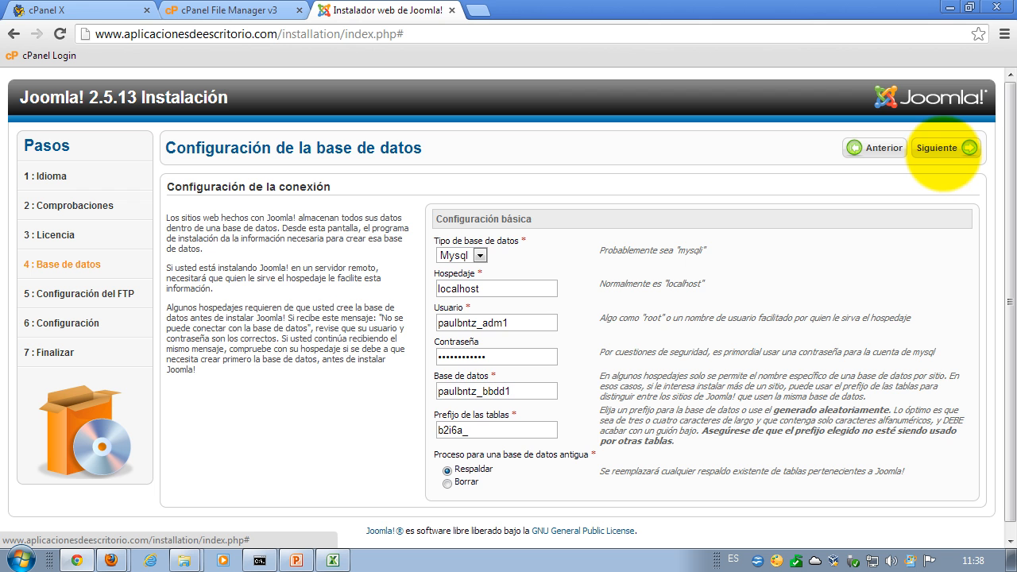
# - Return to the database step and point out localhost as the host name
pyautogui.click(946, 148)
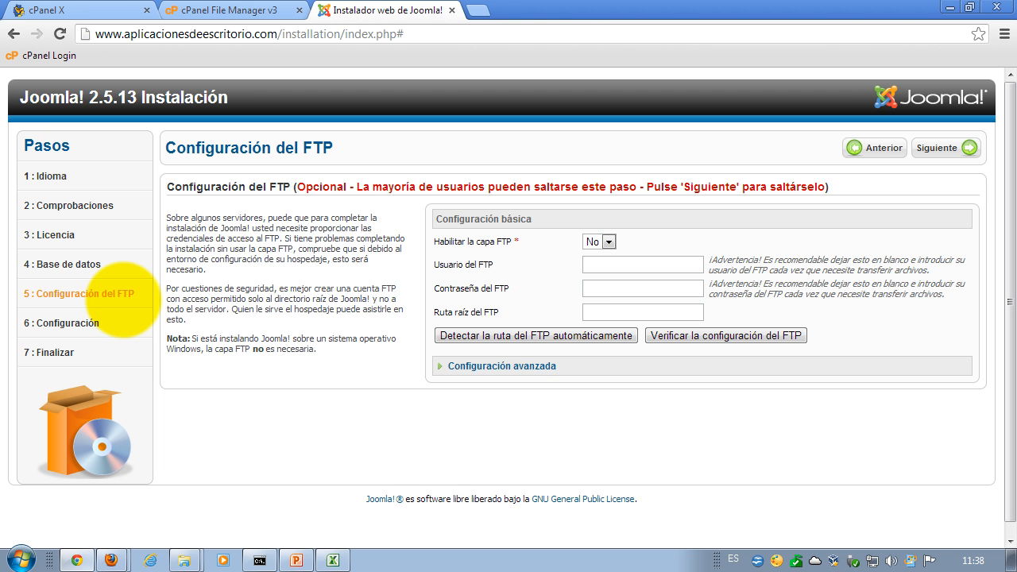
pyautogui.click(872, 148)
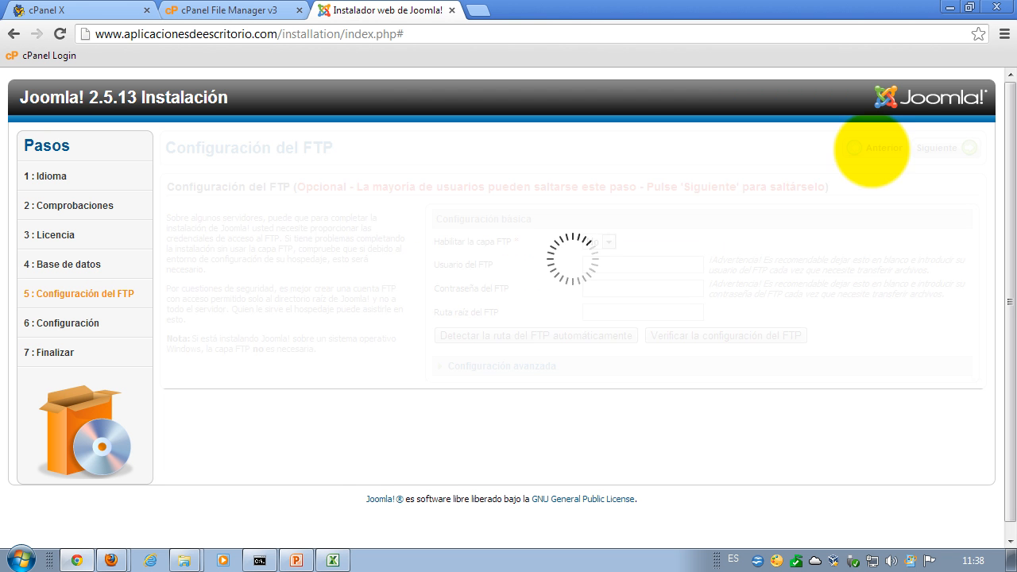
pyautogui.click(517, 288)
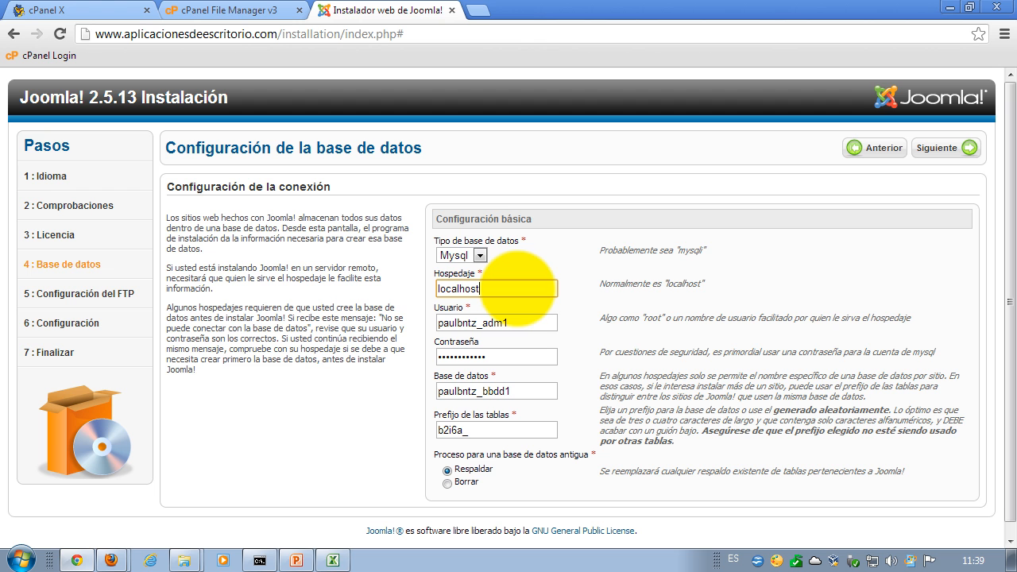
pyautogui.moveTo(516, 287); pyautogui.dragTo(413, 284)
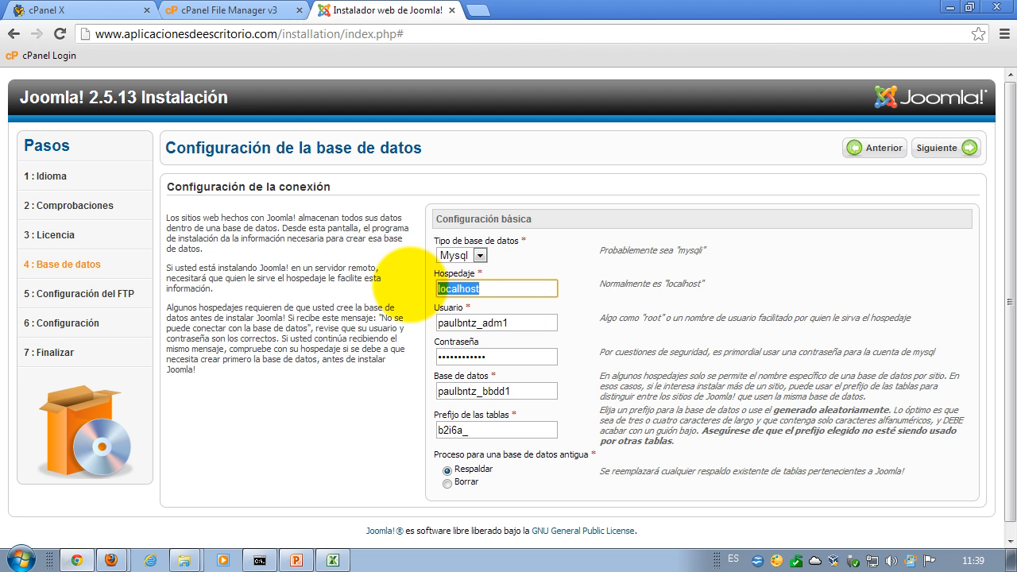
pyautogui.click(499, 289)
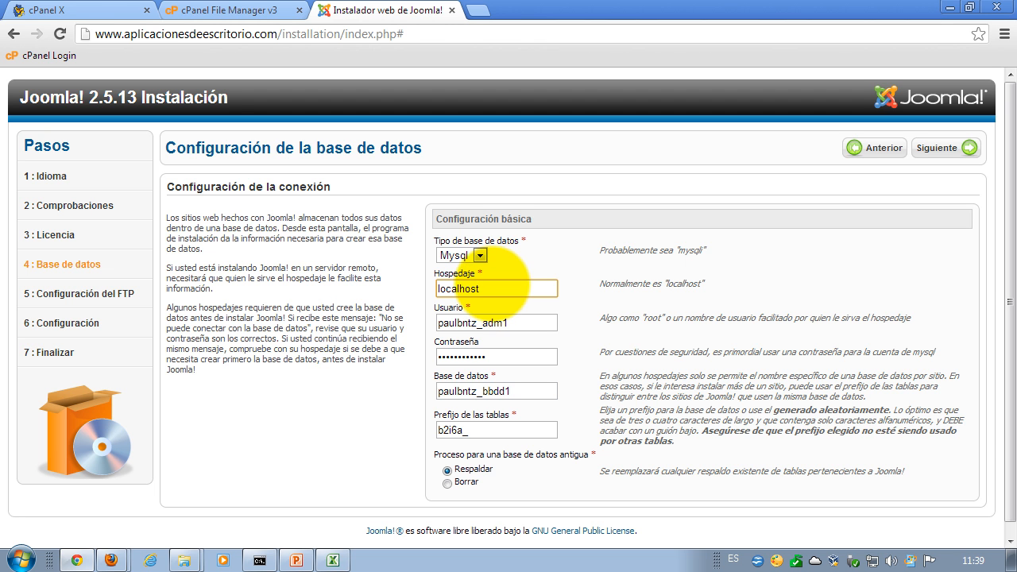
pyautogui.moveTo(496, 288); pyautogui.dragTo(392, 283)
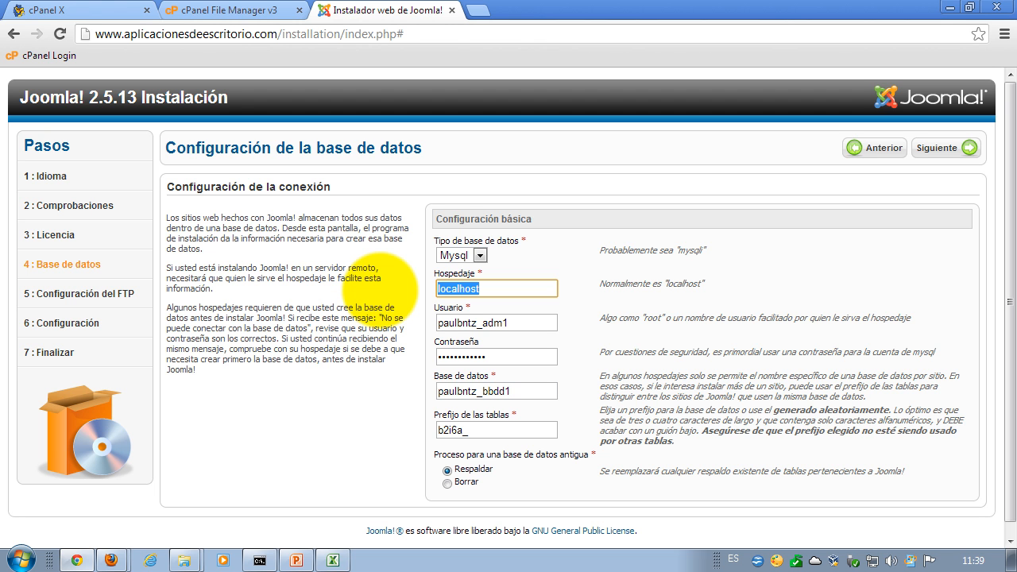
pyautogui.click(501, 289)
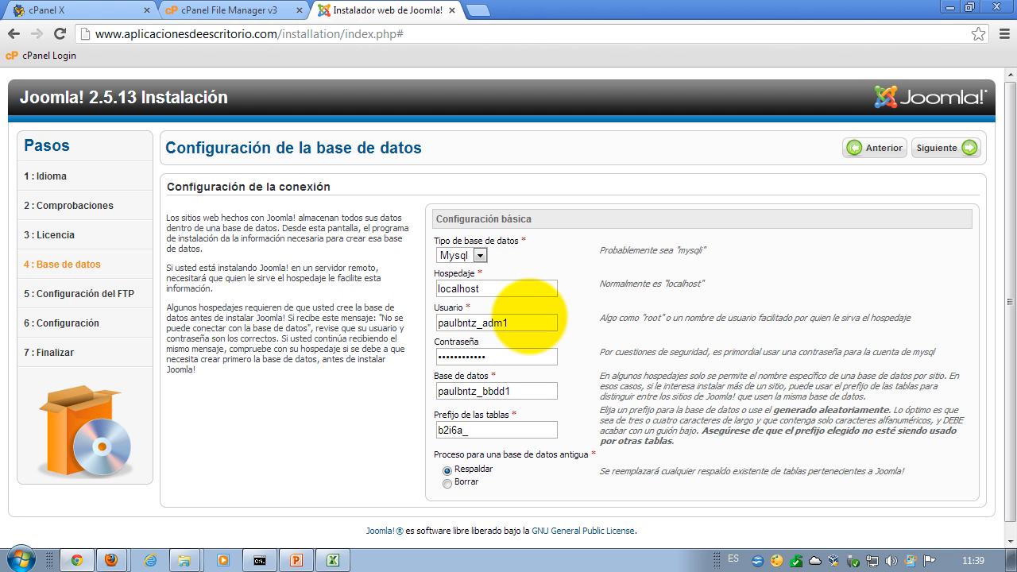
pyautogui.moveTo(517, 288); pyautogui.dragTo(442, 286)
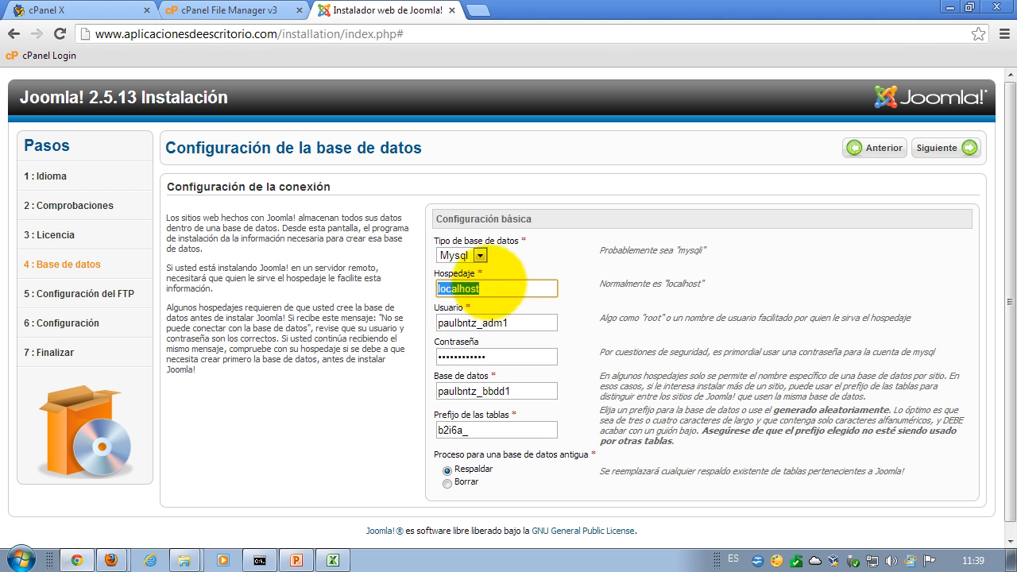
pyautogui.click(487, 291)
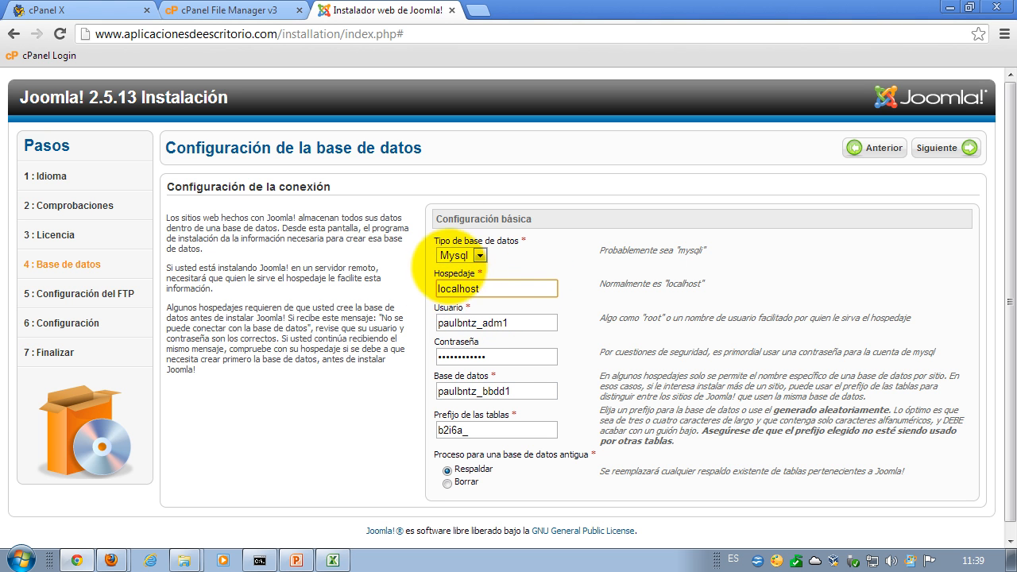
pyautogui.moveTo(499, 291); pyautogui.dragTo(412, 283)
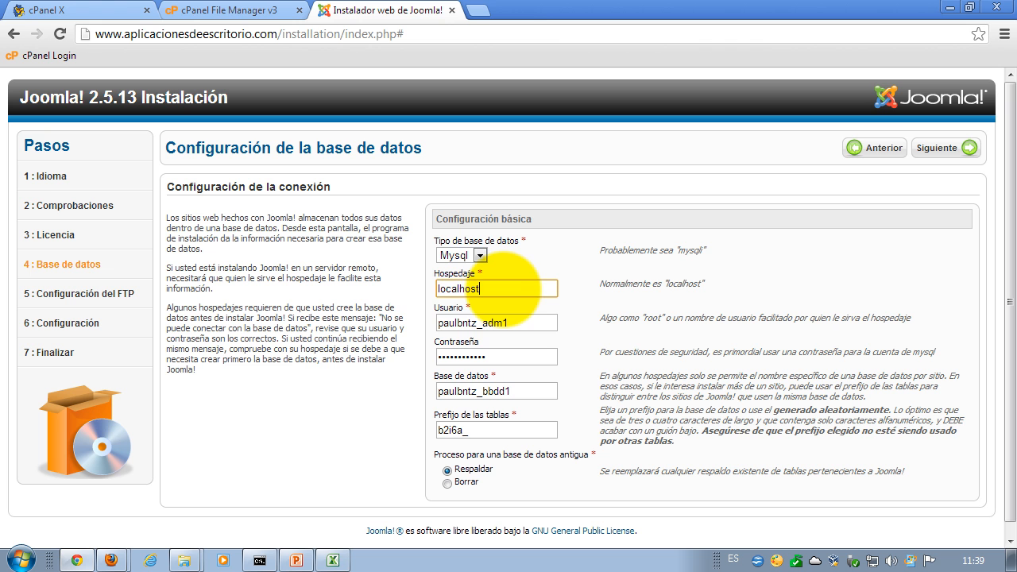
# - Select the localhost host value once more, then submit the completed Mysql database settings
pyautogui.doubleClick(499, 288)
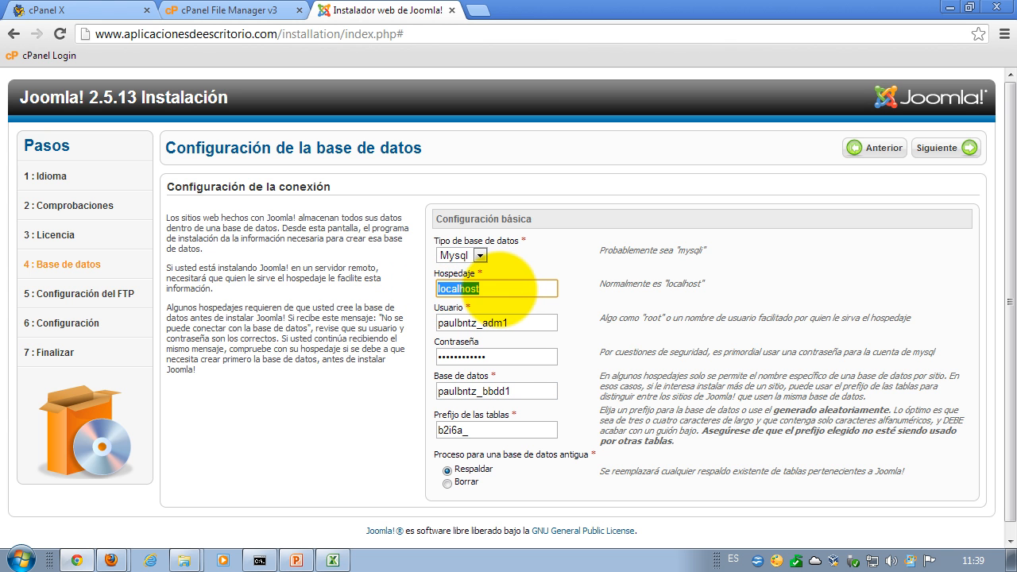
pyautogui.doubleClick(470, 288)
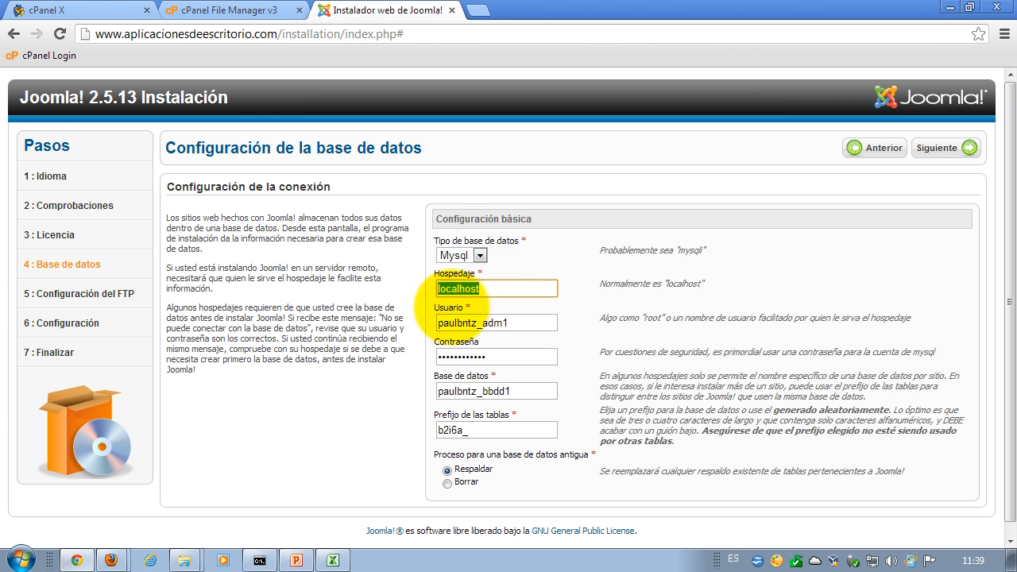
pyautogui.click(501, 286)
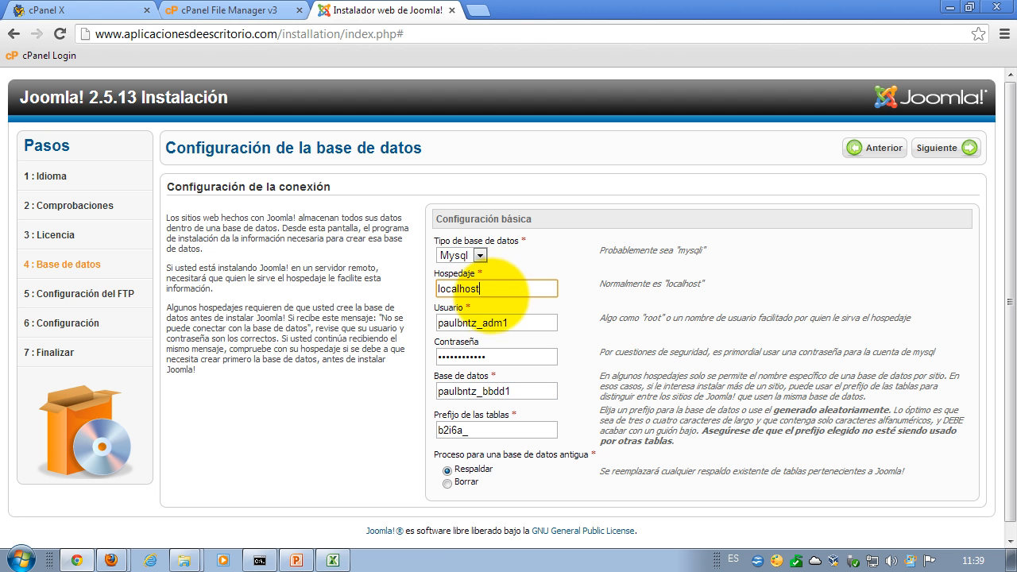
pyautogui.moveTo(500, 283); pyautogui.dragTo(429, 287)
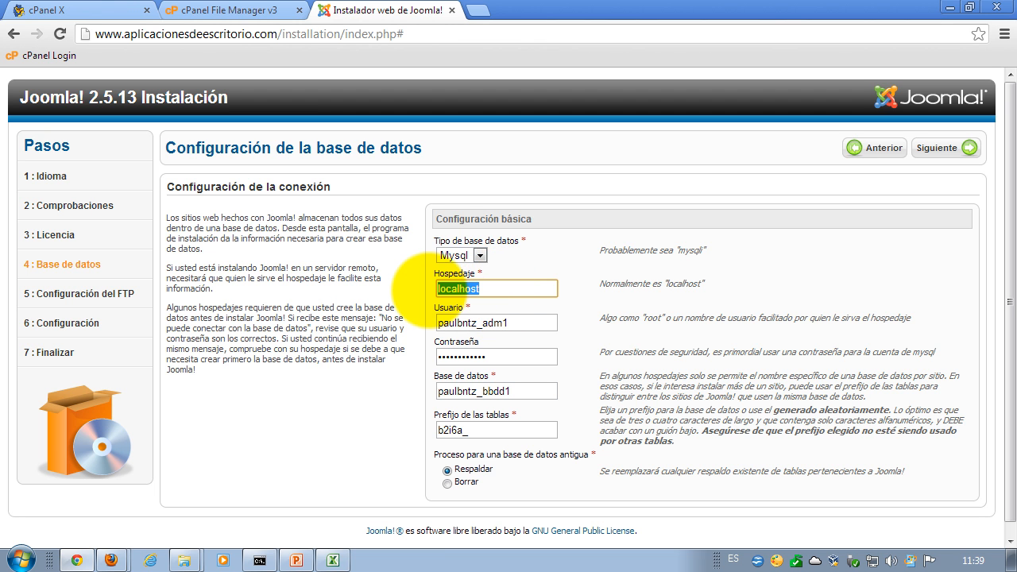
pyautogui.click(402, 294)
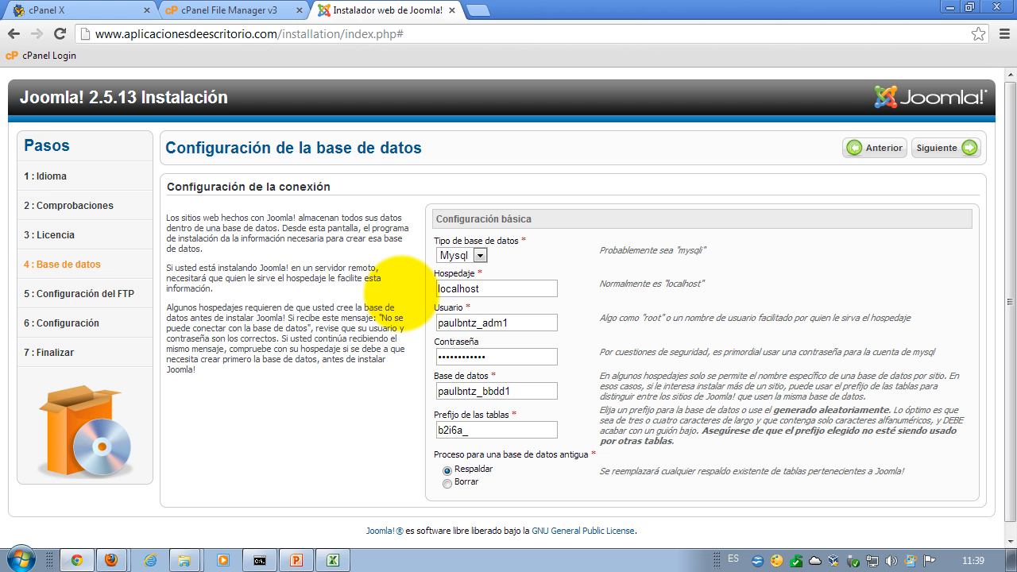
pyautogui.moveTo(490, 290); pyautogui.dragTo(429, 288)
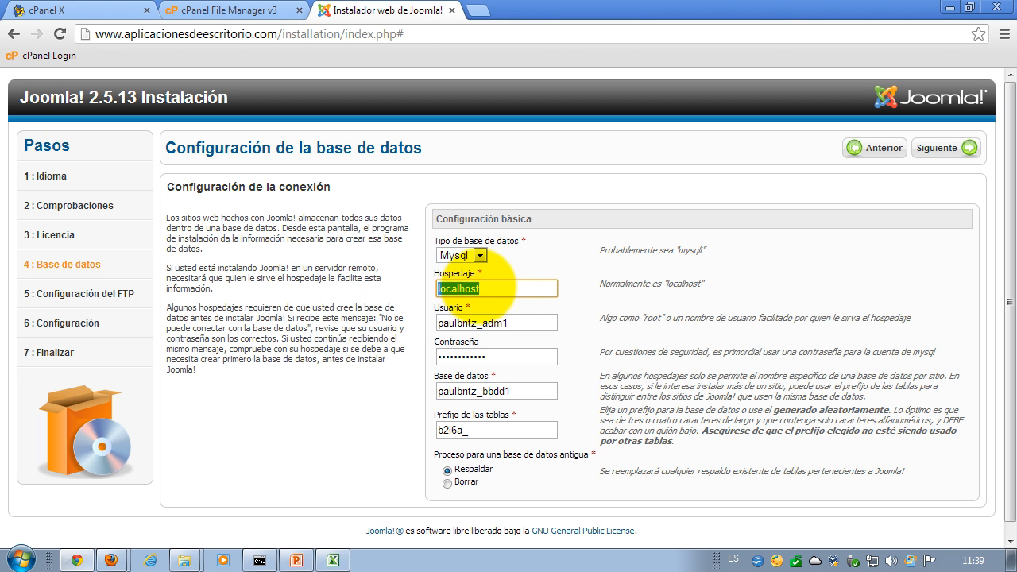
pyautogui.click(499, 288)
pyautogui.moveTo(500, 289); pyautogui.dragTo(413, 286)
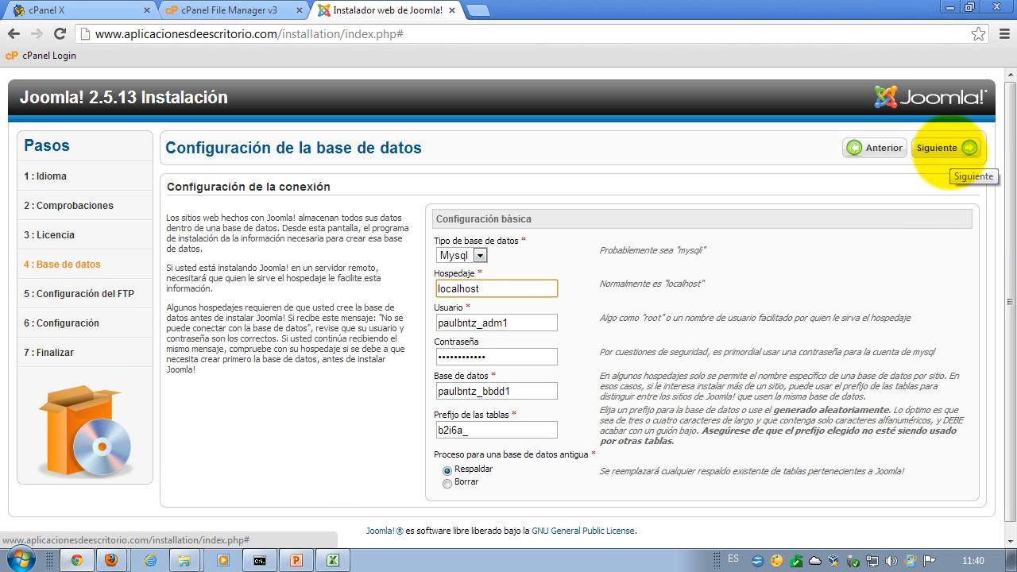
pyautogui.click(949, 149)
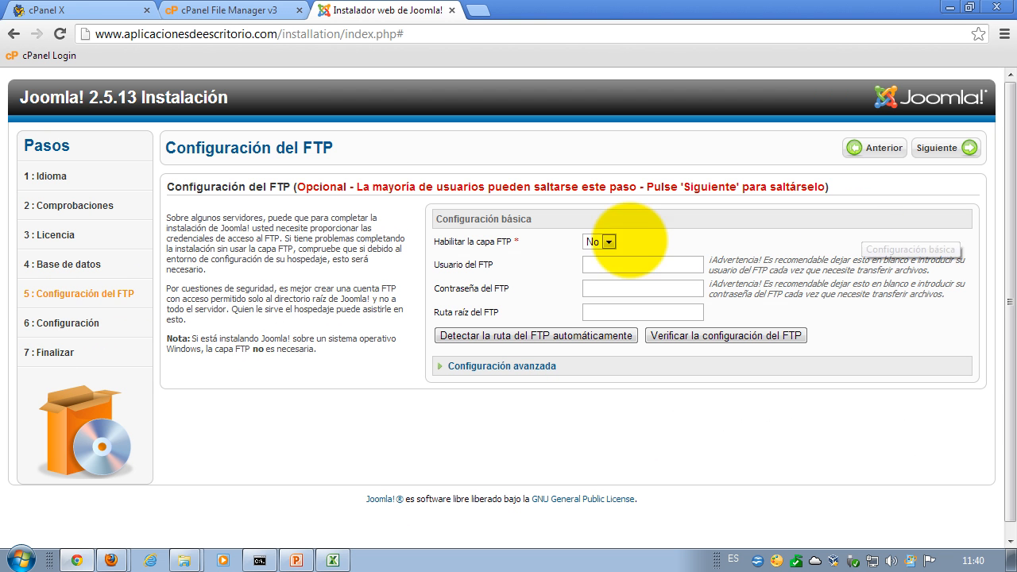
# - Leave Habilitar la capa FTP at No and advance to the Configuración principal step
pyautogui.moveTo(297, 188)
pyautogui.mouseDown()
pyautogui.moveTo(826, 188)
pyautogui.moveTo(297, 183)
pyautogui.mouseUp()
pyautogui.click(315, 232)
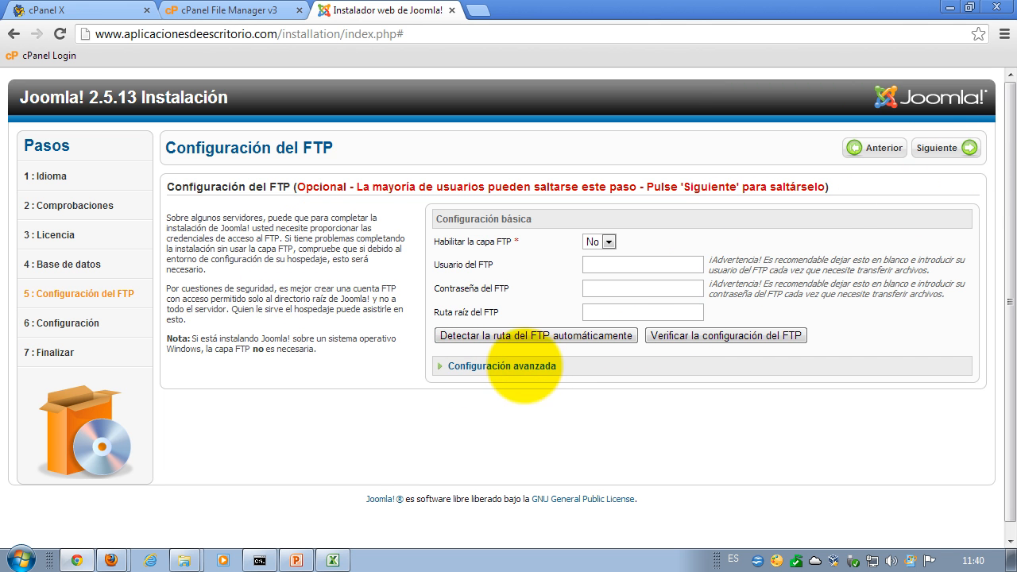
pyautogui.click(953, 150)
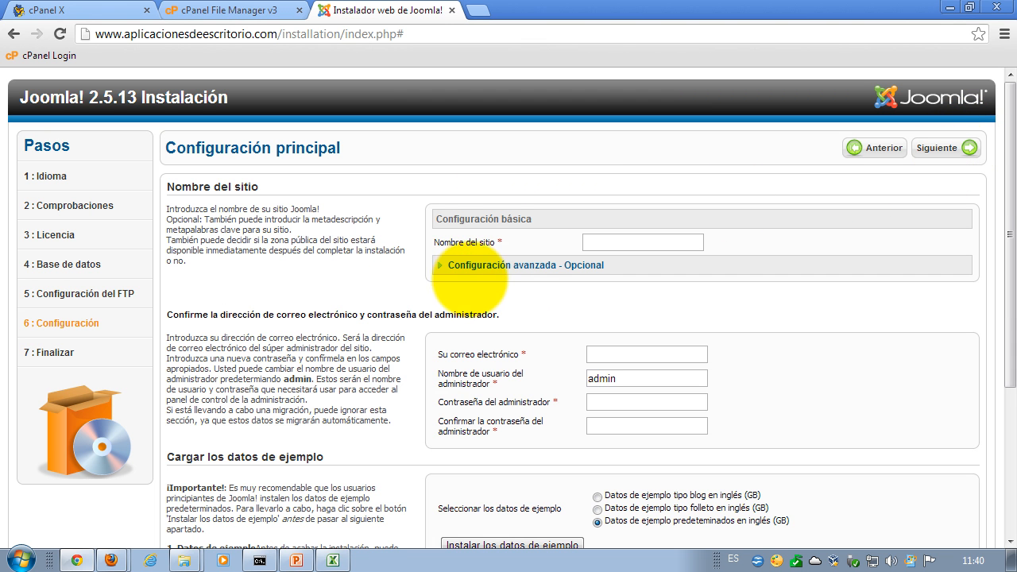
# - Enter 'Tutoriales de Aplicaciones de escritorio' as Nombre del sitio, leaving Metadescripción and Metapalabras clave blank
pyautogui.click(634, 263)
pyautogui.click(639, 247)
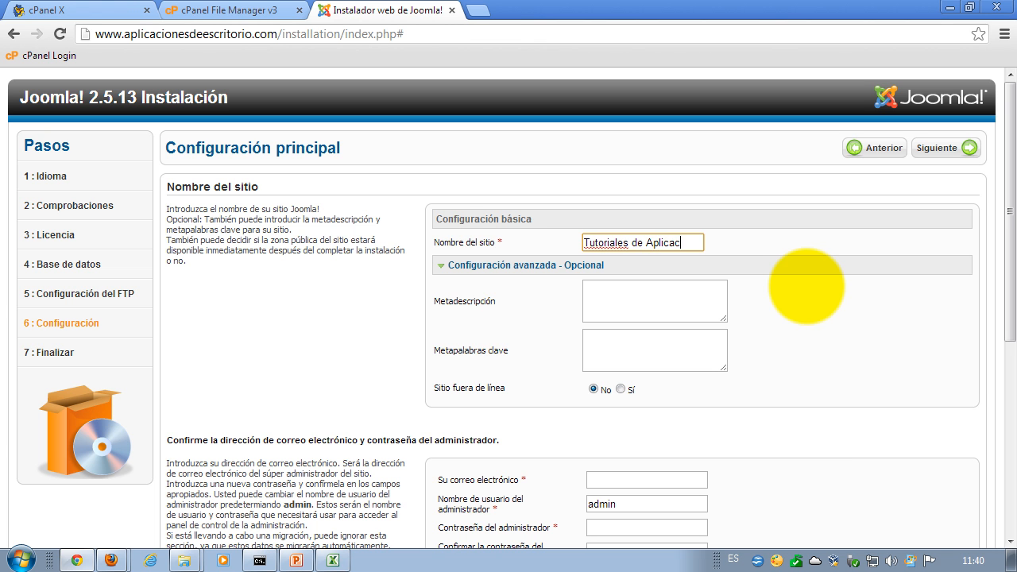
pyautogui.write('s de escritori')
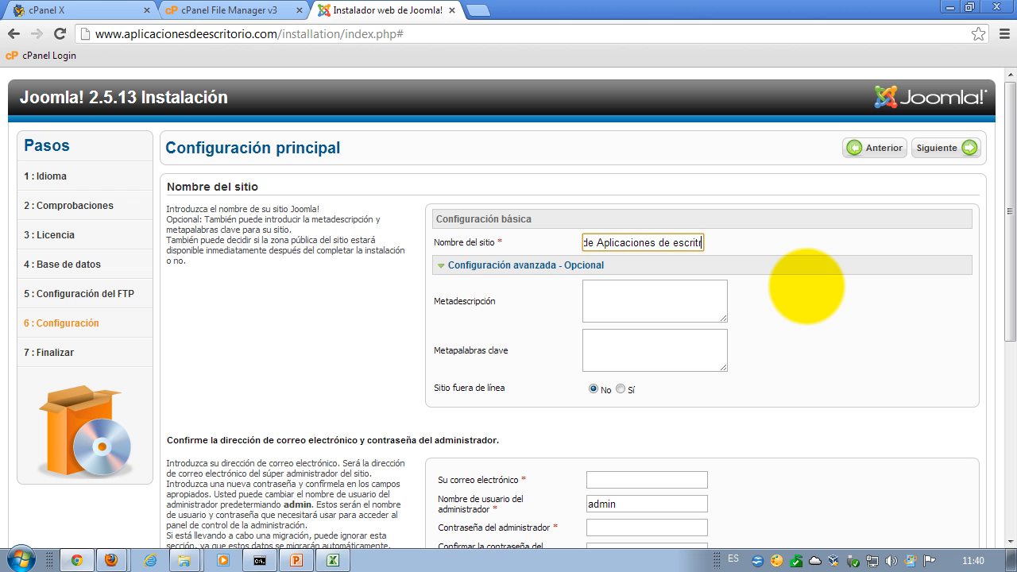
pyautogui.write('o')
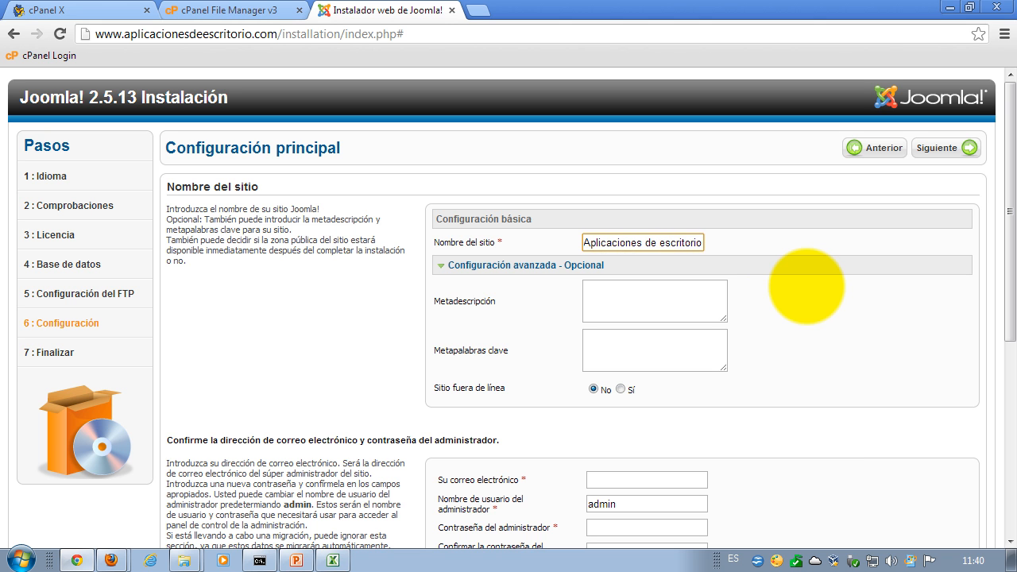
pyautogui.click(673, 302)
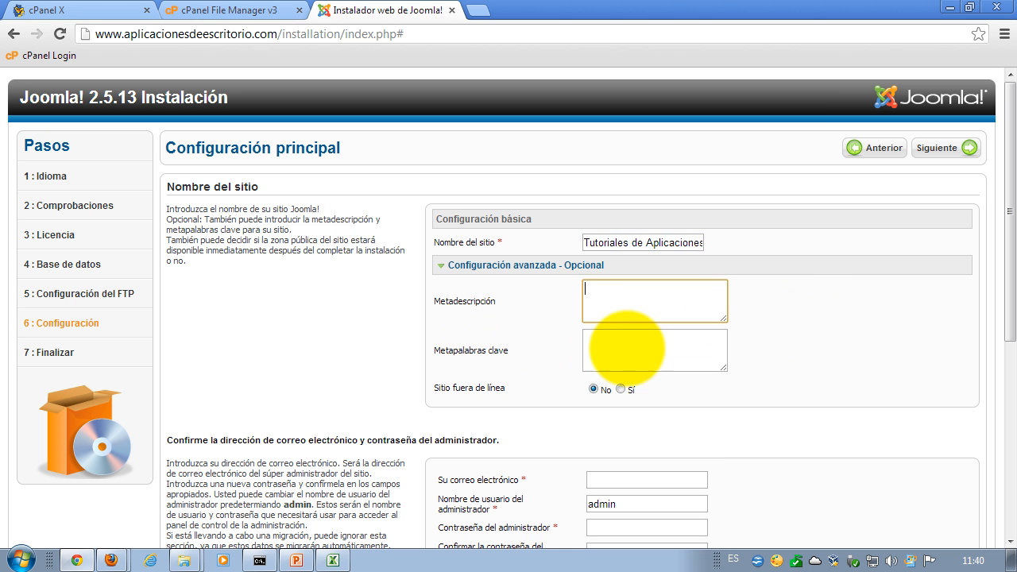
pyautogui.click(623, 350)
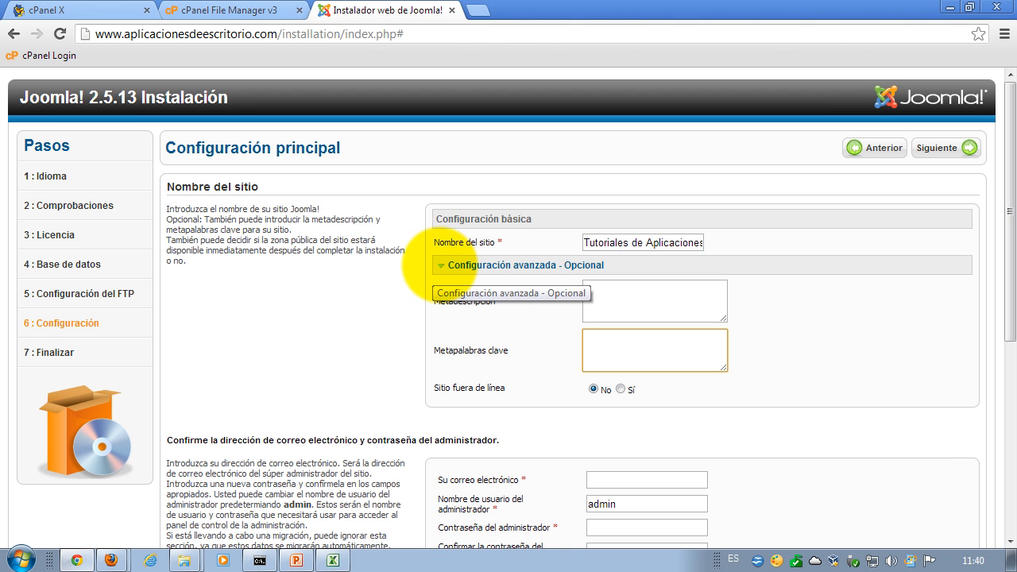
pyautogui.click(445, 265)
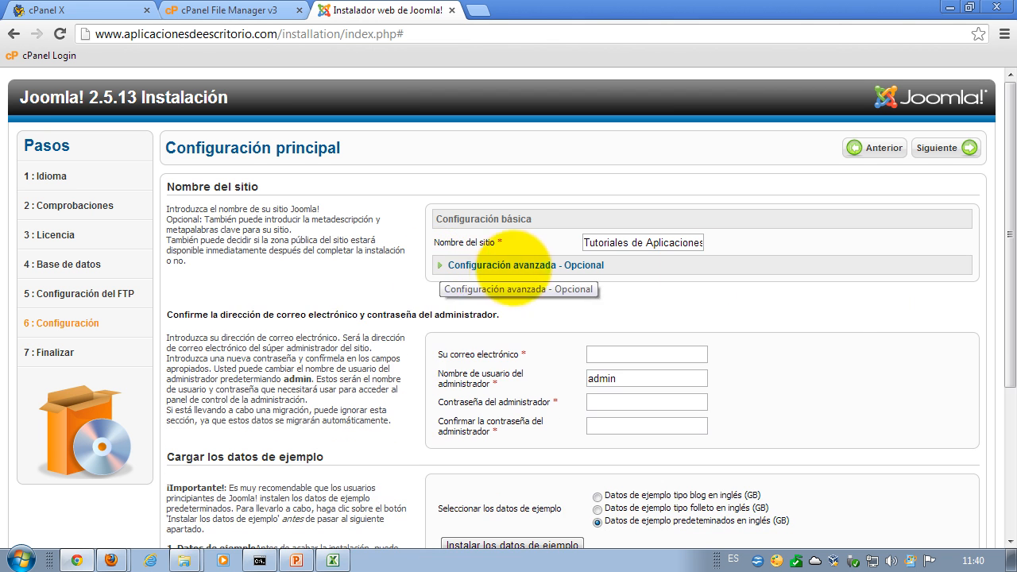
pyautogui.click(610, 354)
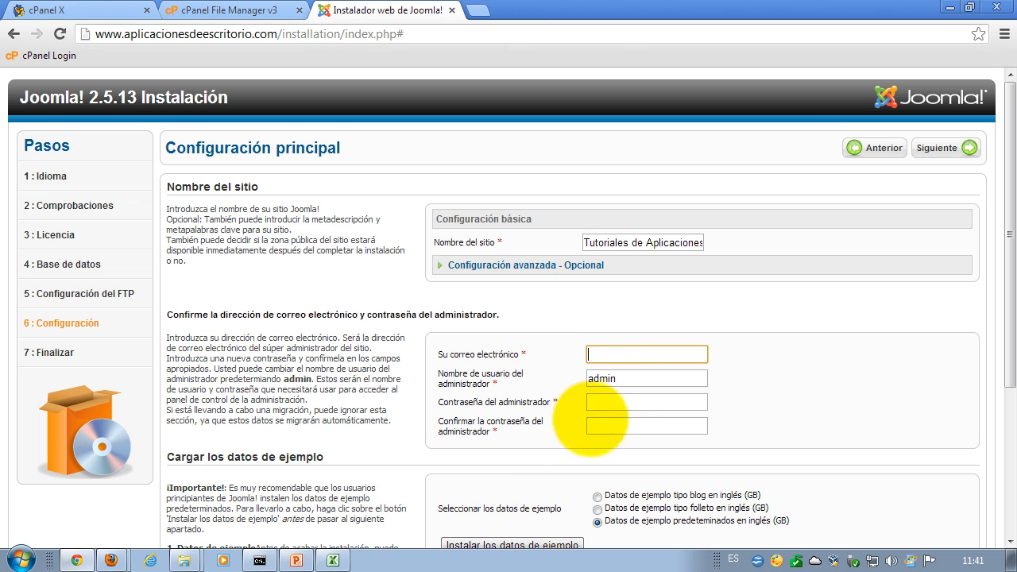
# - Type the administrator's e-mail address into Su correo electrónico
pyautogui.click(622, 401)
pyautogui.click(614, 423)
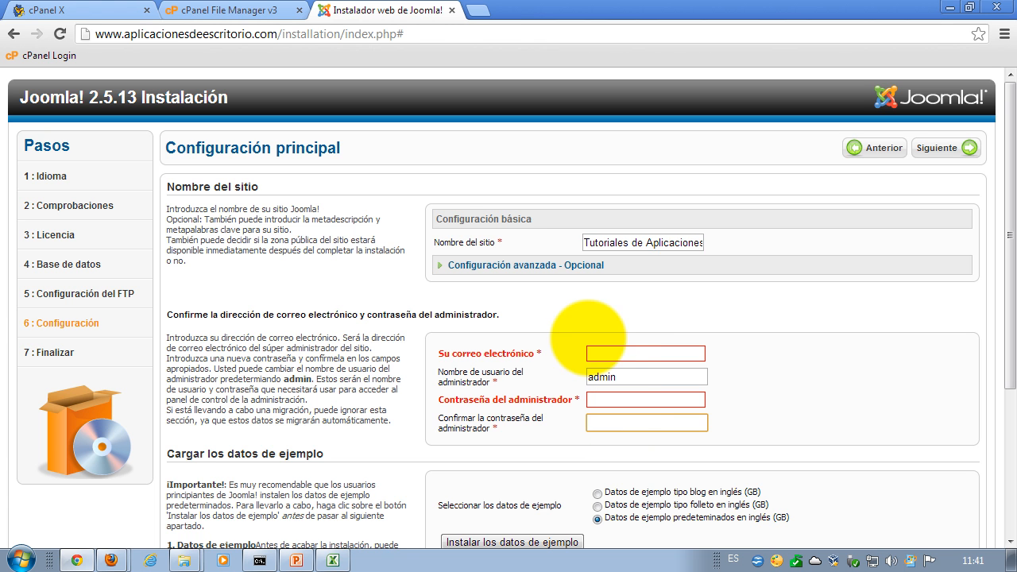
pyautogui.click(602, 354)
pyautogui.write('micro')
pyautogui.press('BackSpace')
pyautogui.press('BackSpace')
pyautogui.write('odire')
pyautogui.press('BackSpace')
pyautogui.press('BackSpace')
pyautogui.press('BackSpace')
pyautogui.press('BackSpace')
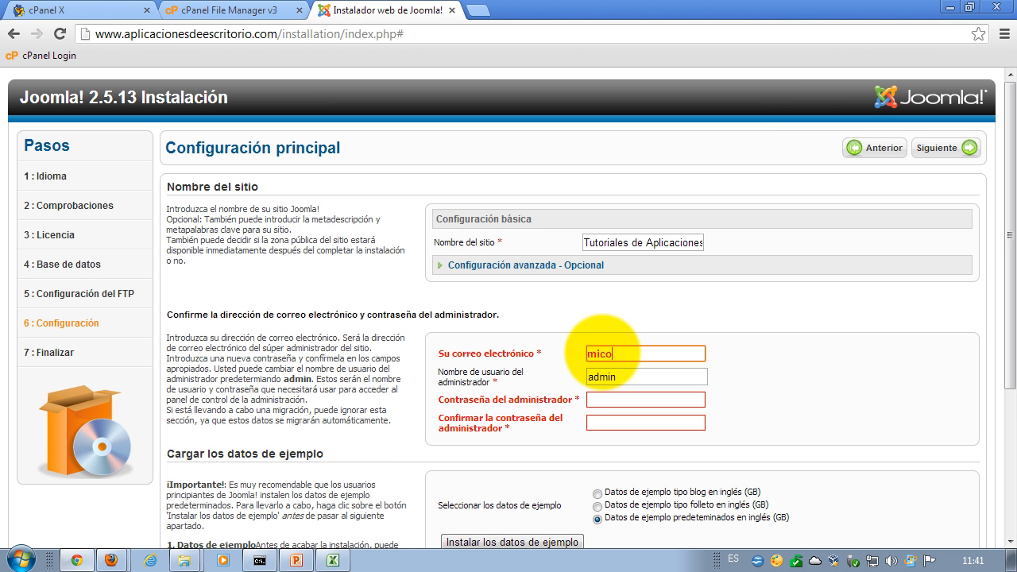
pyautogui.write('rreo@gmail.com')
pyautogui.hotkey('ctrl', 'a')
pyautogui.press('BackSpace')
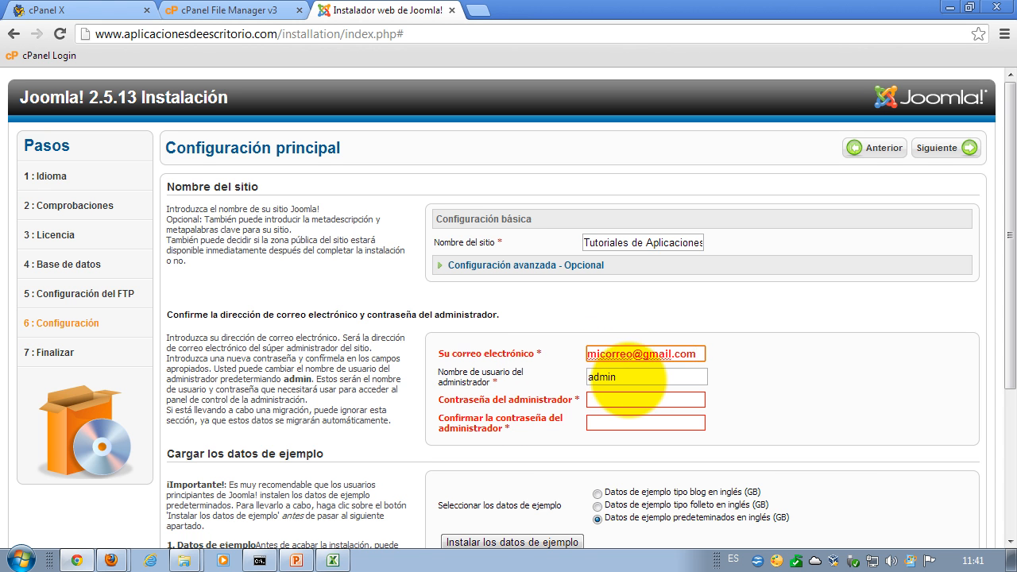
# - Select the default username 'admin' in Nombre de usuario so it can be replaced
pyautogui.click(636, 376)
pyautogui.moveTo(636, 377); pyautogui.dragTo(579, 388)
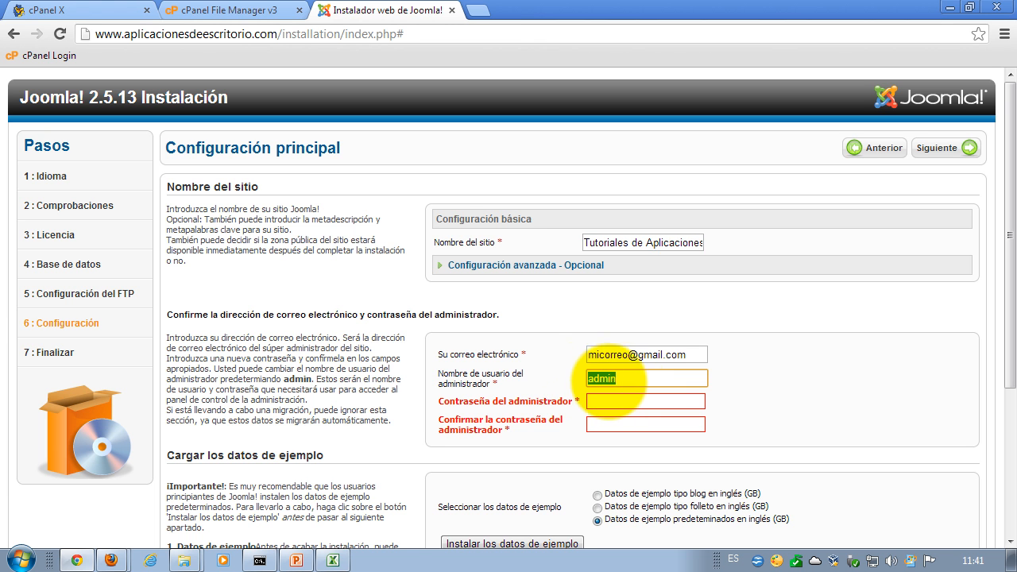
pyautogui.click(624, 380)
pyautogui.moveTo(627, 380); pyautogui.dragTo(576, 380)
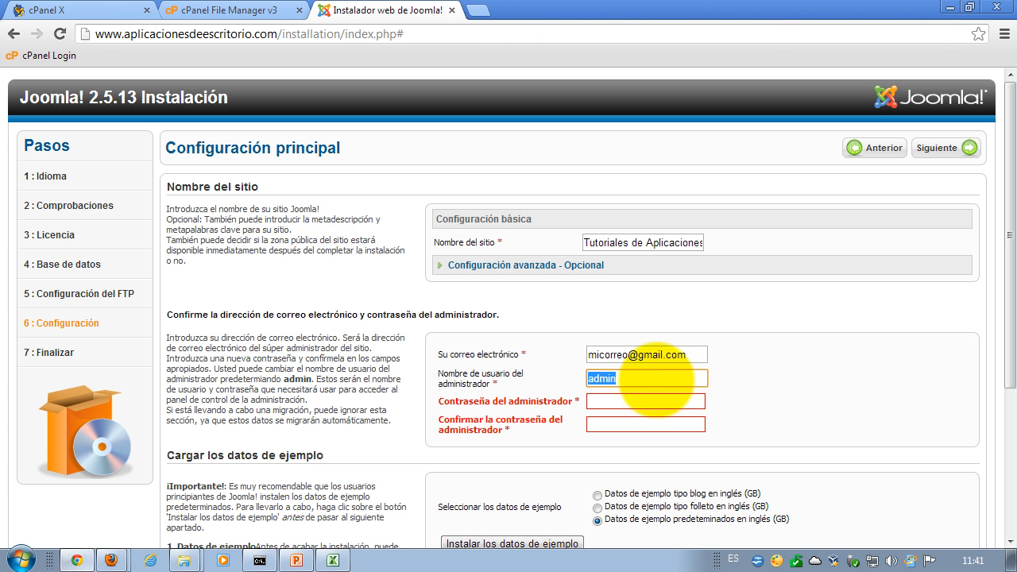
pyautogui.click(662, 382)
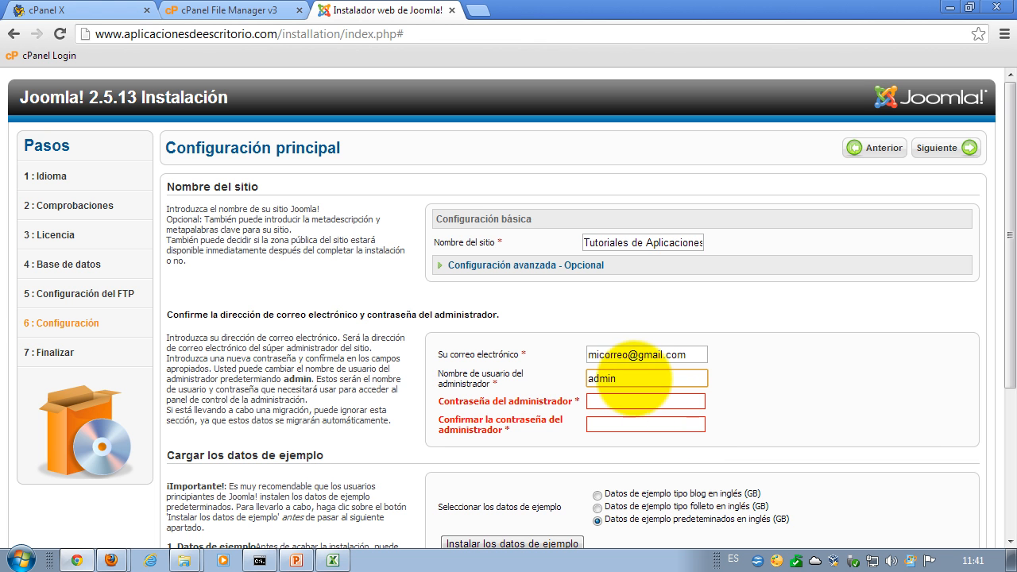
pyautogui.moveTo(640, 381); pyautogui.dragTo(541, 364)
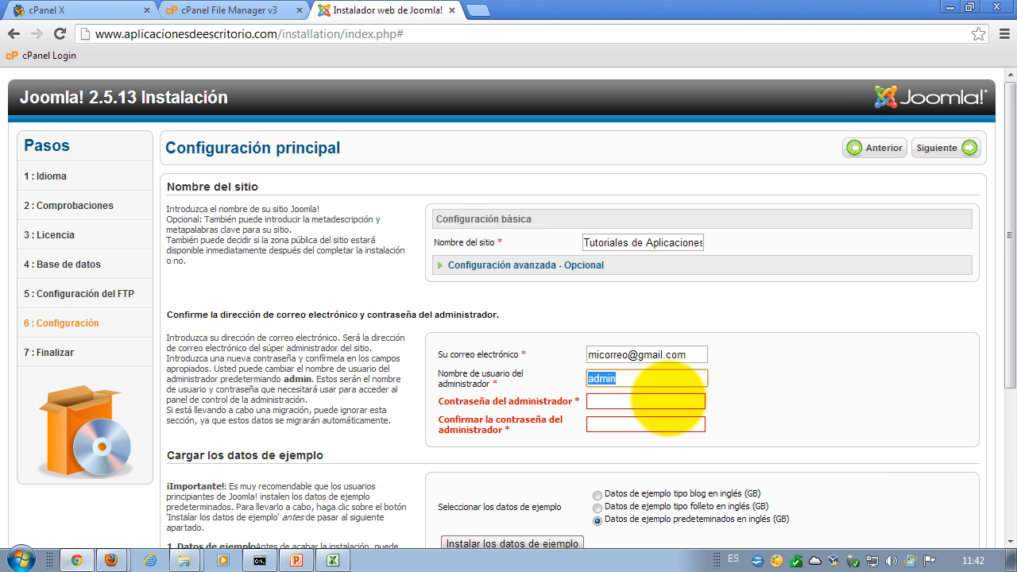
# - Replace the administrator username with 'webmaster'
pyautogui.write('webmaster')
pyautogui.press('Tab')
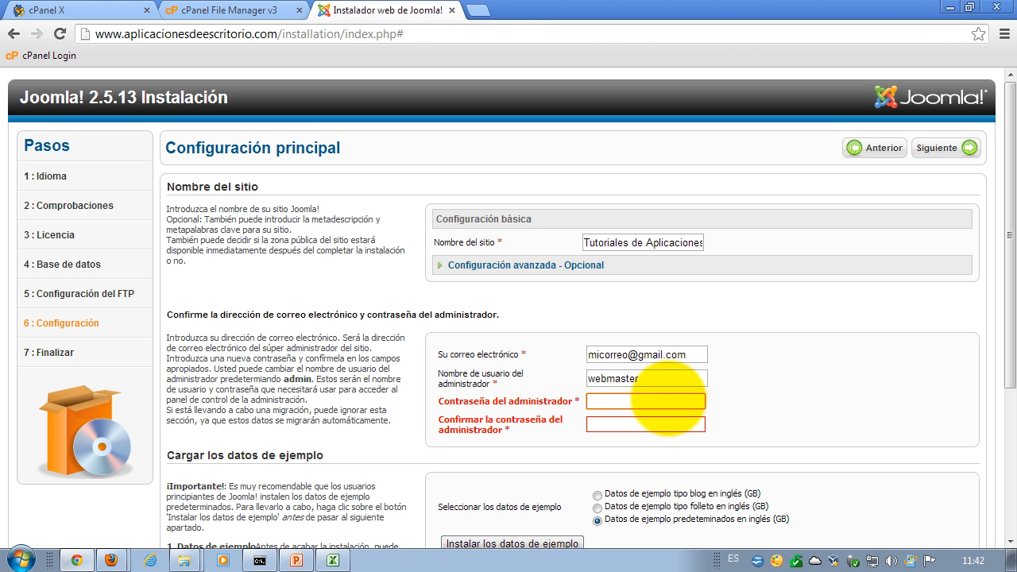
pyautogui.hotkey('shift', 'Tab')
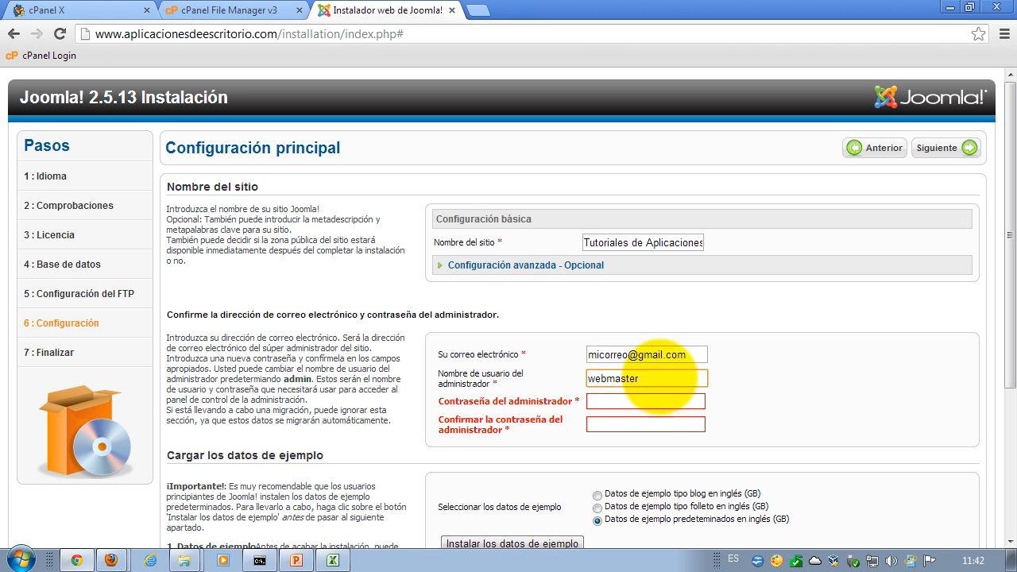
pyautogui.click(644, 403)
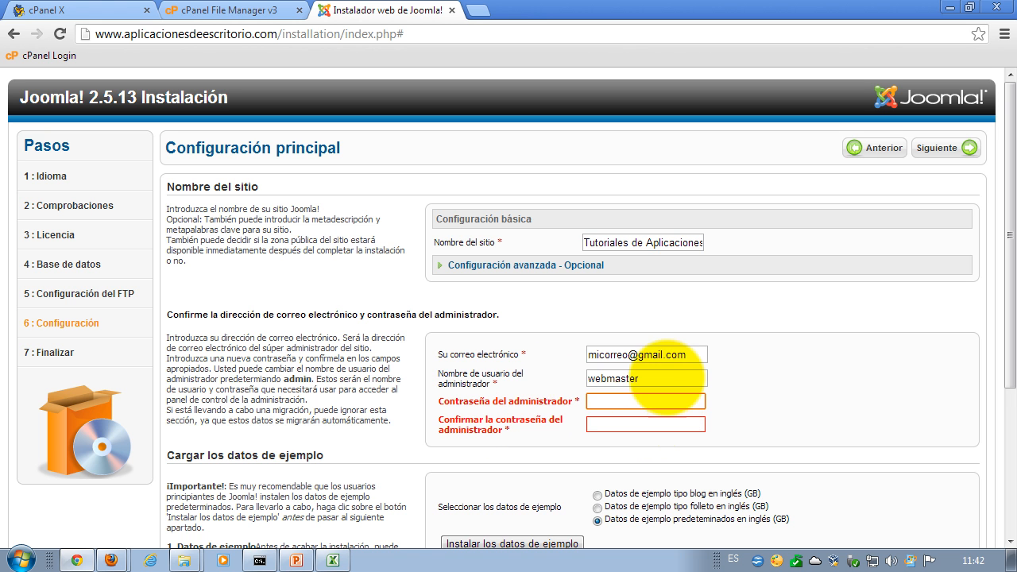
pyautogui.hotkey('shift', 'Tab')
pyautogui.click(629, 403)
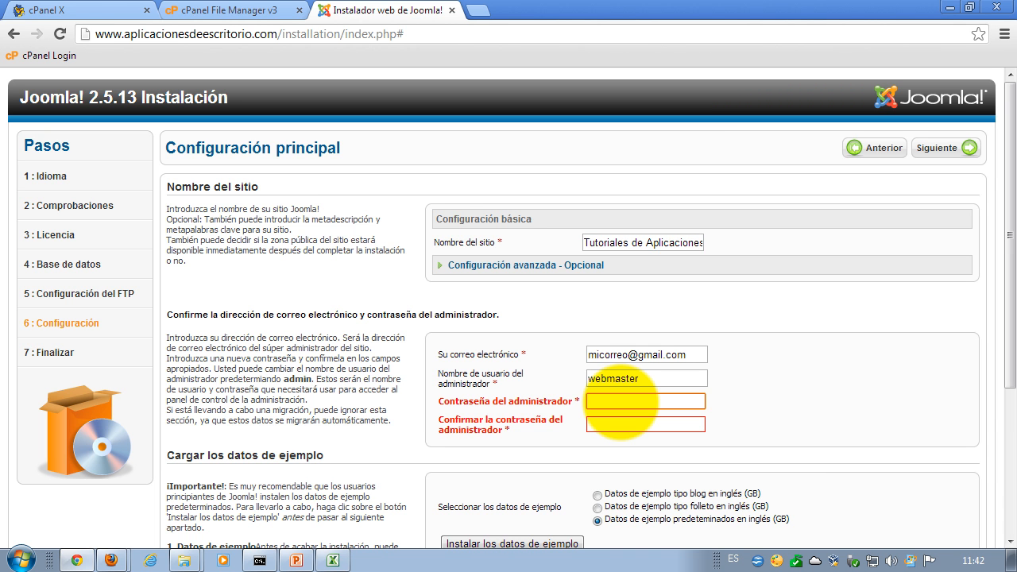
# - Enter the administrator password and repeat it in the confirmation field
pyautogui.write('•••••••••')
pyautogui.press('BackSpace')
pyautogui.press('BackSpace')
pyautogui.press('BackSpace')
pyautogui.press('BackSpace')
pyautogui.press('BackSpace')
pyautogui.press('BackSpace')
pyautogui.press('BackSpace')
pyautogui.press('BackSpace')
pyautogui.press('BackSpace')
pyautogui.write('•••••••••')
pyautogui.press('Tab')
pyautogui.write('•••••••••')
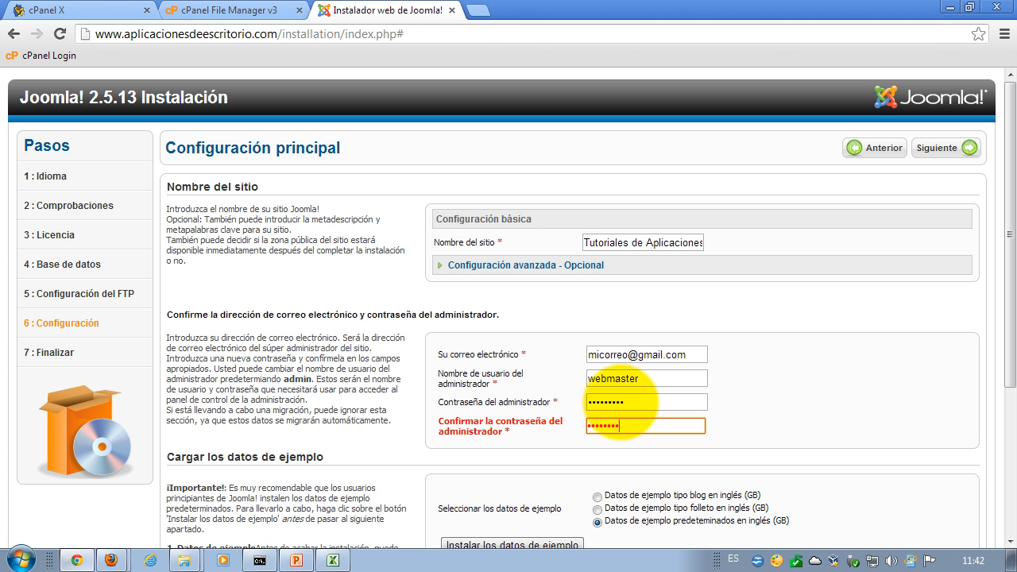
pyautogui.click(751, 407)
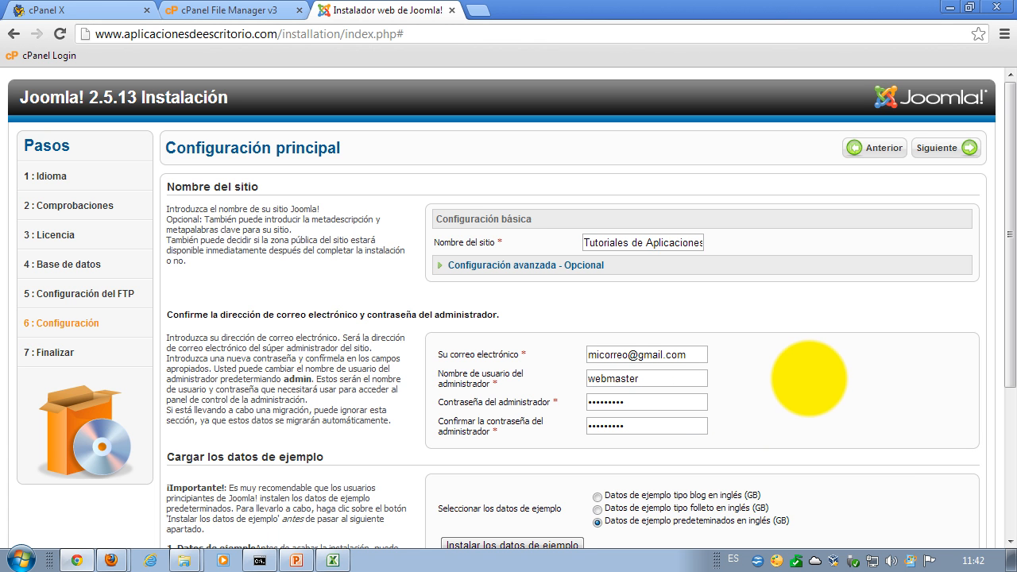
pyautogui.click(656, 403)
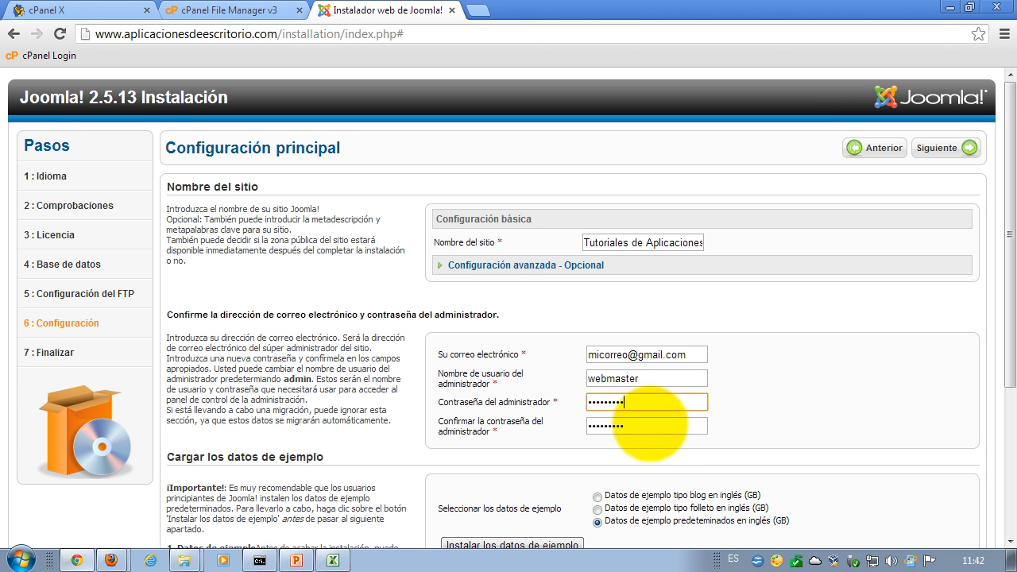
pyautogui.click(828, 390)
# - Install the default English (GB) sample data with Datos de ejemplo predeterminados
pyautogui.scroll(-1, 795, 390)
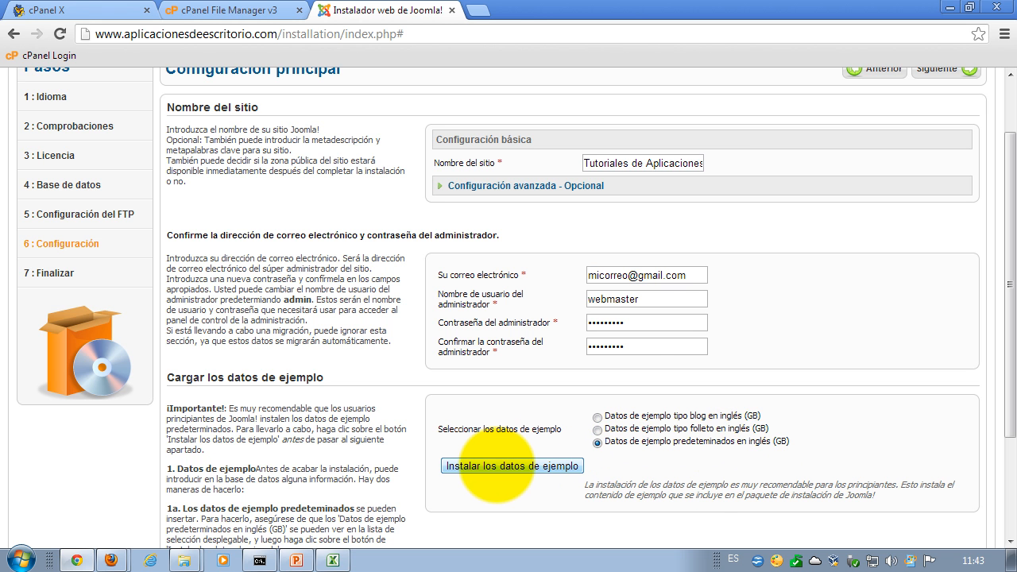
pyautogui.click(495, 467)
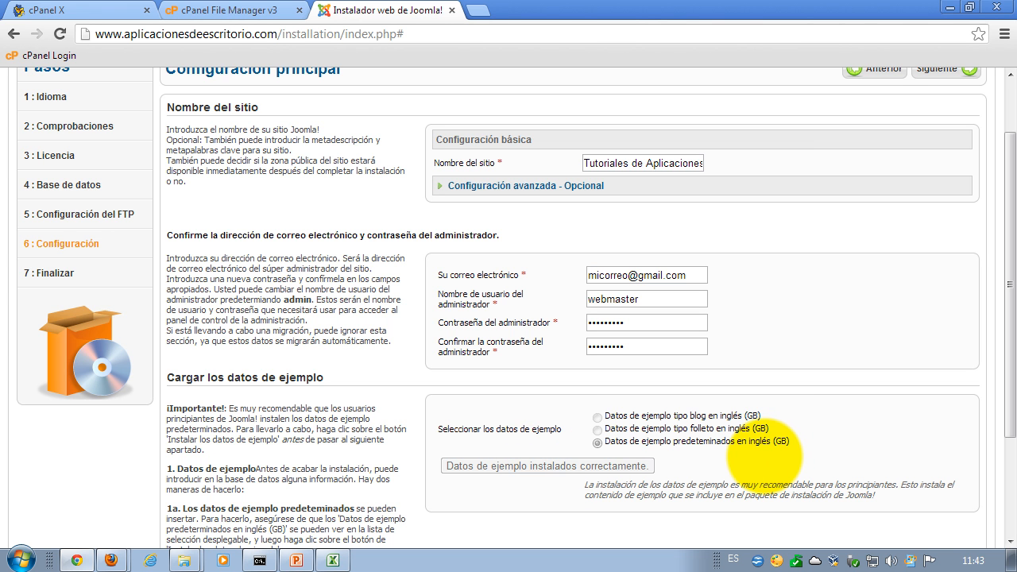
pyautogui.scroll(1, 824, 458)
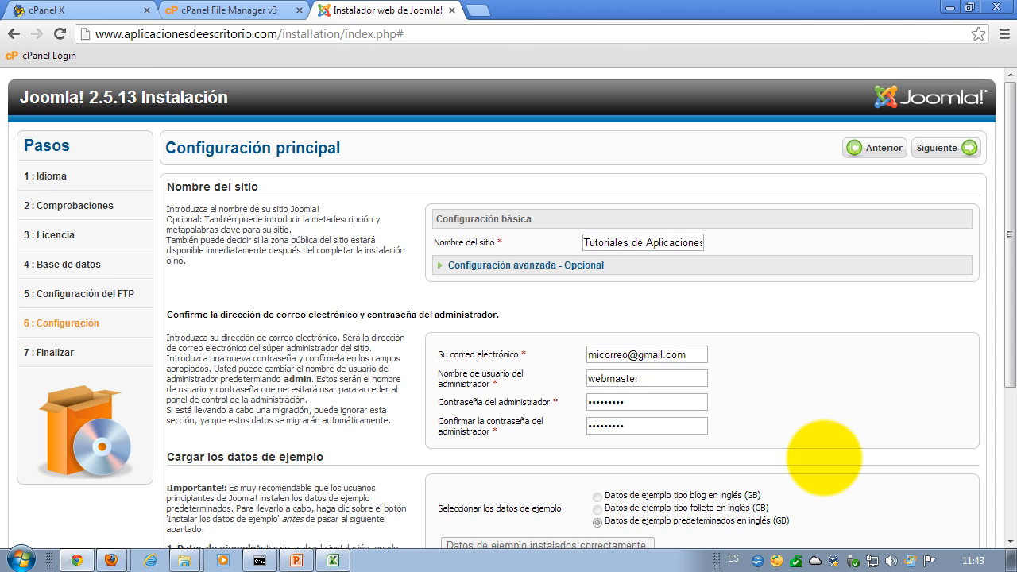
pyautogui.scroll(-2, 824, 458)
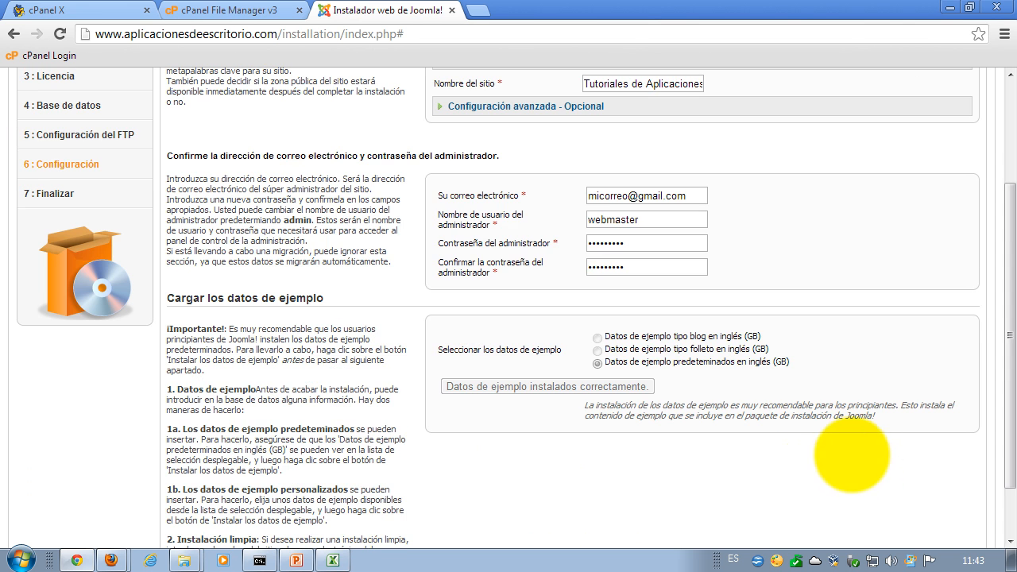
# - In the Excel sheet, record admin user 'webmaster' and its password in the Joomla section
pyautogui.click(333, 560)
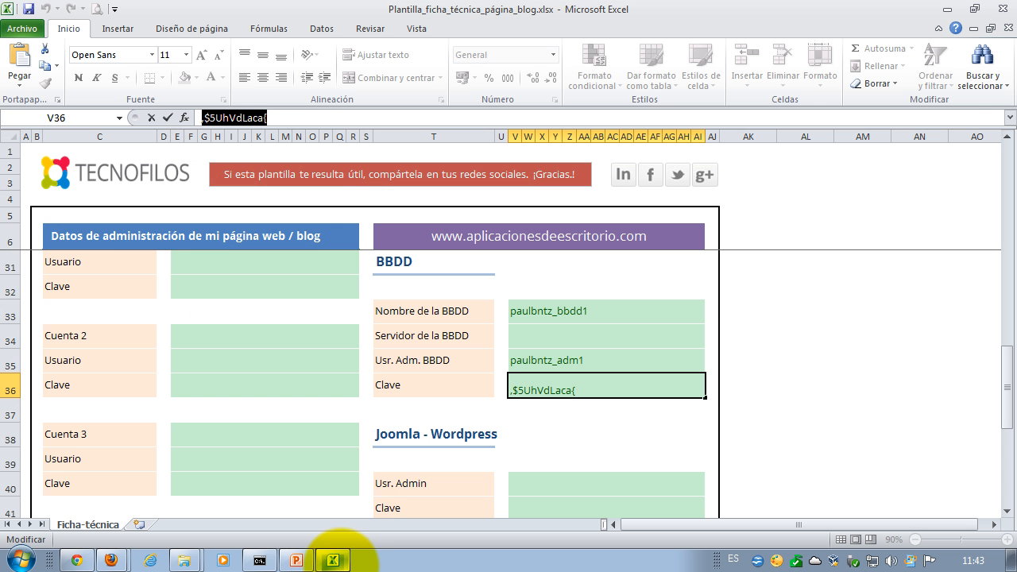
pyautogui.click(851, 366)
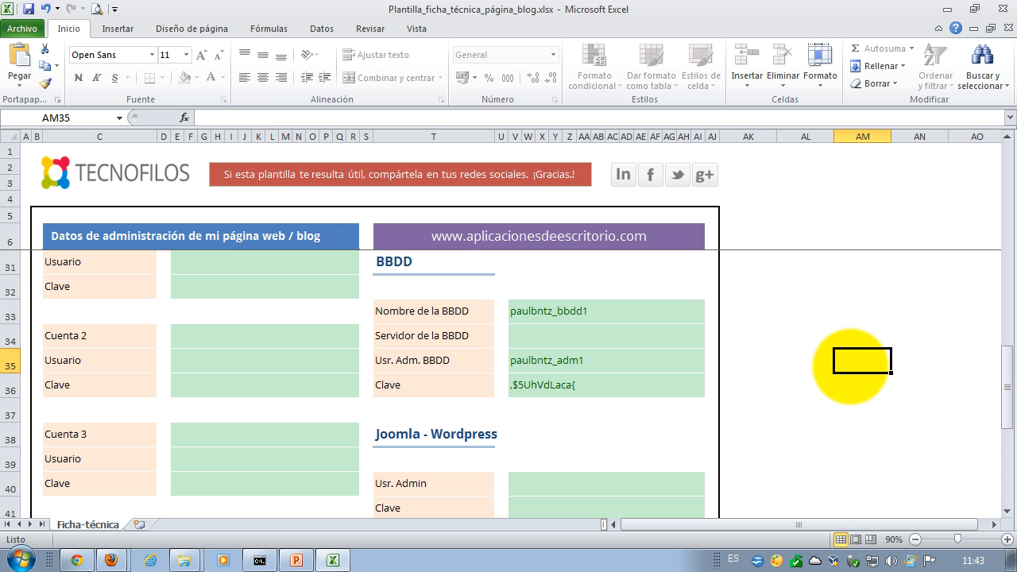
pyautogui.scroll(-1, 850, 366)
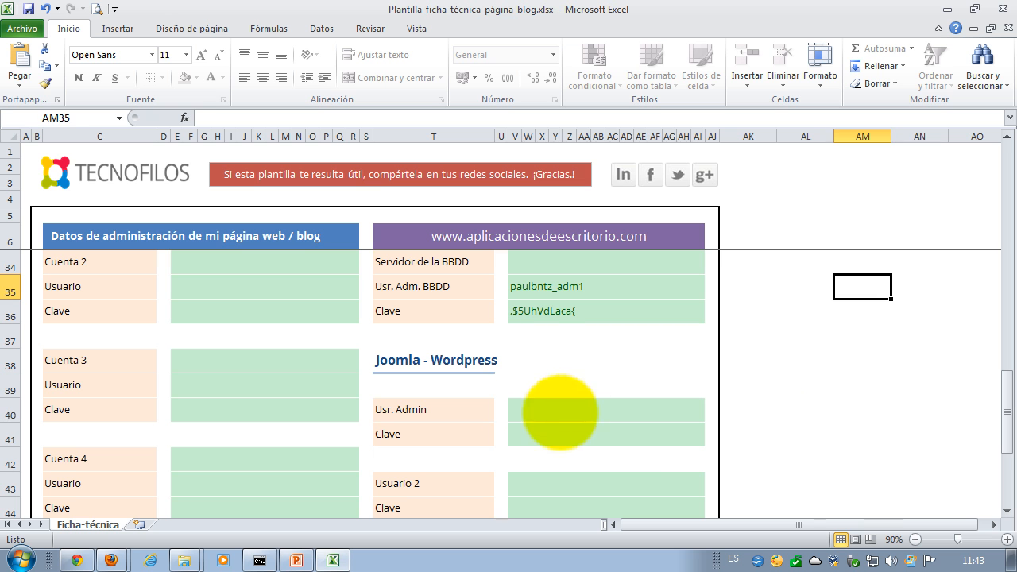
pyautogui.click(556, 418)
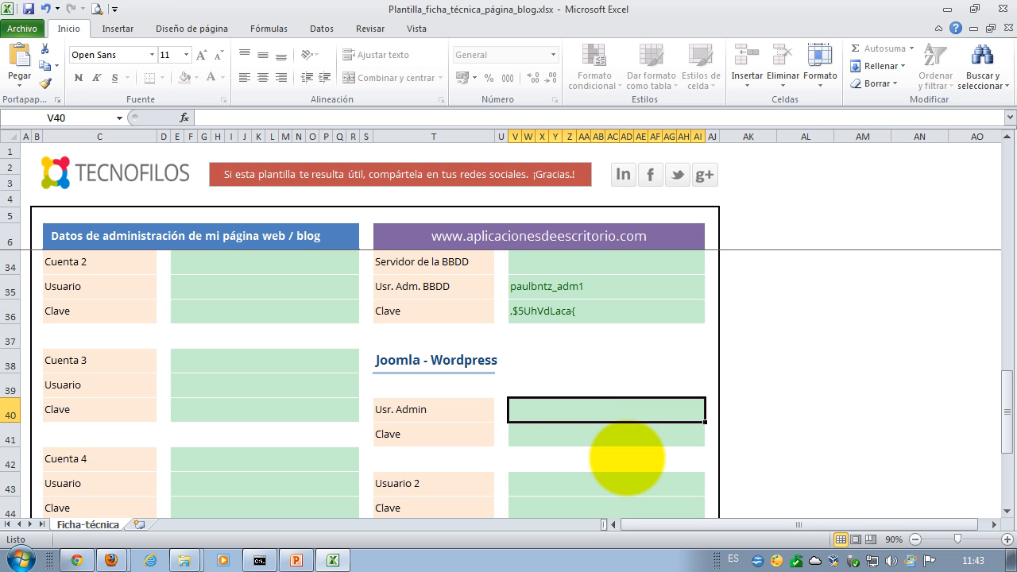
pyautogui.write('webmaster')
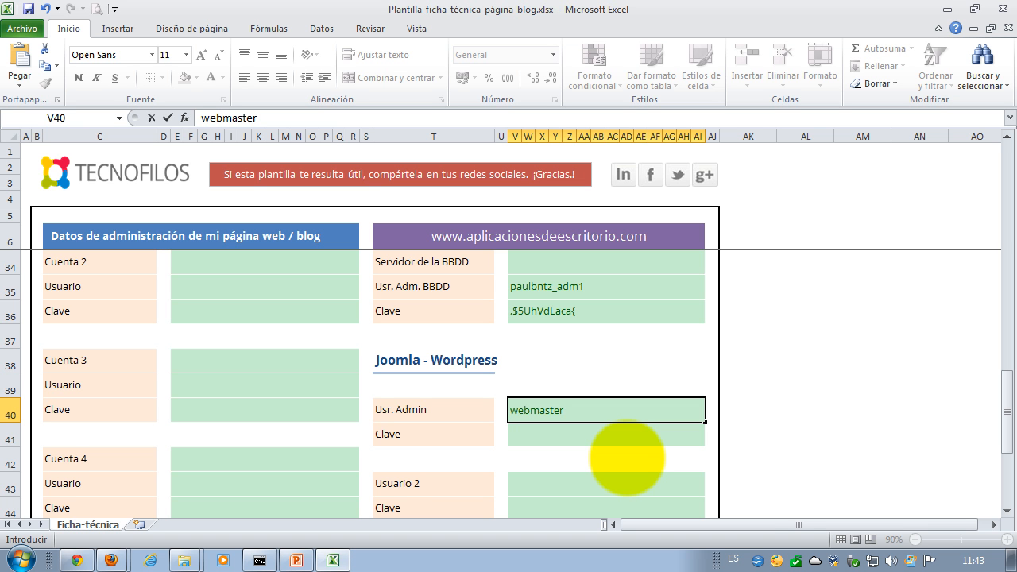
pyautogui.press('Return')
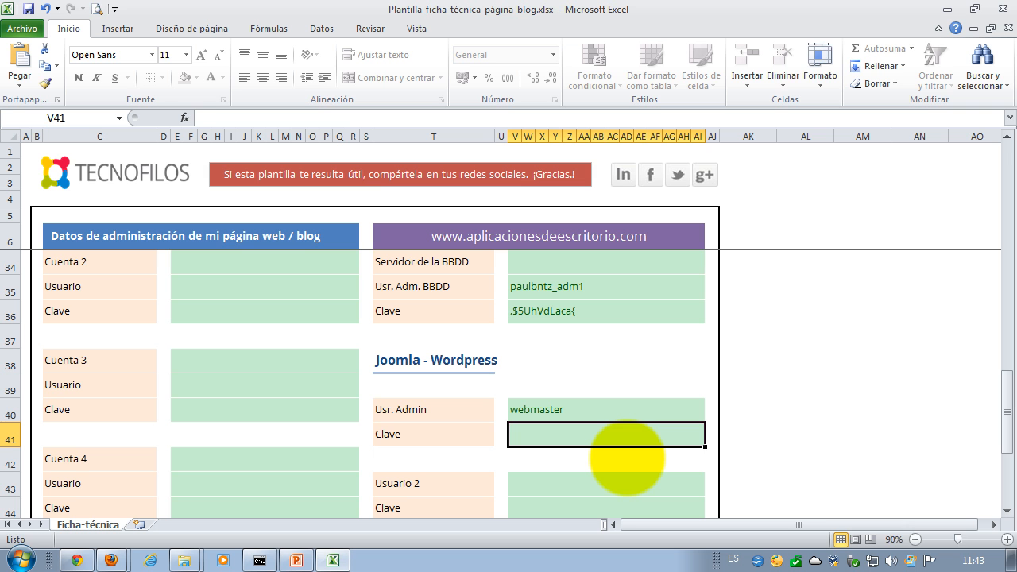
pyautogui.write('miclave')
pyautogui.press('Return')
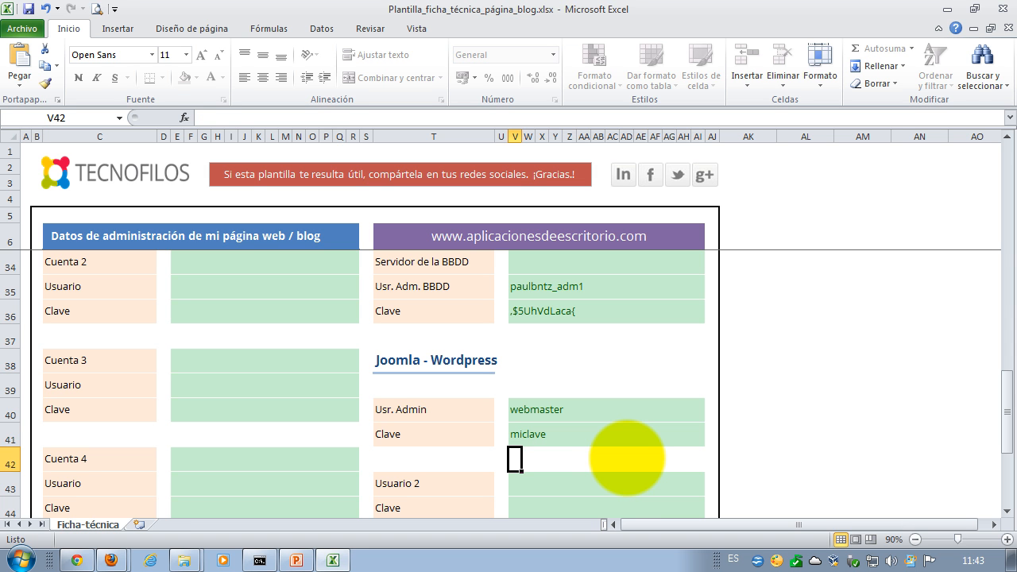
# - Check the Usr. Admin username and password cells in the sheet
pyautogui.click(575, 437)
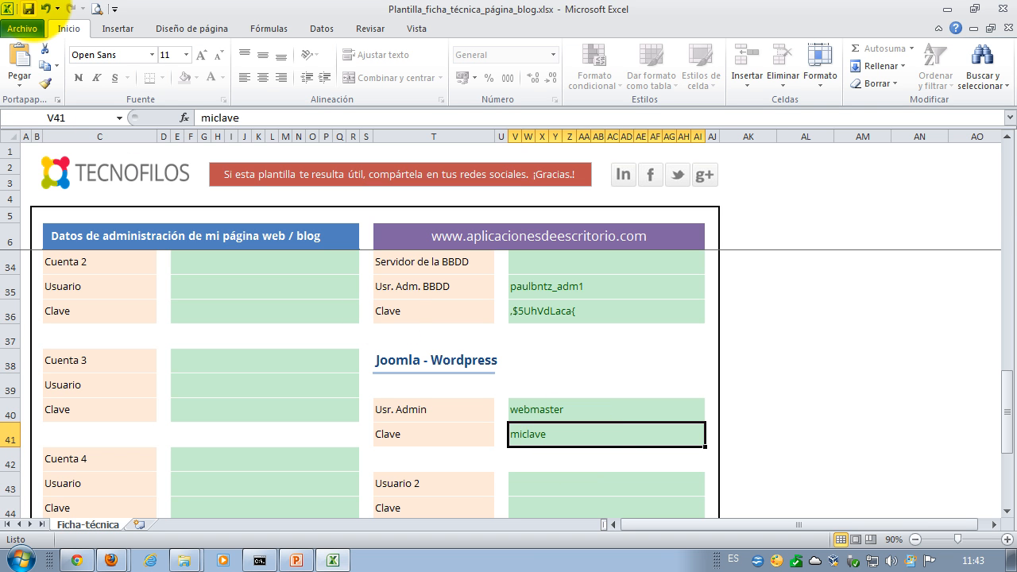
pyautogui.click(795, 411)
pyautogui.scroll(-1, 792, 413)
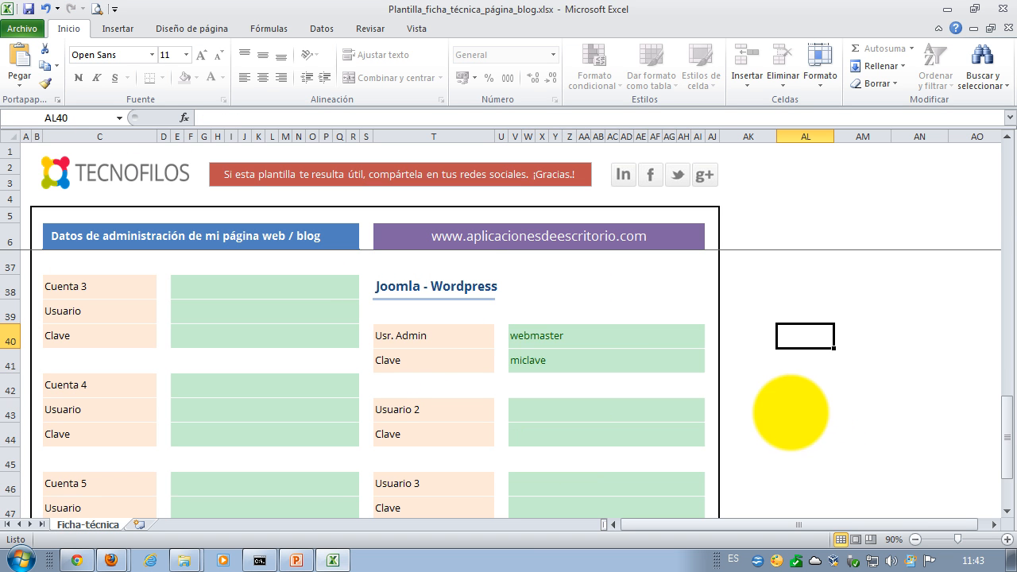
pyautogui.click(469, 342)
pyautogui.click(547, 342)
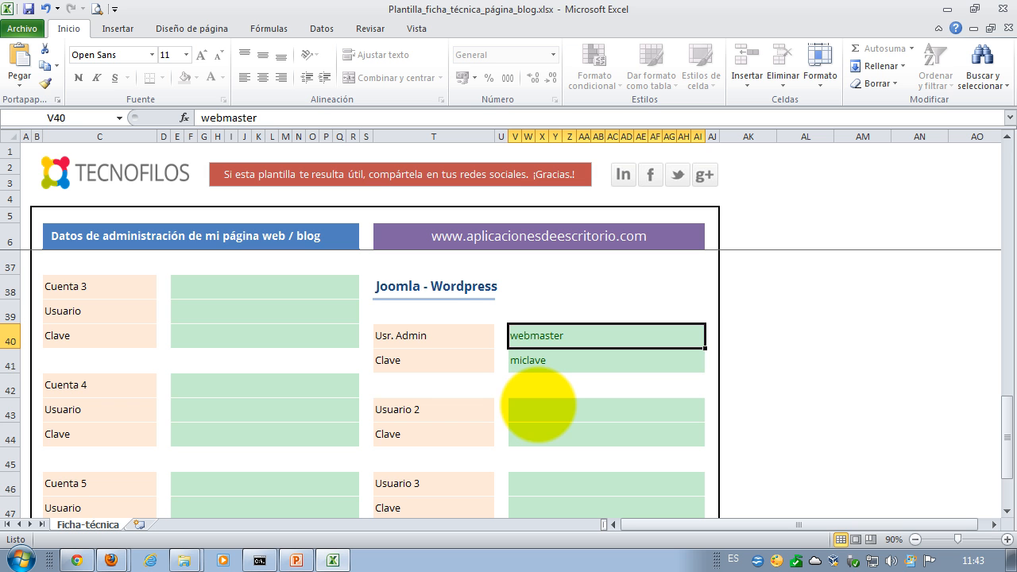
pyautogui.click(556, 359)
pyautogui.click(556, 336)
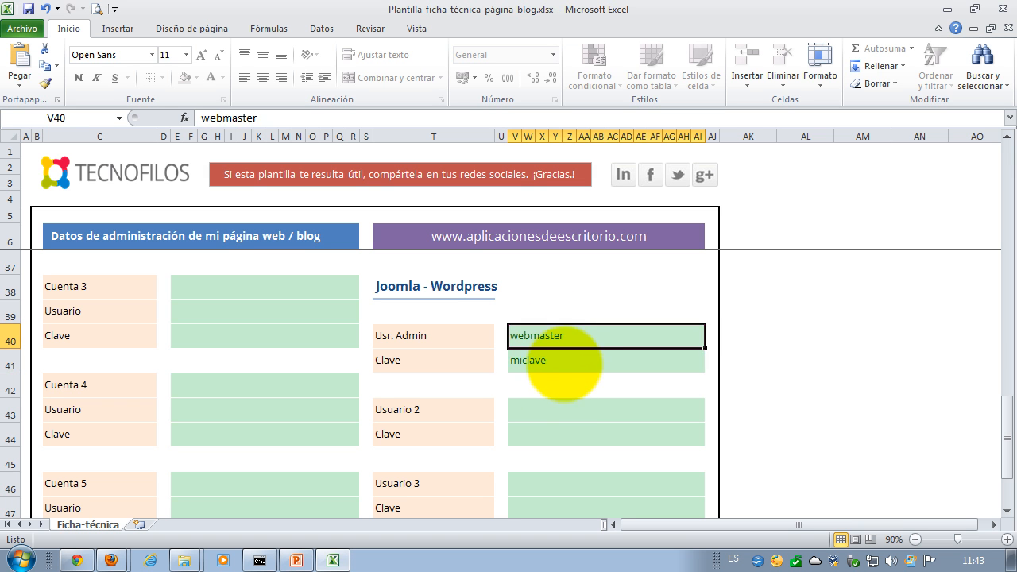
pyautogui.click(563, 362)
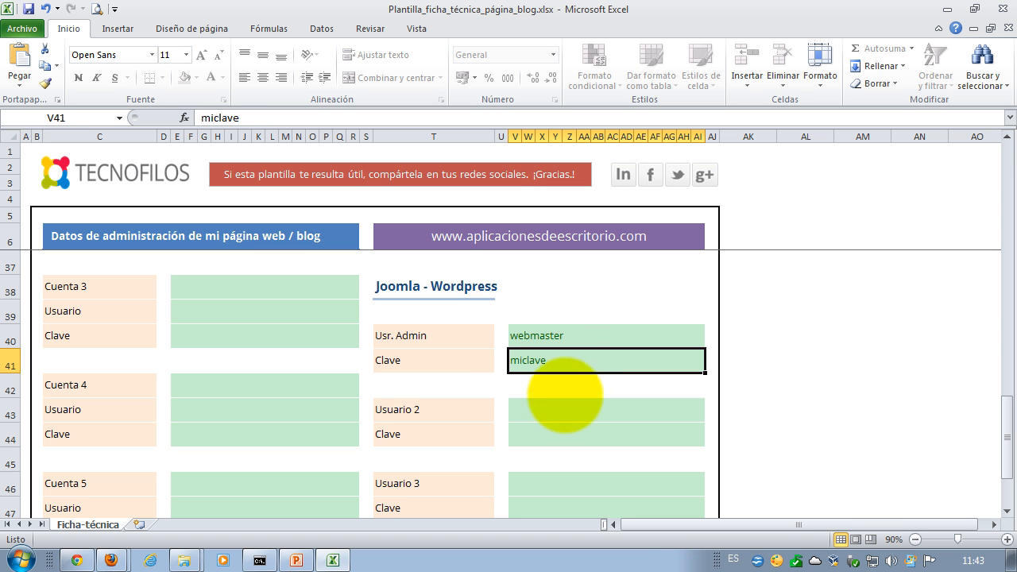
# - Point out the Usuario 2 and Usuario 3 cells, then minimize the workbook
pyautogui.click(459, 414)
pyautogui.click(548, 412)
pyautogui.click(544, 444)
pyautogui.click(451, 414)
pyautogui.click(550, 414)
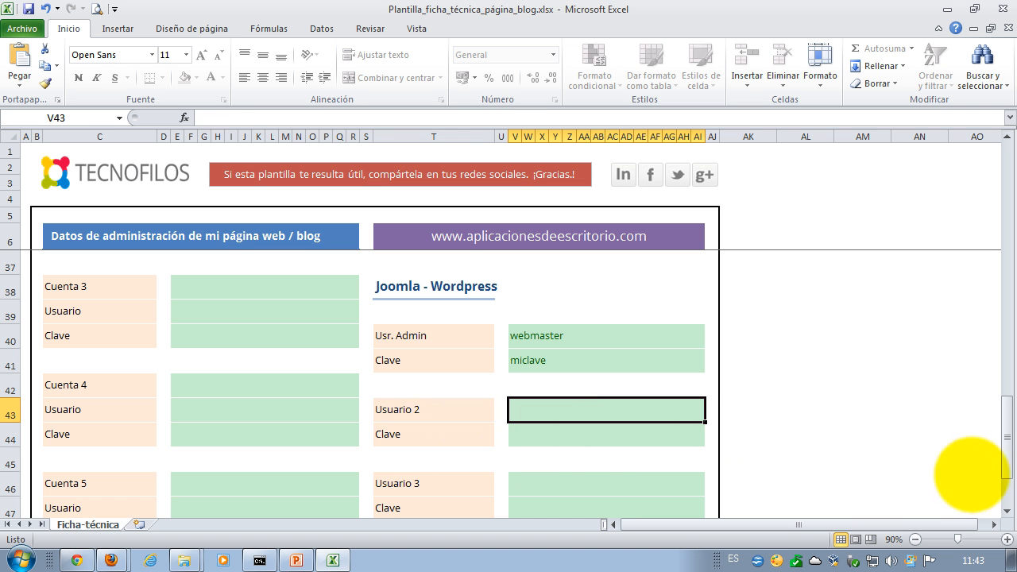
pyautogui.moveTo(1001, 421); pyautogui.dragTo(912, 433)
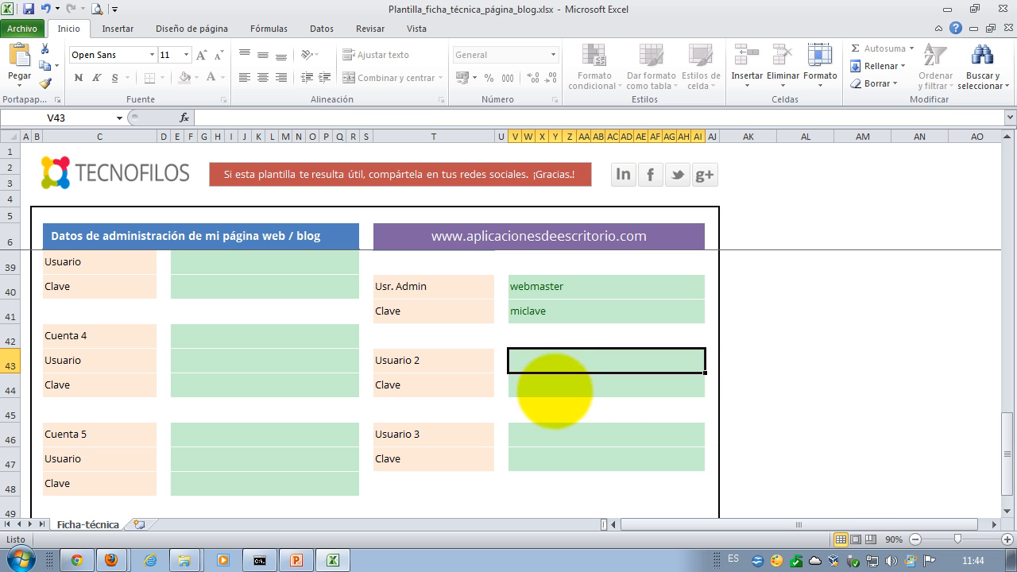
pyautogui.click(538, 436)
pyautogui.click(531, 459)
pyautogui.click(533, 436)
pyautogui.click(549, 362)
pyautogui.click(547, 386)
pyautogui.click(540, 436)
pyautogui.click(438, 437)
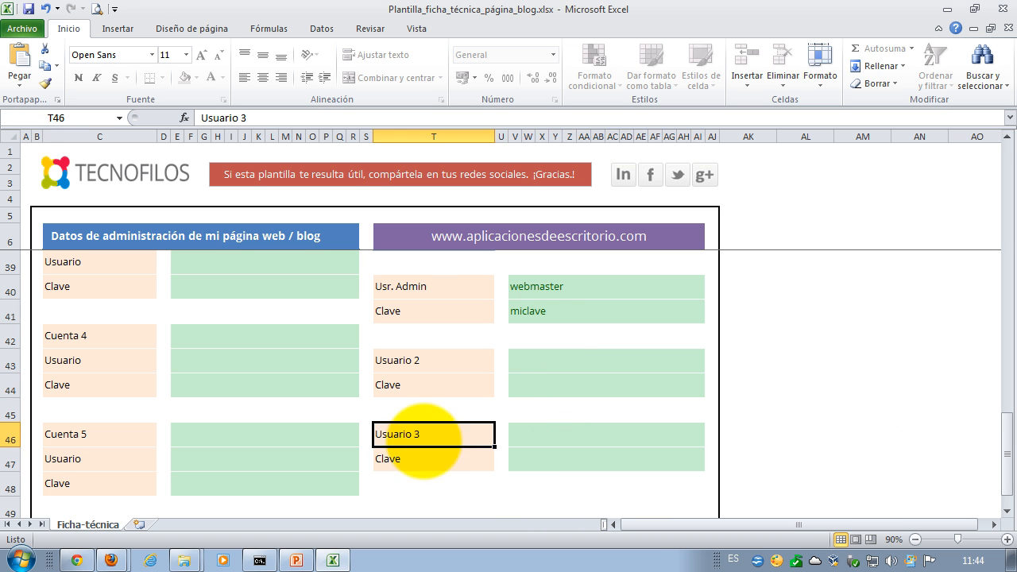
pyautogui.click(521, 457)
pyautogui.click(450, 364)
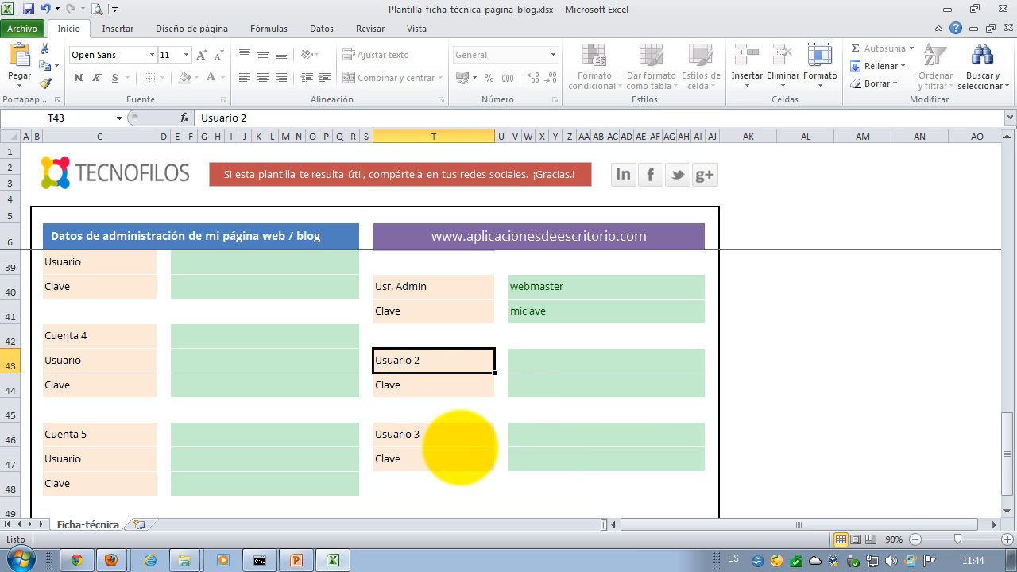
pyautogui.click(545, 455)
pyautogui.click(543, 434)
pyautogui.click(540, 362)
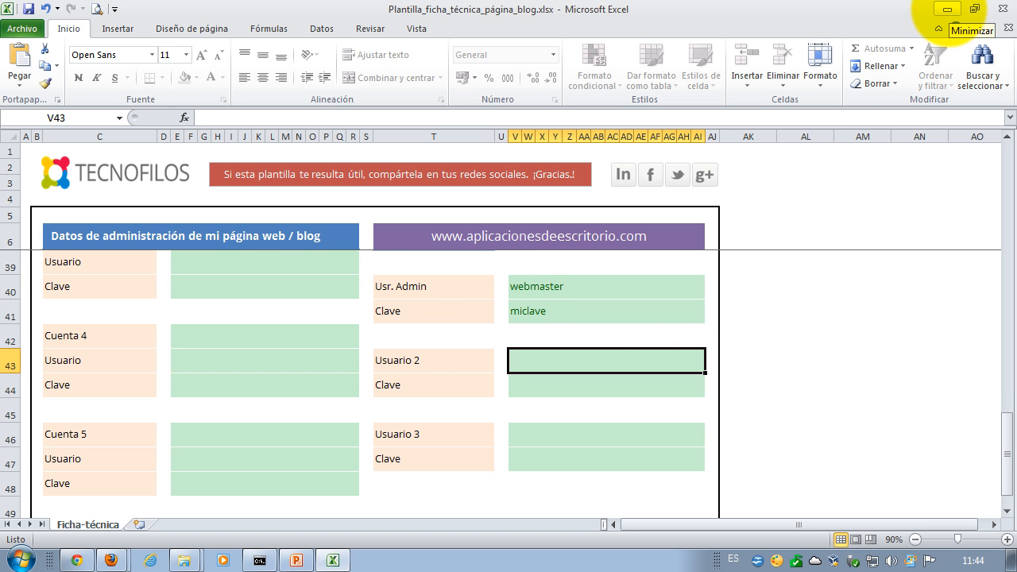
pyautogui.click(947, 9)
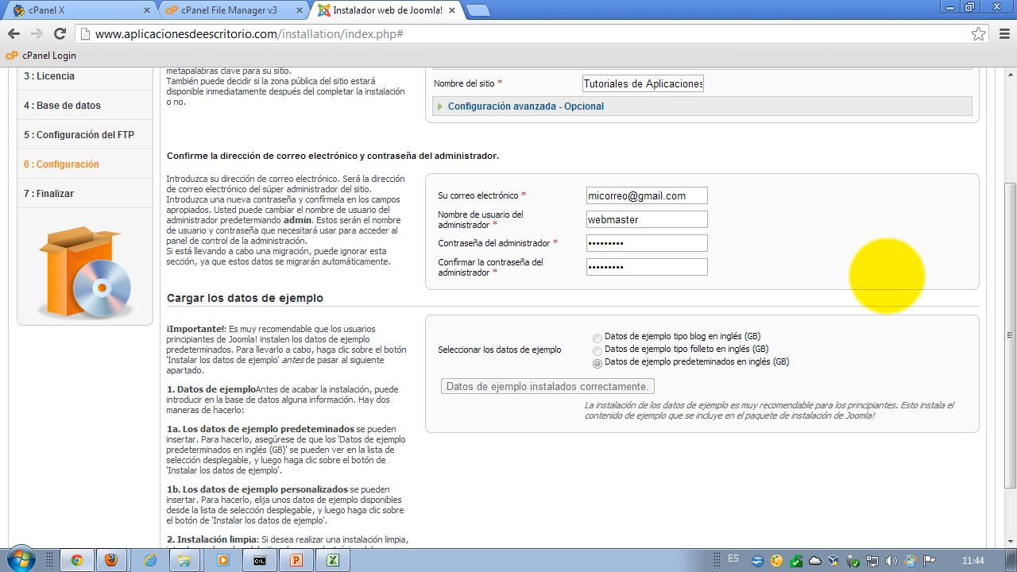
# - Advance to the Finalizar page and delete the installation folder
pyautogui.scroll(3, 876, 304)
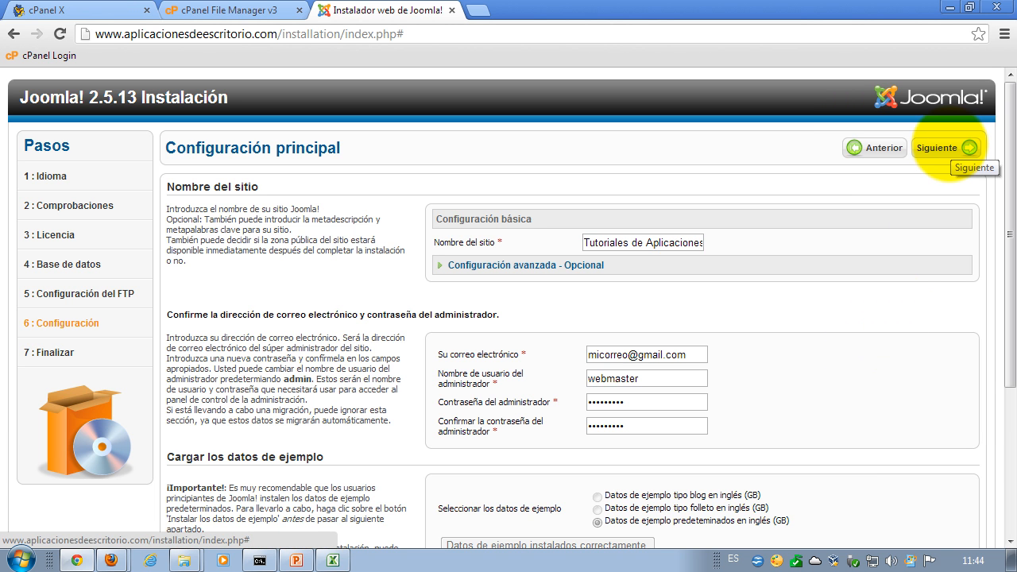
pyautogui.click(950, 147)
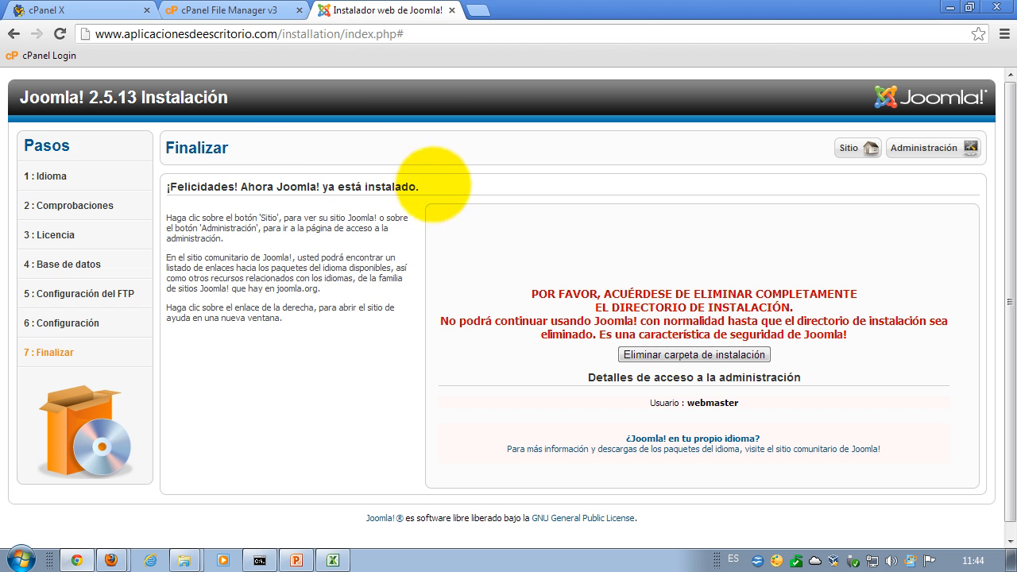
pyautogui.moveTo(430, 187); pyautogui.dragTo(168, 185)
pyautogui.click(332, 231)
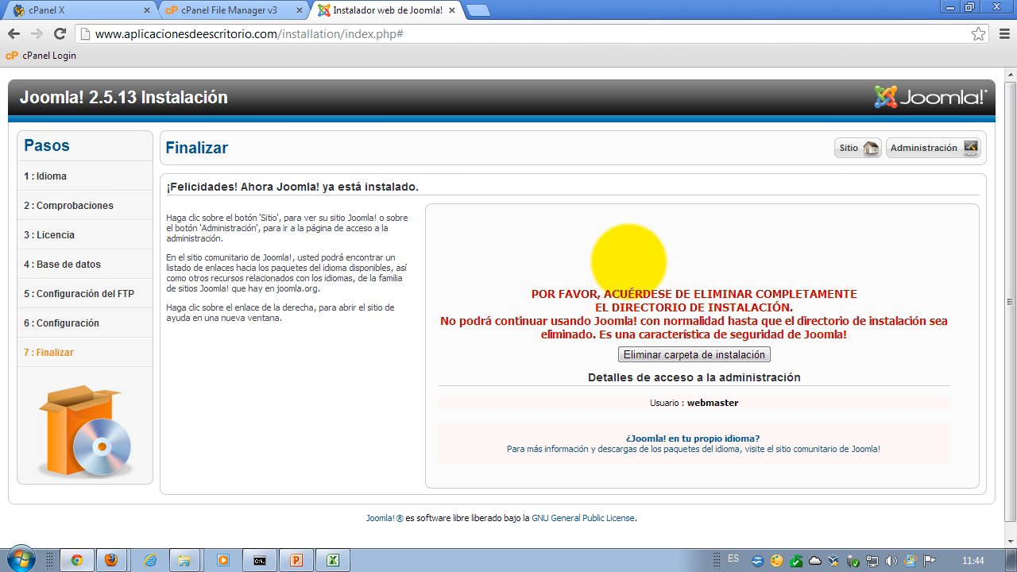
pyautogui.scroll(-1, 749, 265)
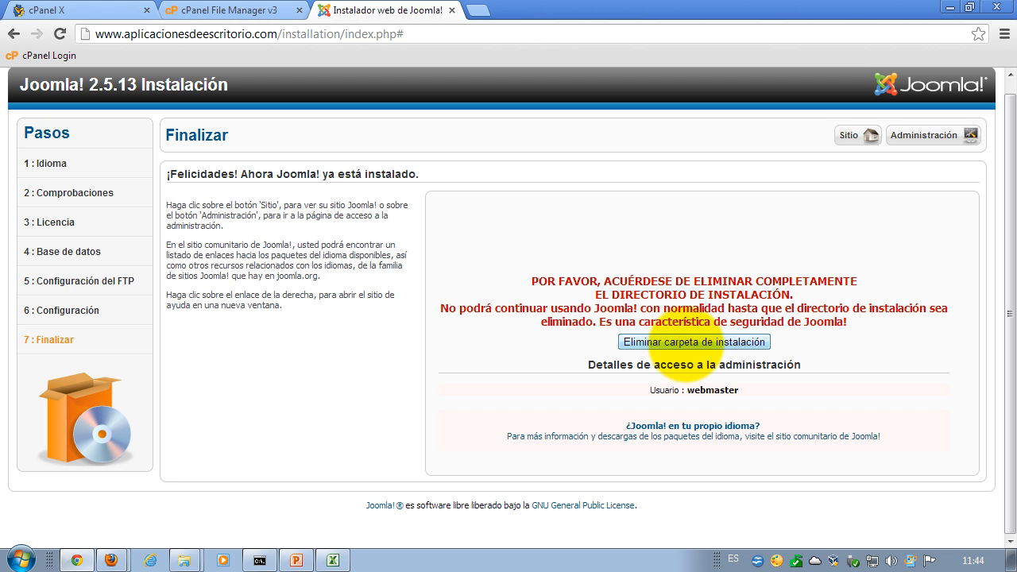
pyautogui.click(685, 344)
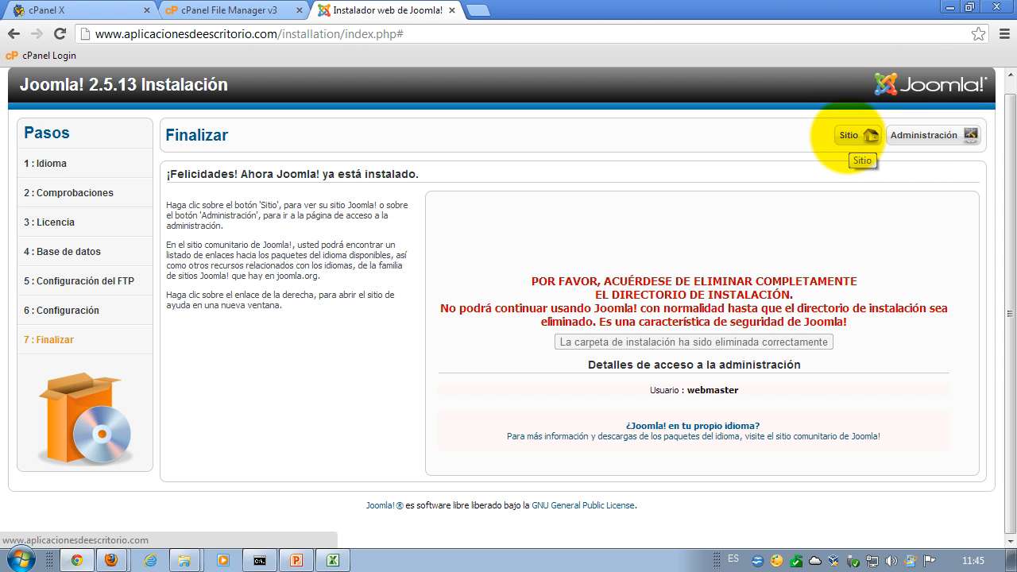
# - Open Sitio and Administración in new tabs, then view the front-end Home page
pyautogui.click(849, 135)
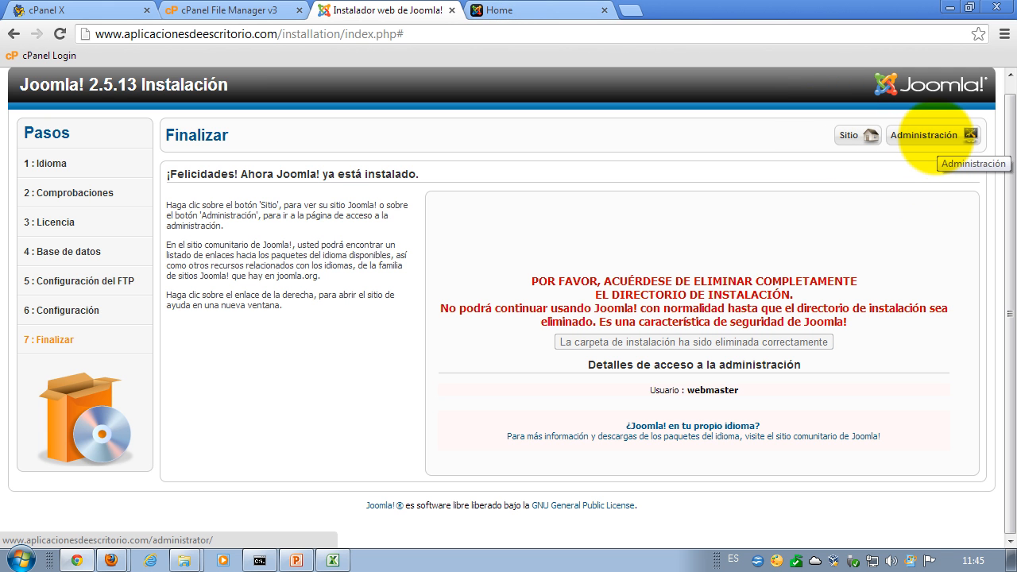
pyautogui.click(929, 136)
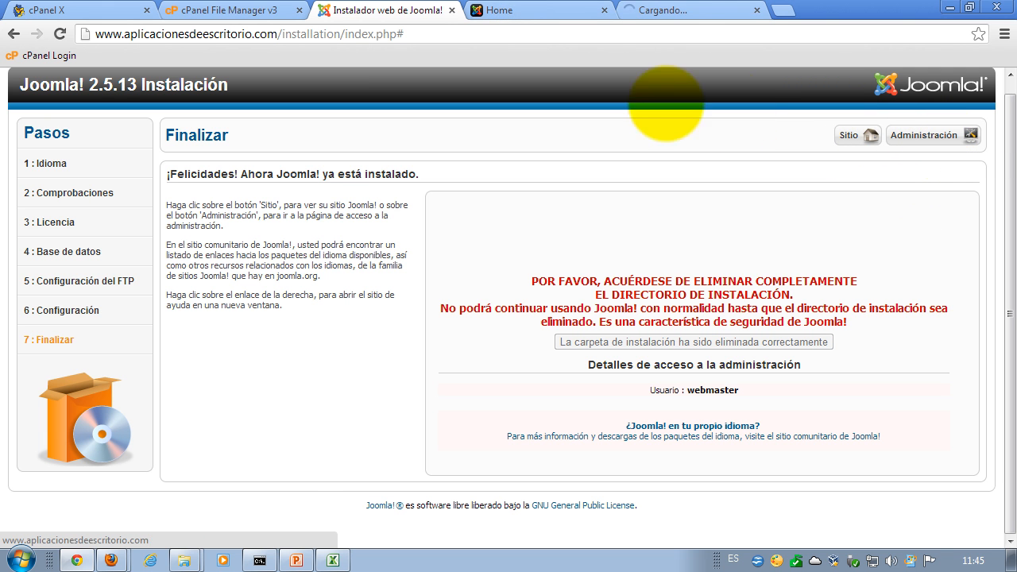
pyautogui.click(486, 14)
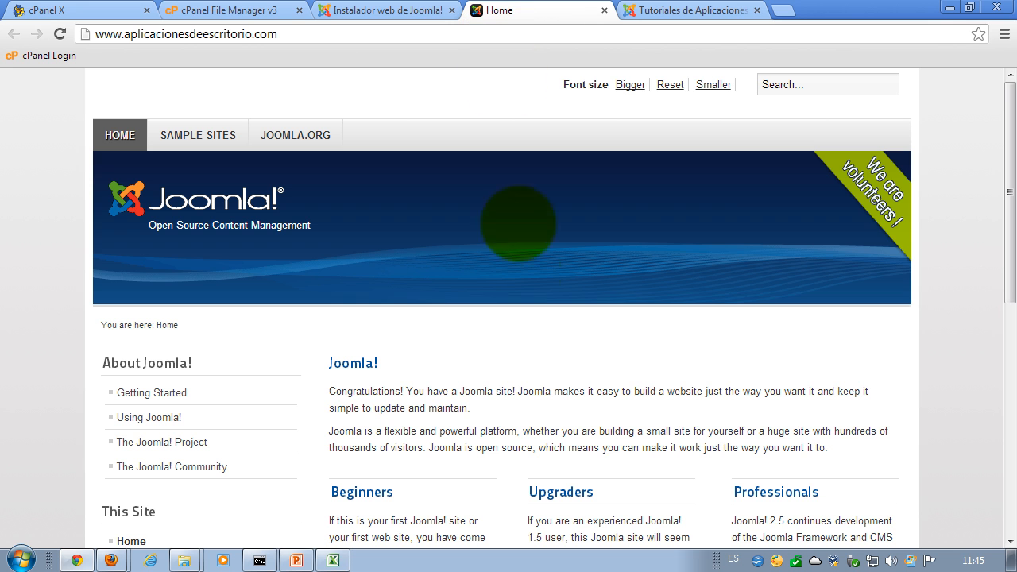
# - Scroll through the new site's front-end home page
pyautogui.click(264, 34)
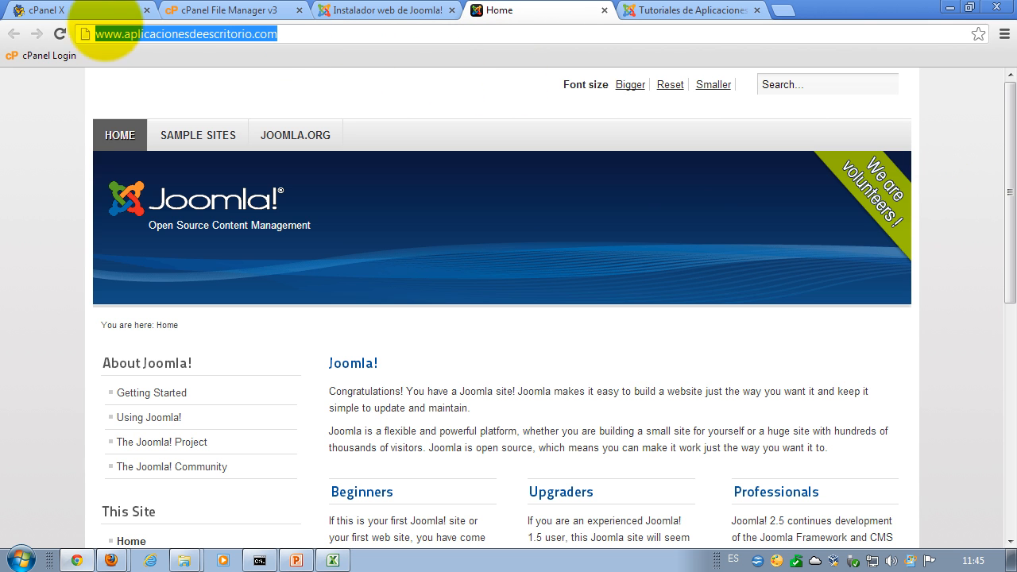
pyautogui.click(532, 371)
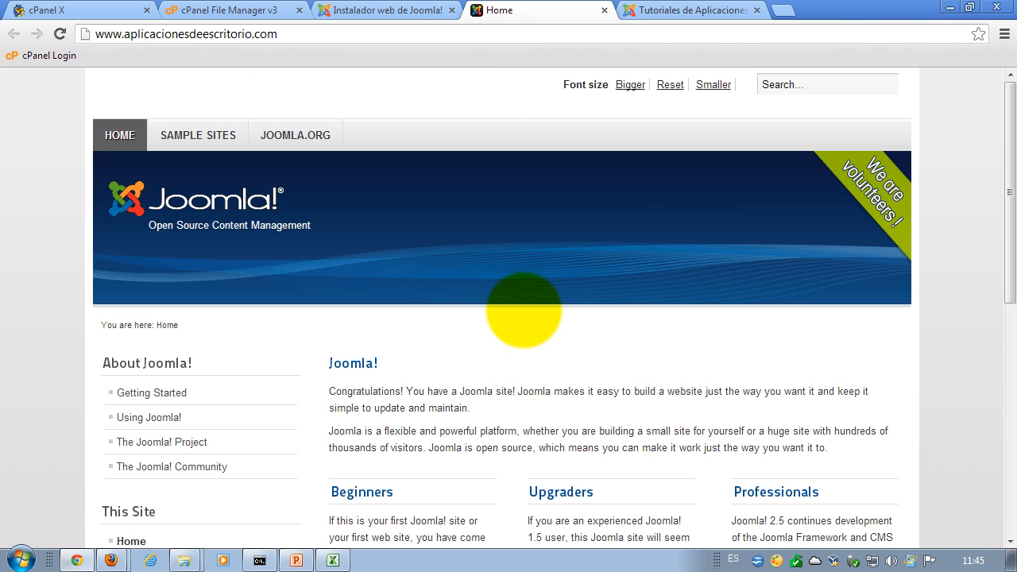
pyautogui.scroll(-3, 524, 311)
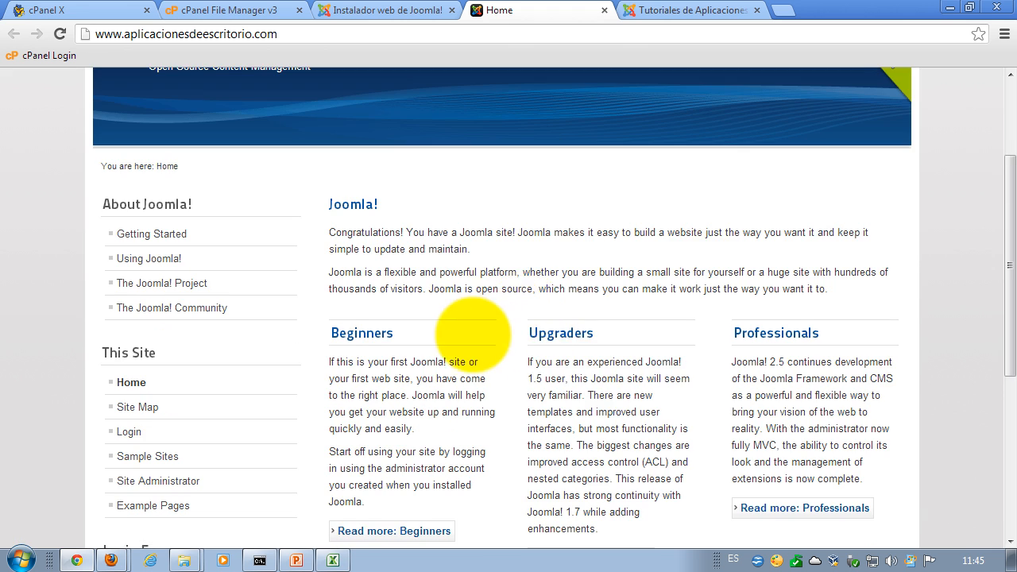
pyautogui.scroll(3, 432, 325)
pyautogui.scroll(-6, 481, 342)
pyautogui.scroll(6, 483, 334)
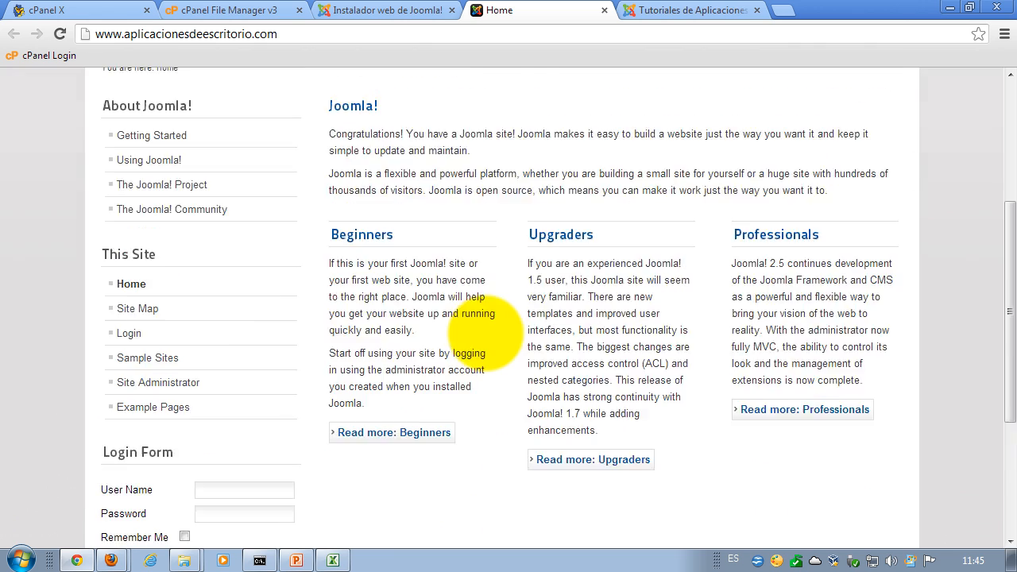
pyautogui.scroll(-5, 447, 344)
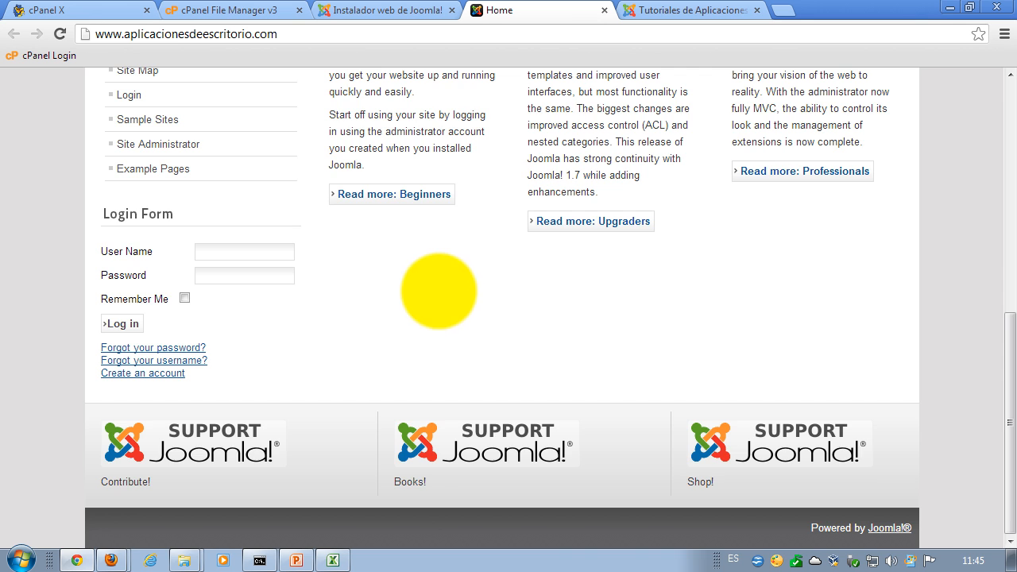
pyautogui.scroll(3, 442, 291)
pyautogui.scroll(2, 429, 294)
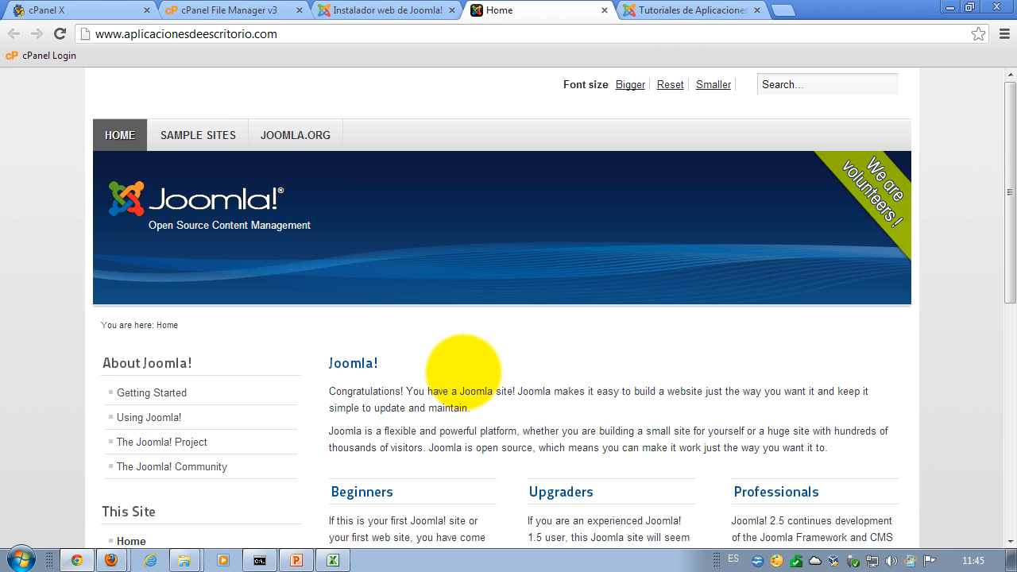
# - Open the Sample Sites page, then return to the administrator login tab
pyautogui.click(651, 10)
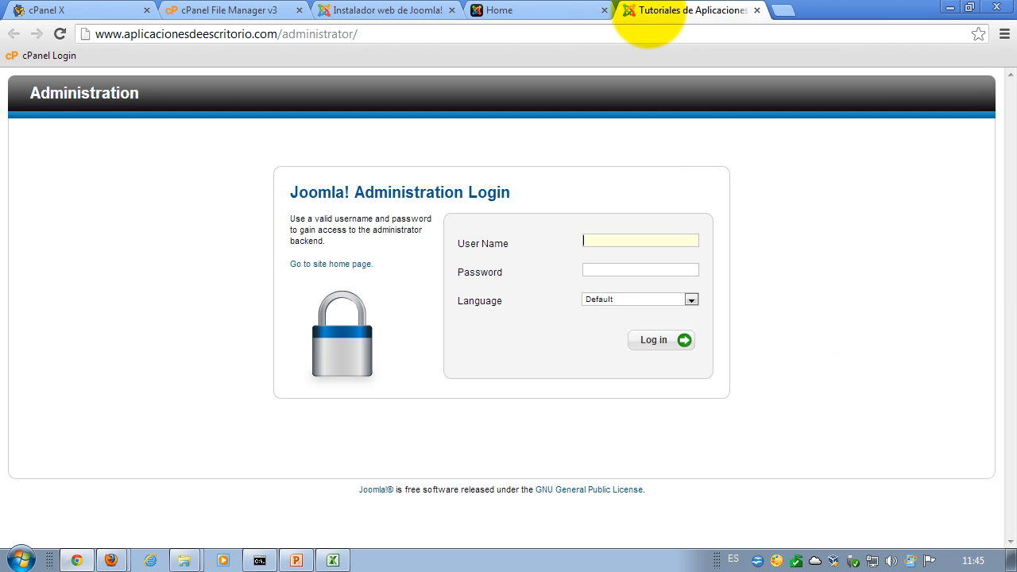
pyautogui.click(354, 11)
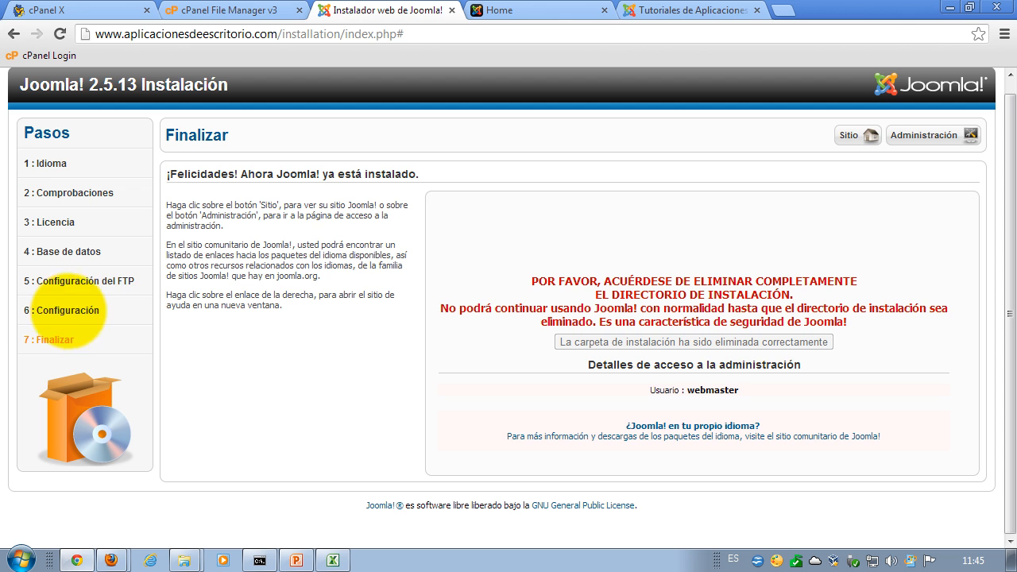
pyautogui.click(516, 10)
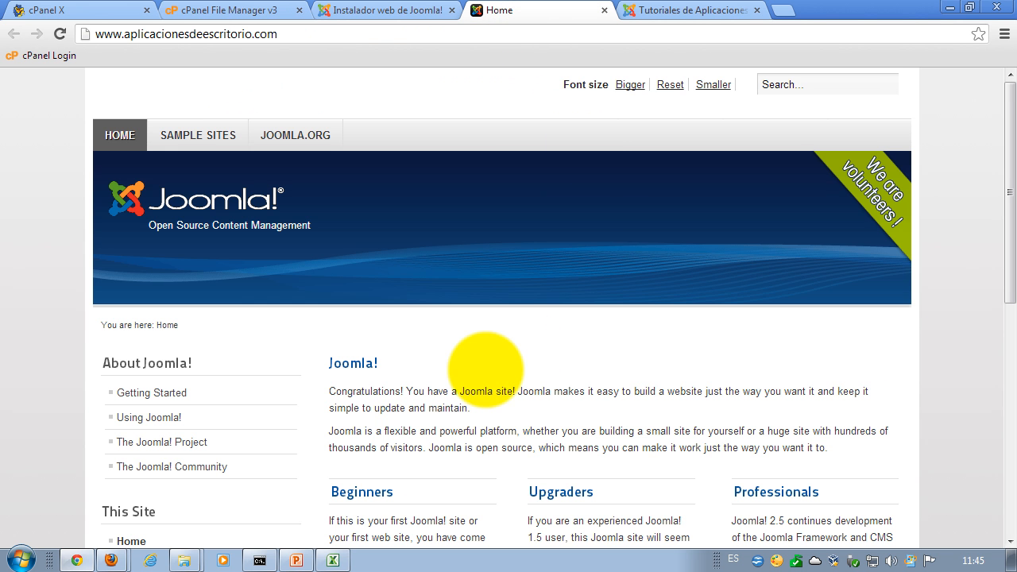
pyautogui.scroll(-3, 475, 305)
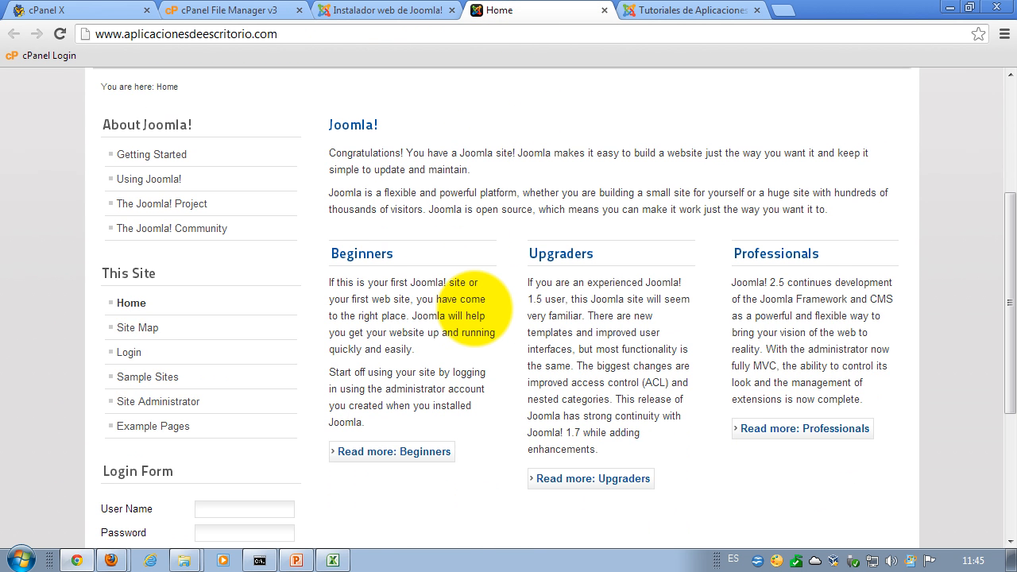
pyautogui.scroll(-1, 456, 265)
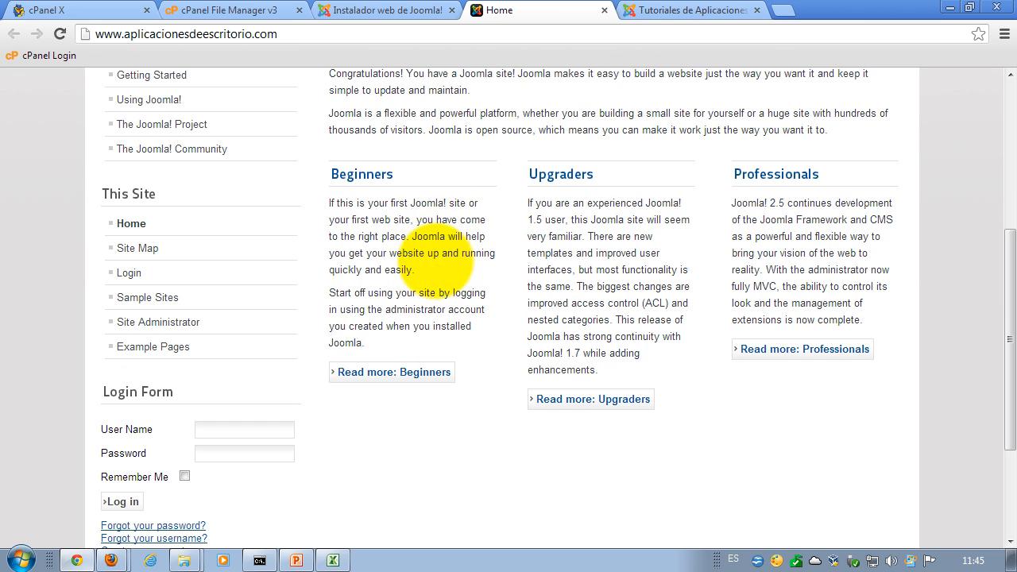
pyautogui.scroll(4, 442, 259)
pyautogui.click(198, 135)
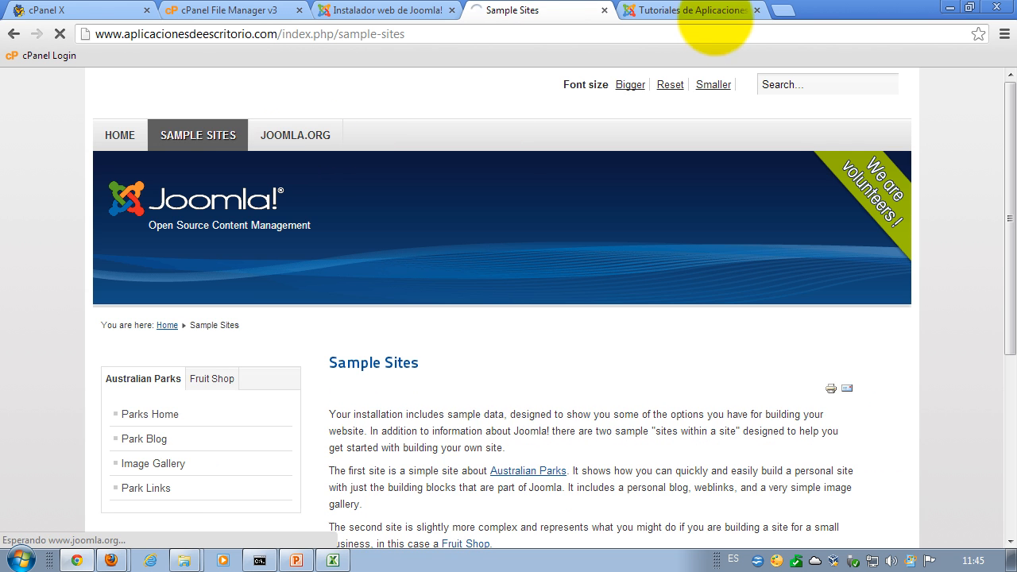
pyautogui.click(689, 12)
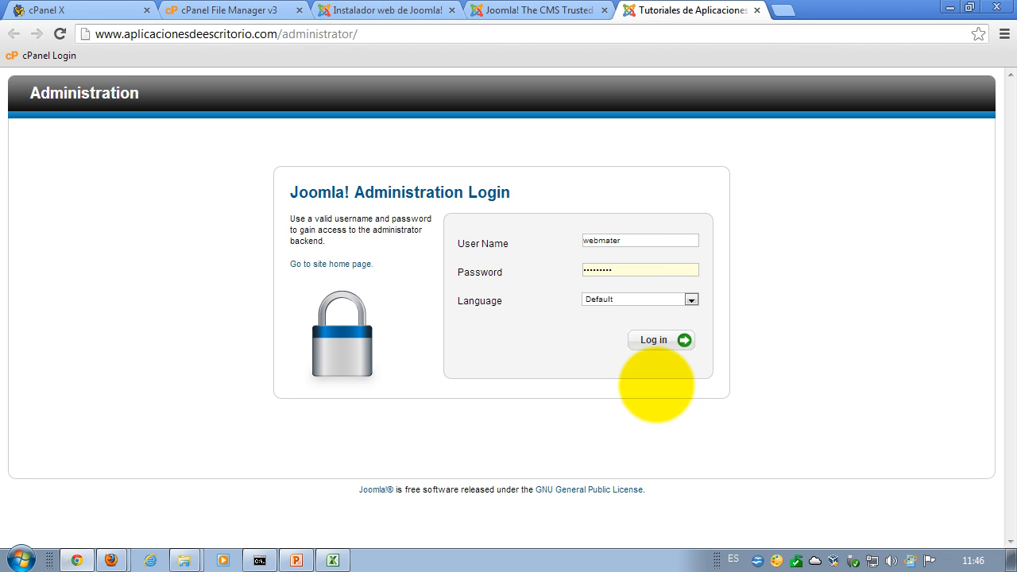
# - Fix the username typo, enter the password and log in to the Joomla 2.5.13 Control Panel
pyautogui.click(611, 242)
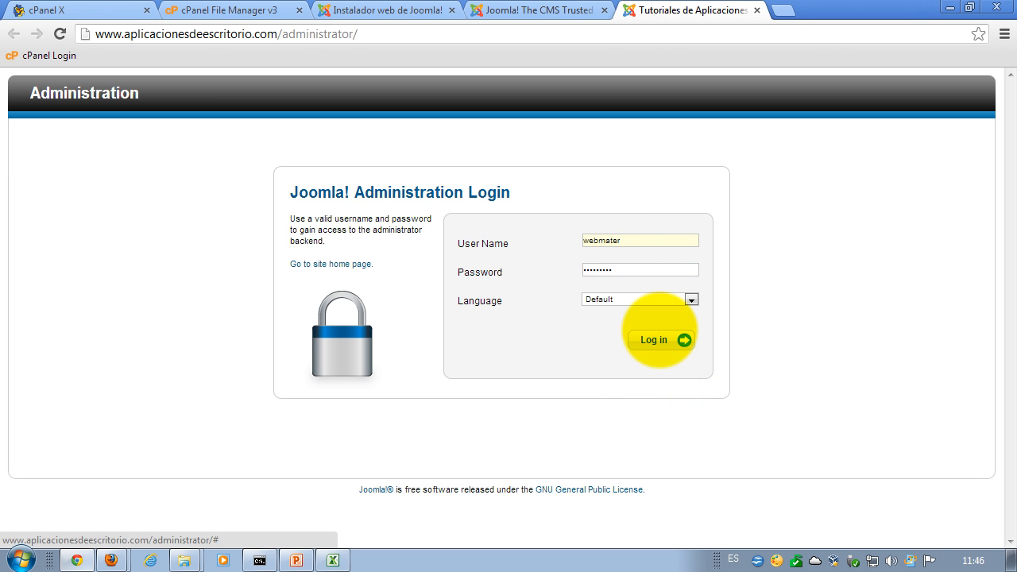
pyautogui.write('s')
pyautogui.click(659, 243)
pyautogui.moveTo(652, 241); pyautogui.dragTo(556, 241)
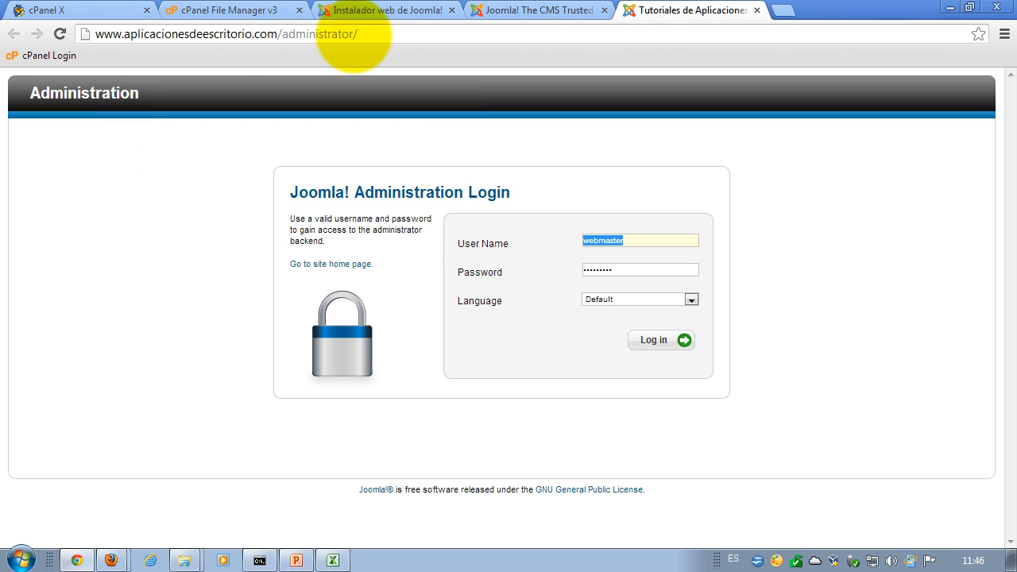
pyautogui.click(364, 36)
pyautogui.click(370, 34)
pyautogui.moveTo(369, 34); pyautogui.dragTo(59, 36)
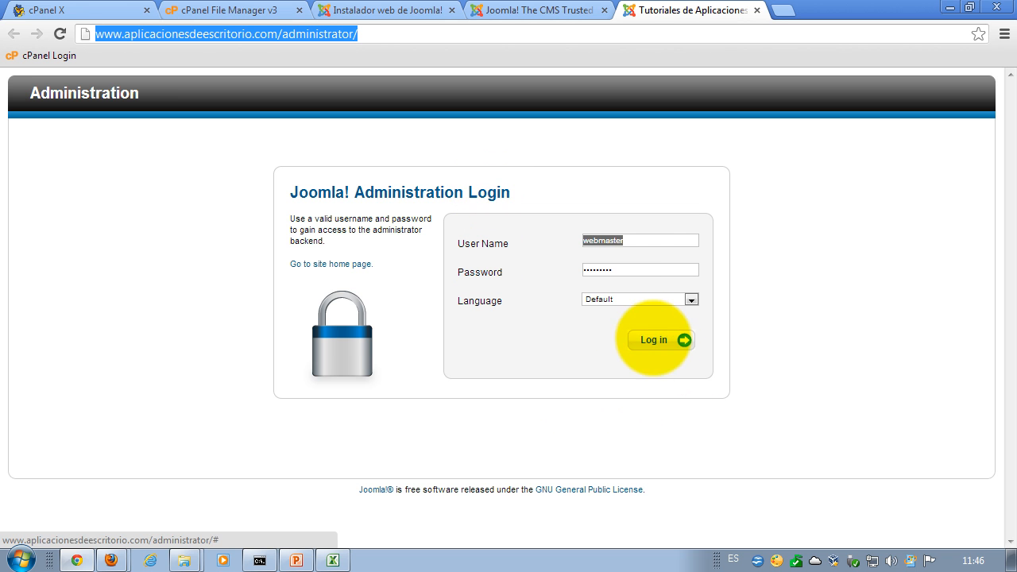
pyautogui.click(654, 341)
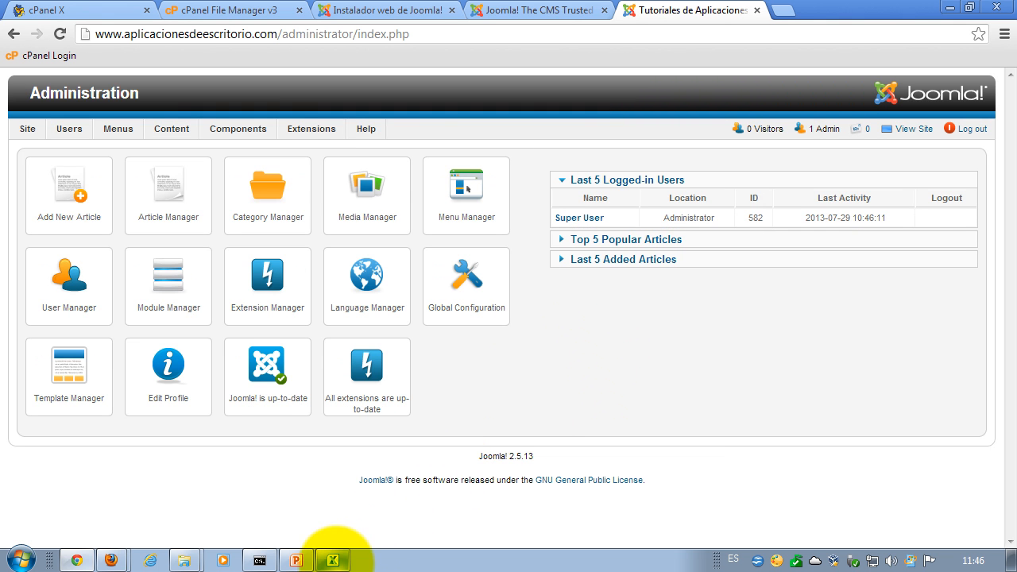
pyautogui.moveTo(334, 560)
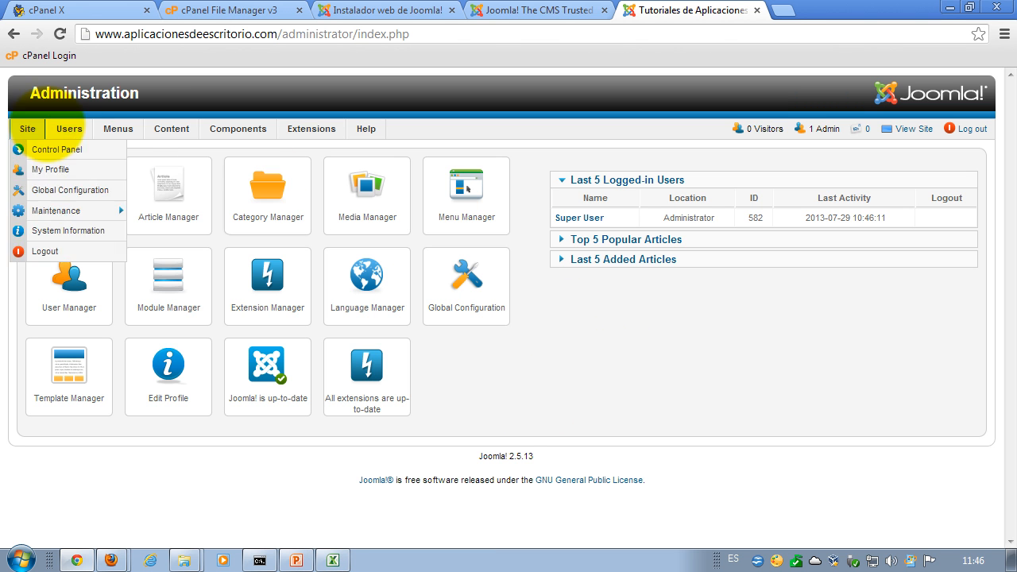
pyautogui.moveTo(64, 131)
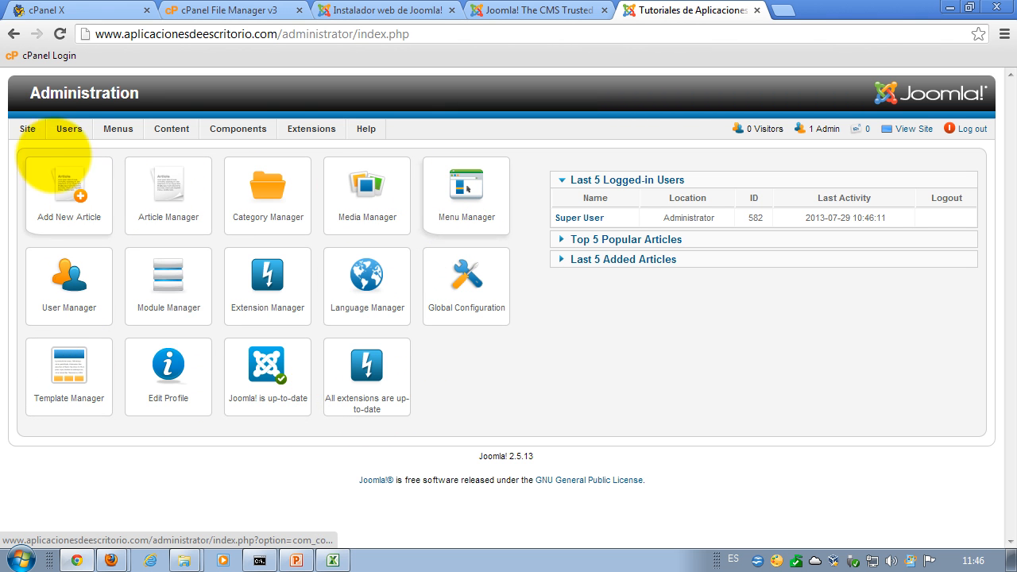
pyautogui.moveTo(176, 119)
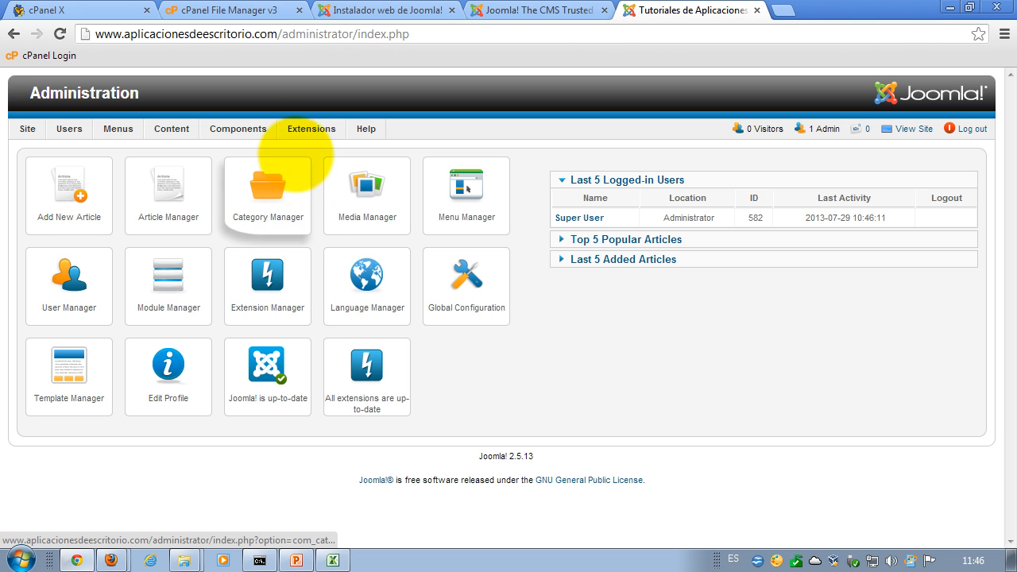
pyautogui.moveTo(151, 134)
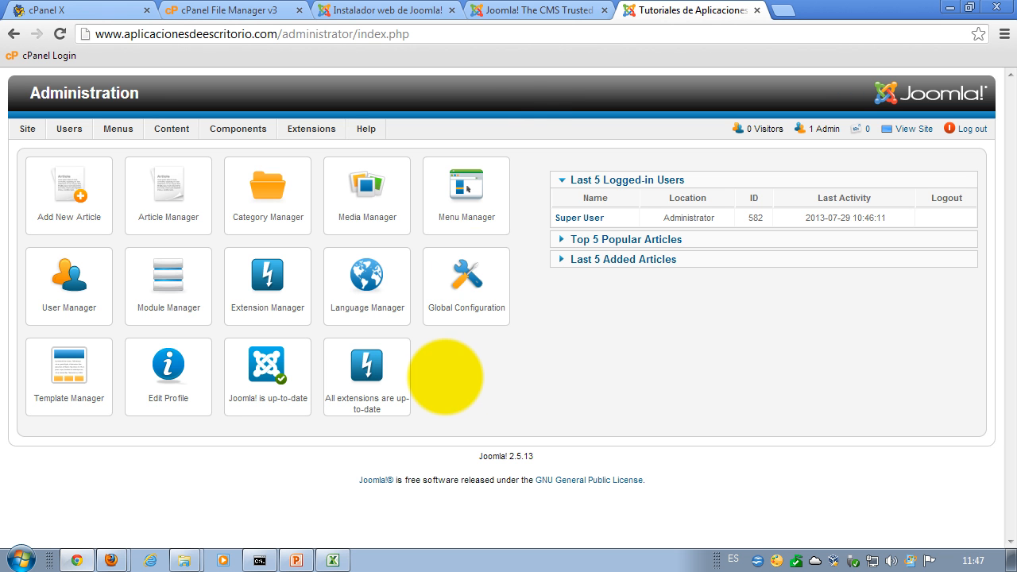
# - Close the Joomla installer's finish page tab and return to the administration control panel
pyautogui.click(511, 11)
pyautogui.click(358, 11)
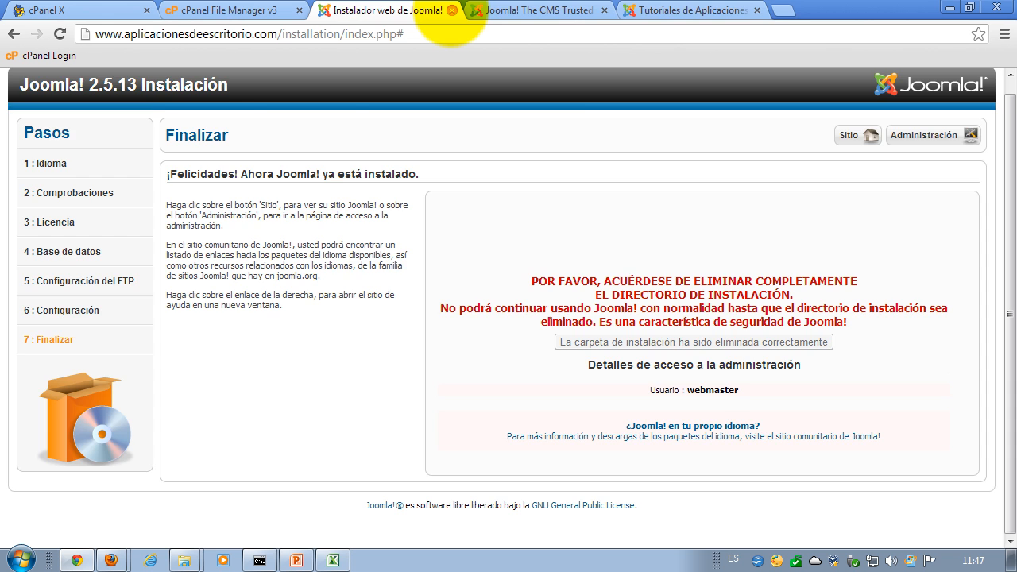
pyautogui.click(452, 11)
pyautogui.click(576, 12)
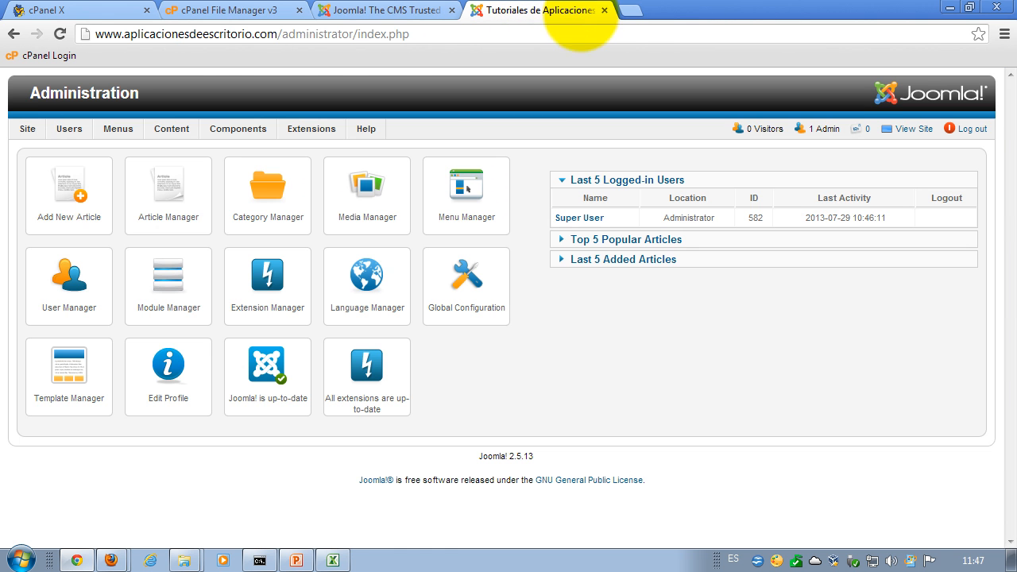
pyautogui.click(628, 10)
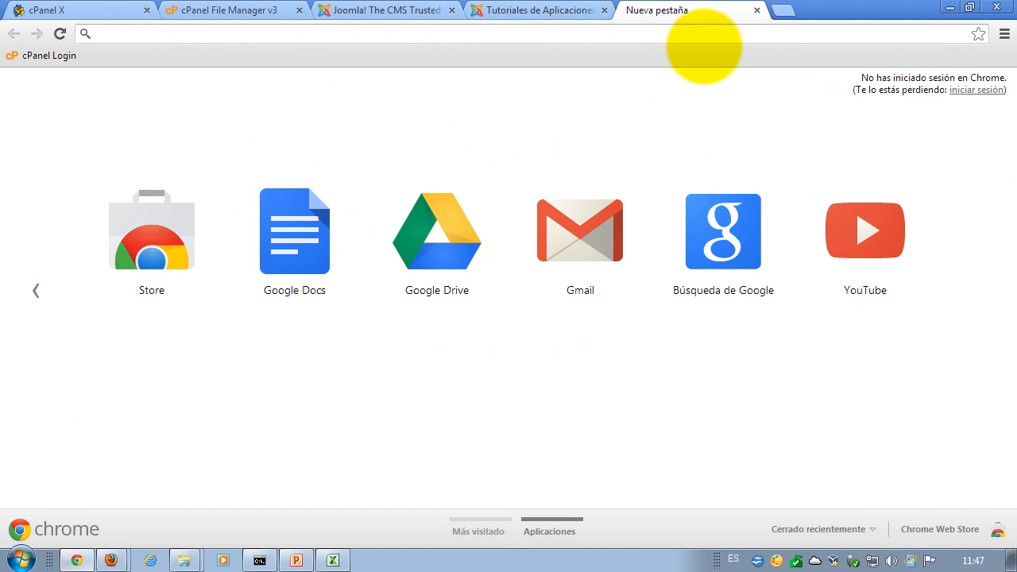
pyautogui.write('www.apli')
pyautogui.press('Return')
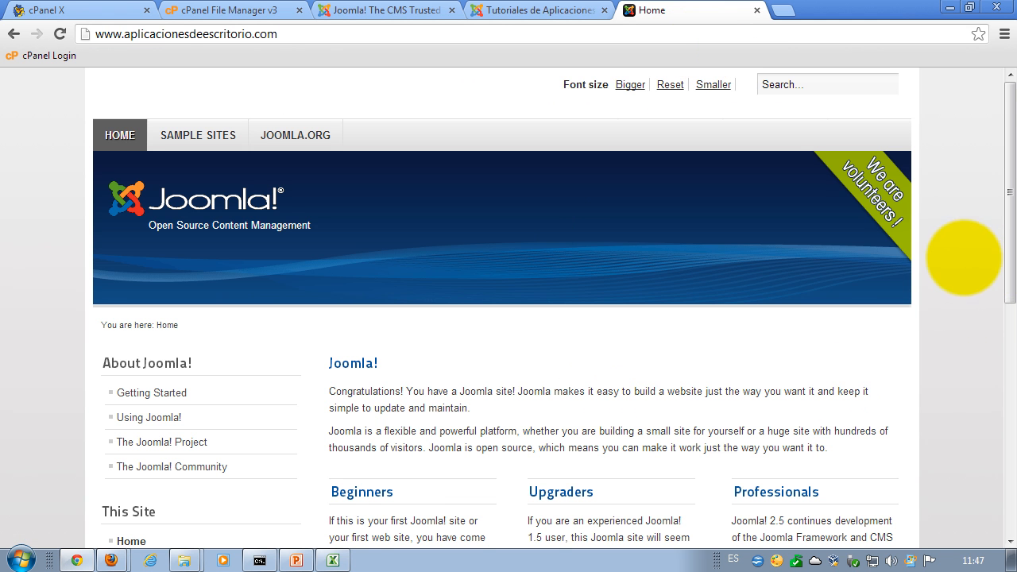
pyautogui.scroll(-5, 945, 279)
pyautogui.scroll(5, 930, 310)
pyautogui.click(525, 11)
pyautogui.click(676, 10)
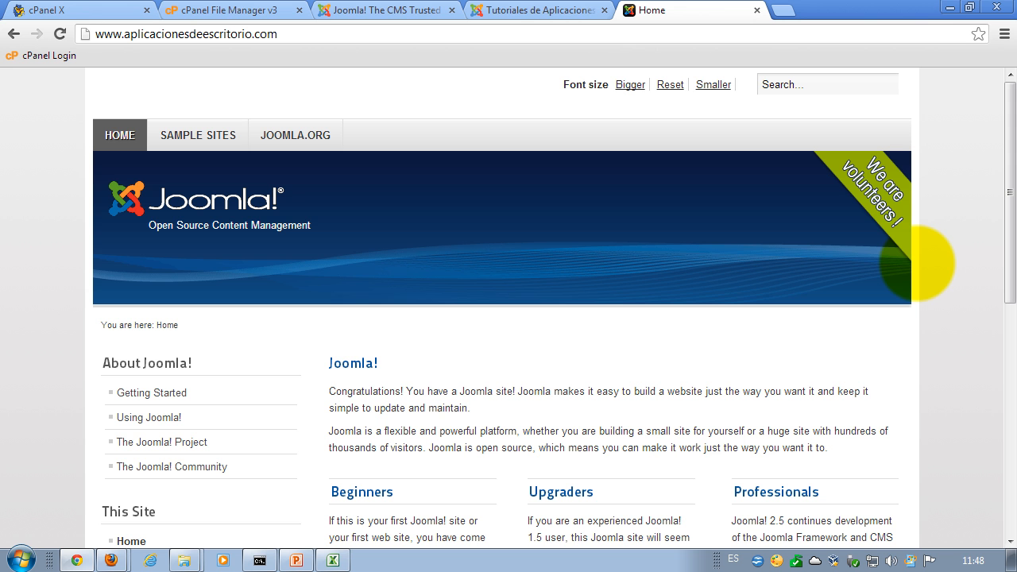
pyautogui.scroll(-2, 899, 294)
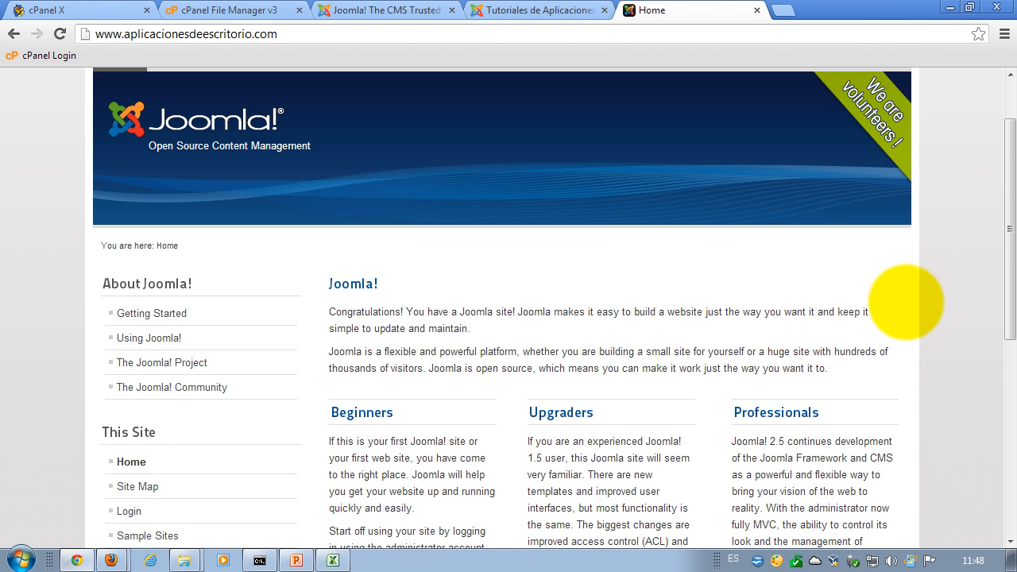
pyautogui.scroll(-1, 898, 305)
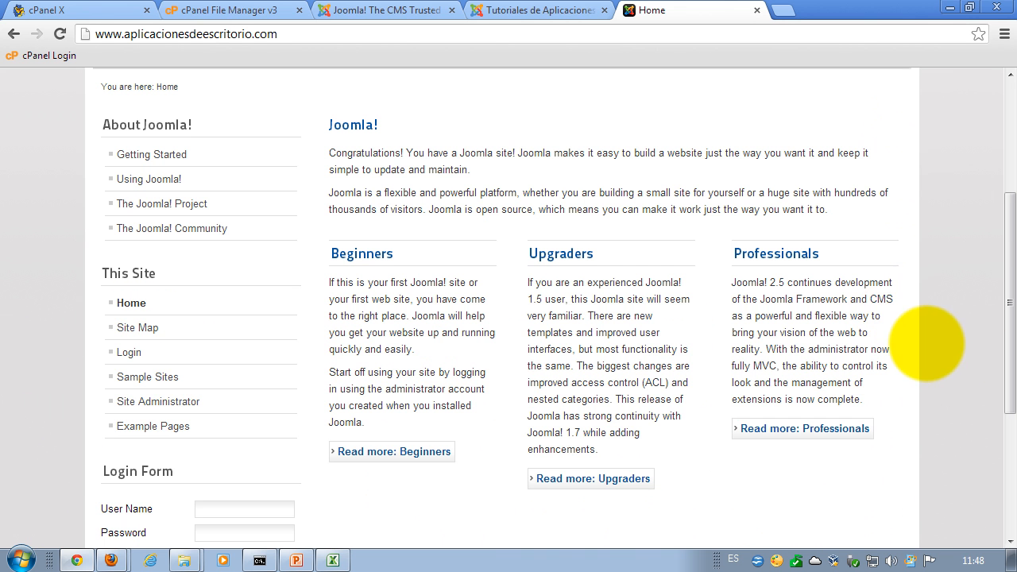
pyautogui.scroll(-3, 922, 342)
pyautogui.scroll(6, 922, 342)
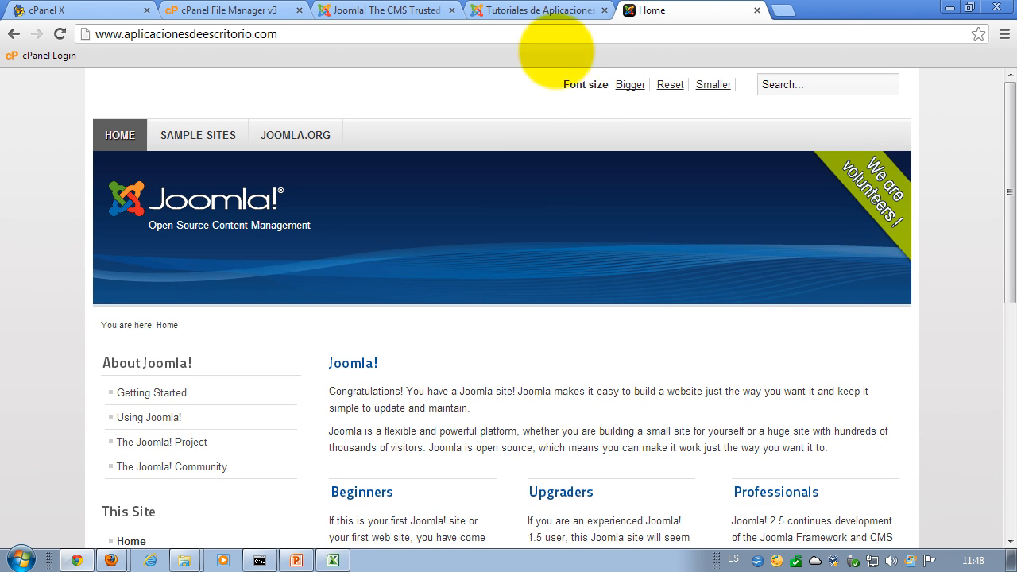
pyautogui.click(541, 11)
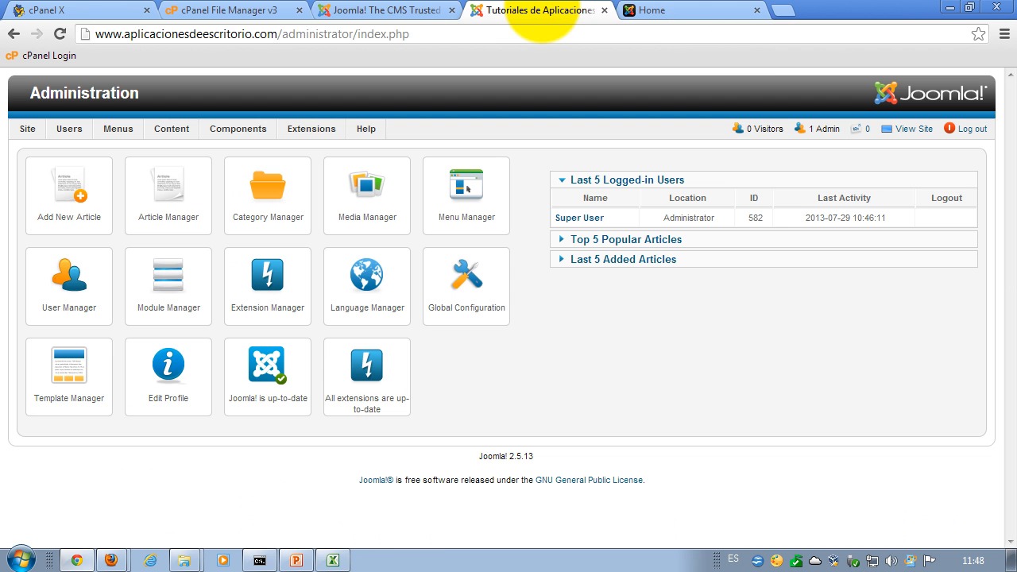
pyautogui.click(637, 12)
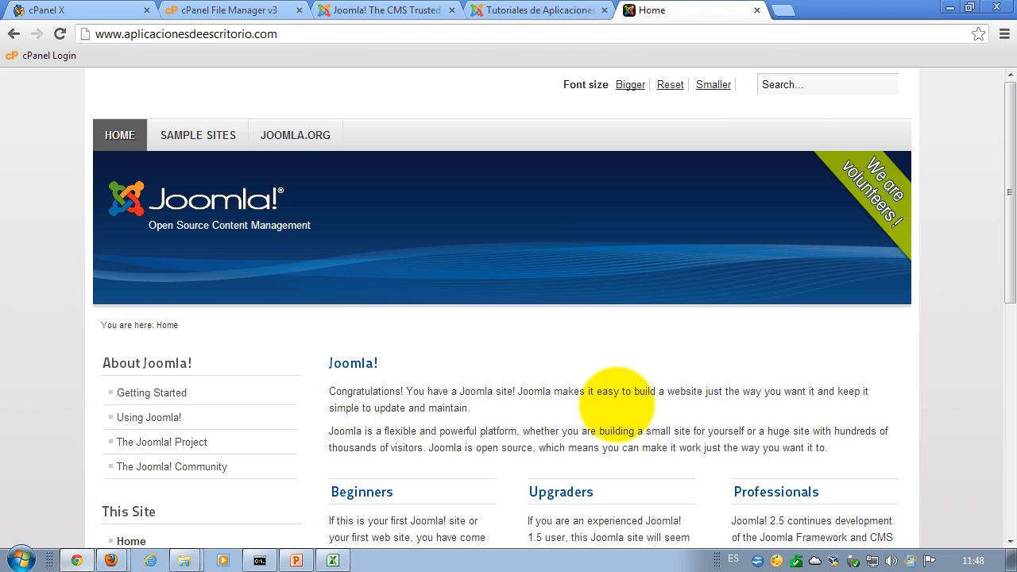
pyautogui.click(541, 11)
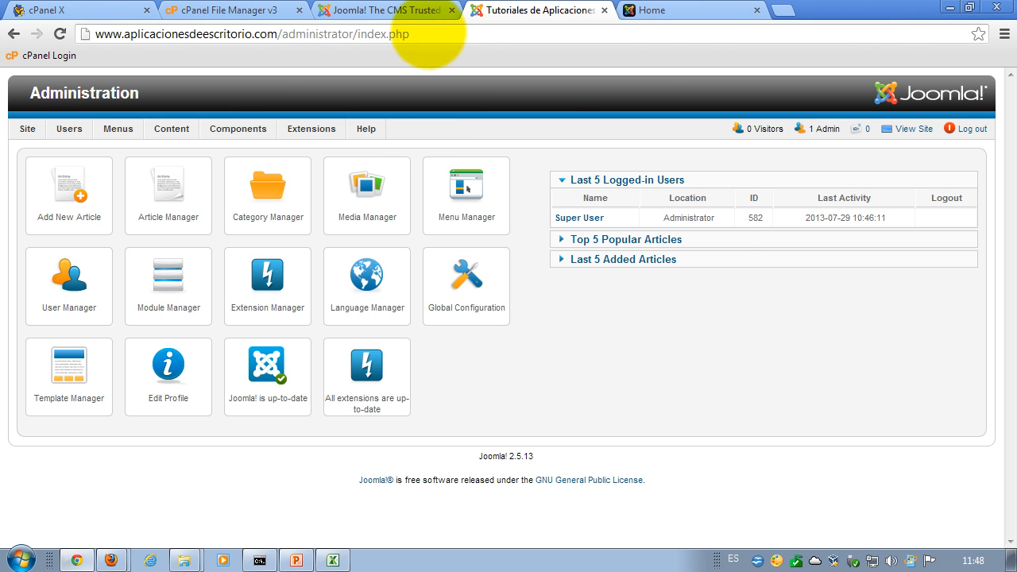
pyautogui.click(429, 11)
pyautogui.click(517, 11)
pyautogui.click(667, 15)
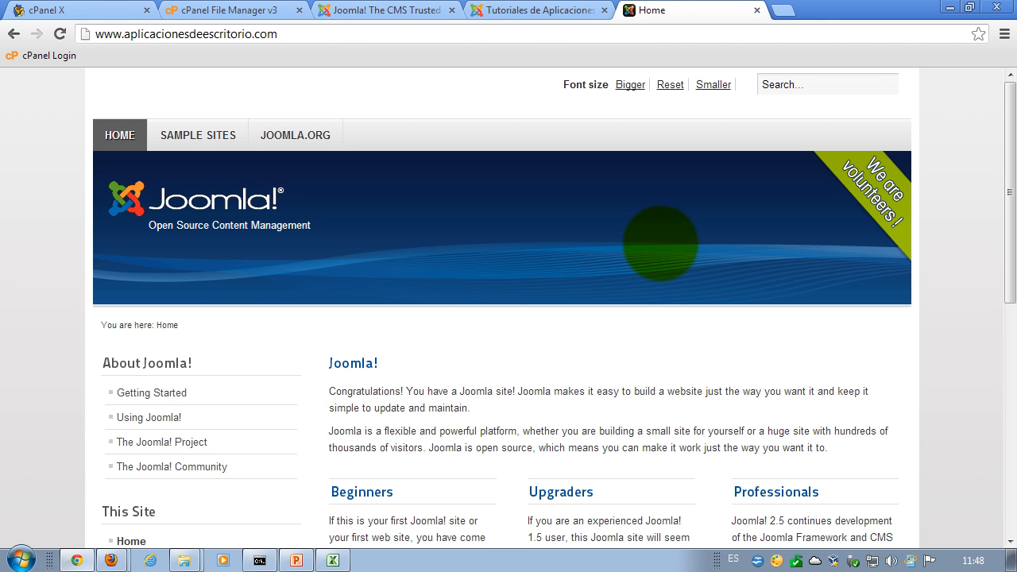